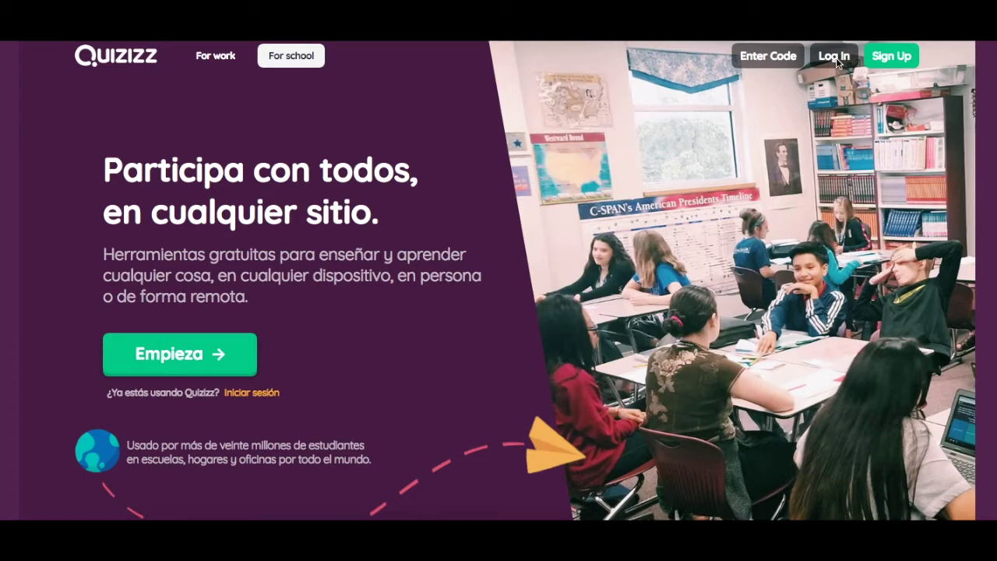
- Go to the Enter Code page and open the free Quizizz account sign-up dialog via Registrarse
left_click(760, 67)
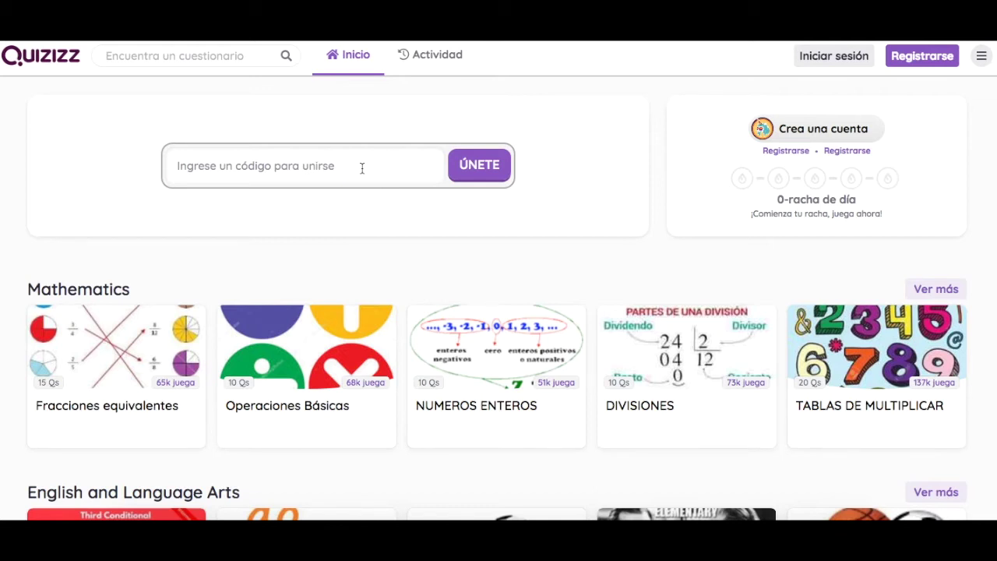
left_click(926, 55)
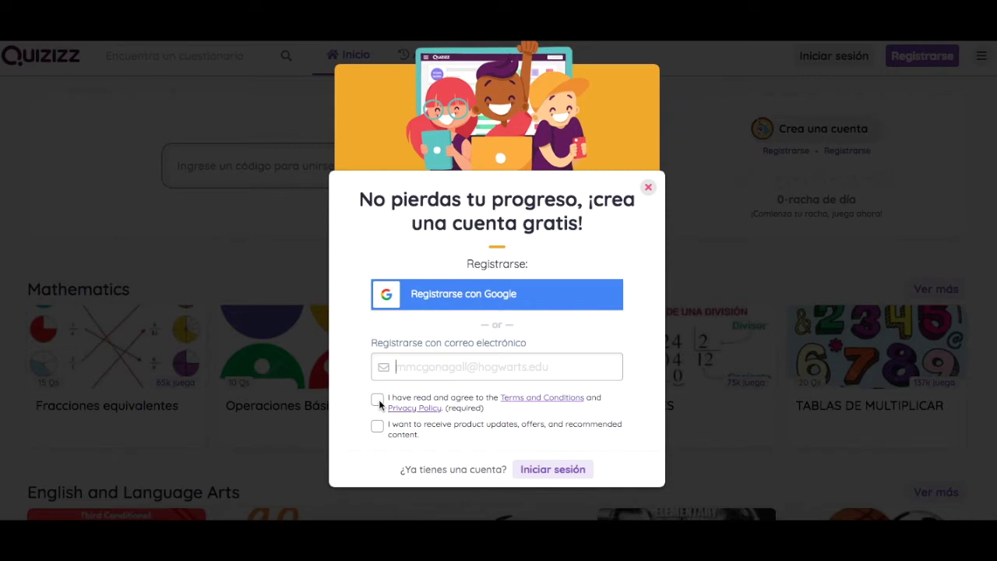
- Switch to Iniciar sesión and log in with the teacher's e-mail and password
left_click(553, 469)
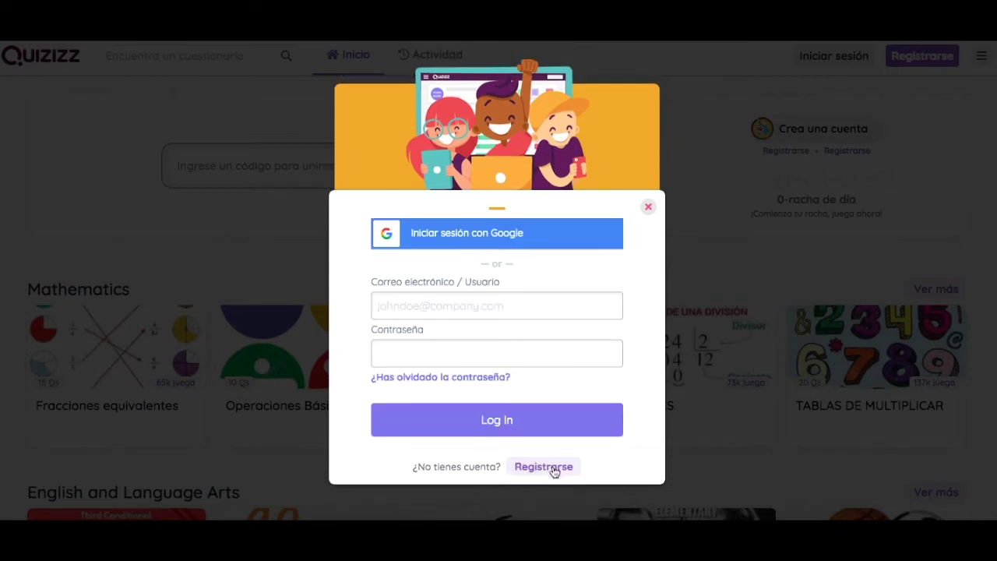
left_click(508, 302)
left_click(482, 347)
type("•••••••••")
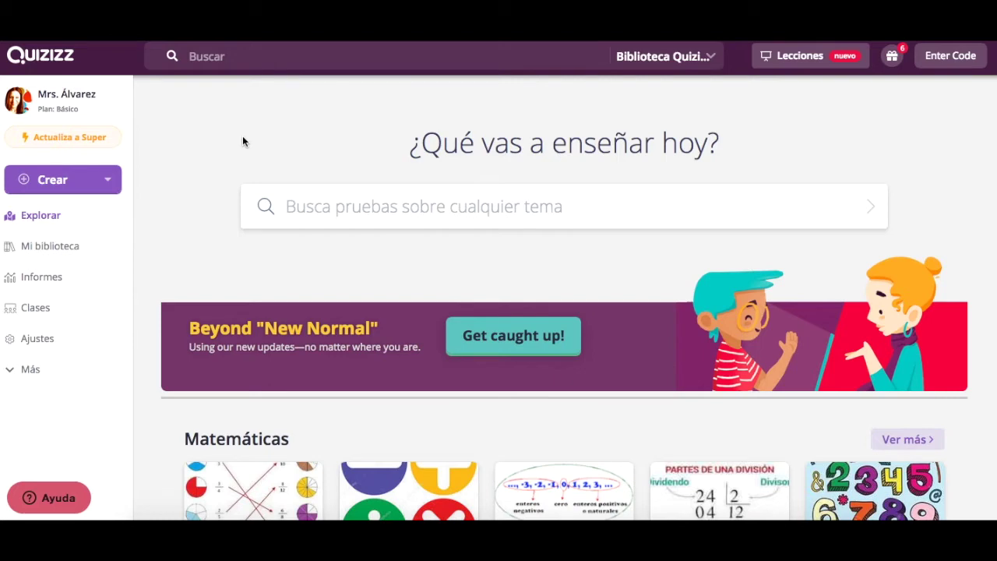
left_click(65, 183)
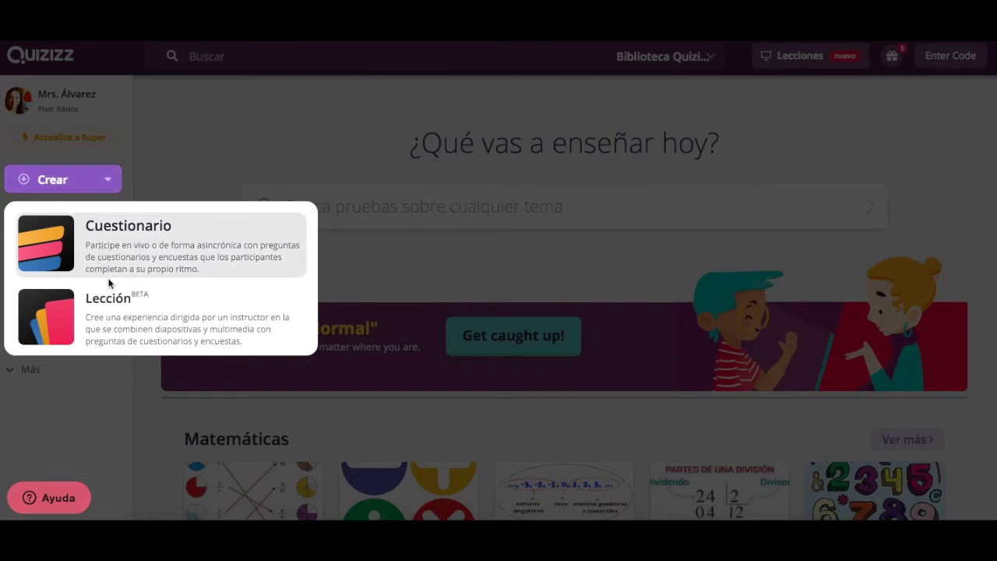
left_click(178, 154)
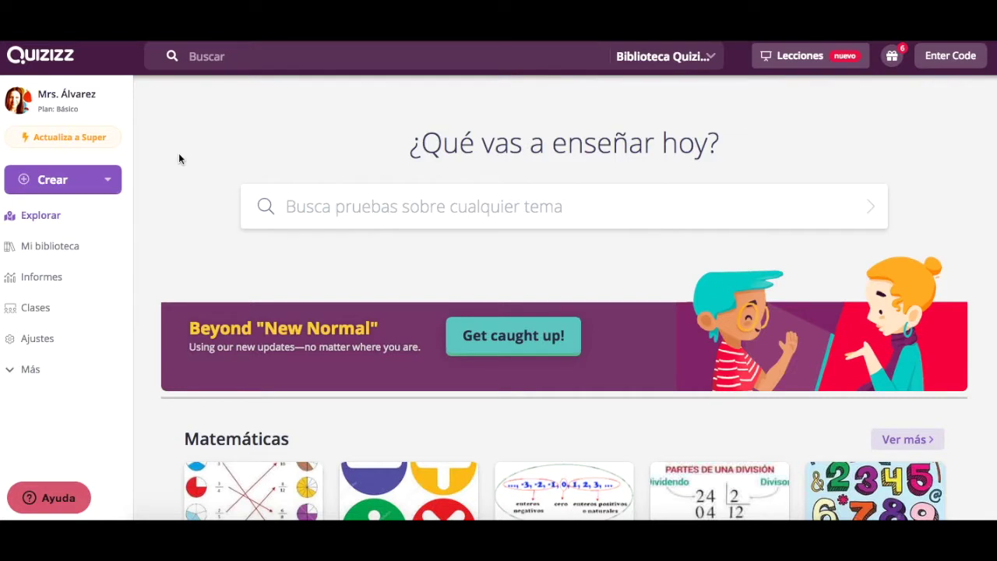
left_click(41, 218)
left_click(348, 207)
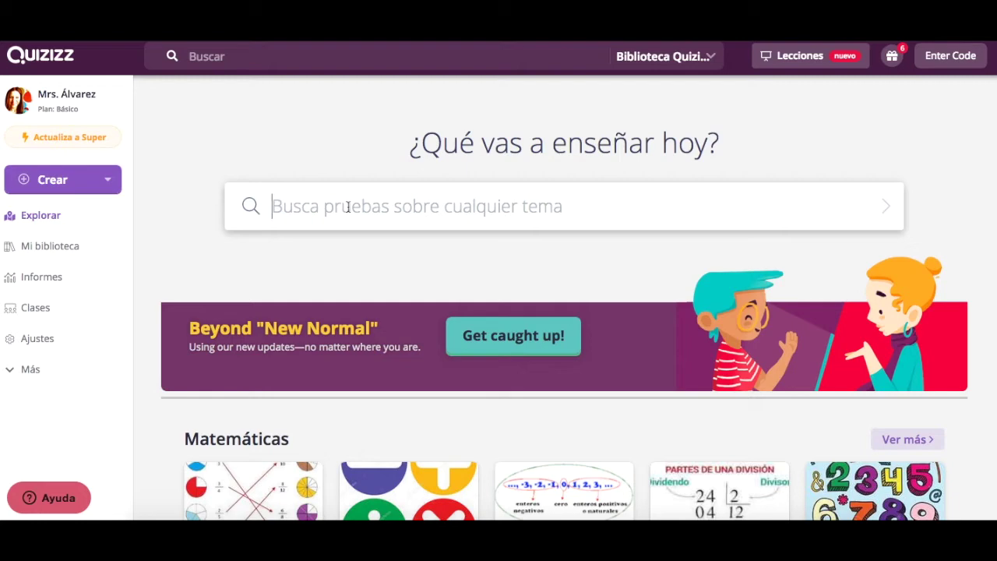
- Search the public quiz library for 'diseño' and scroll through the results
type("diseño")
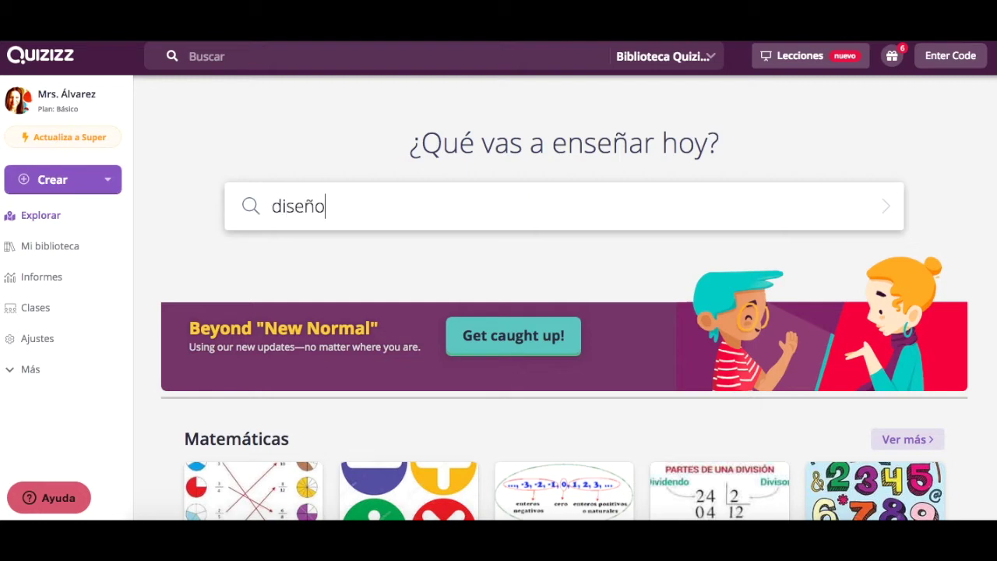
key("Return")
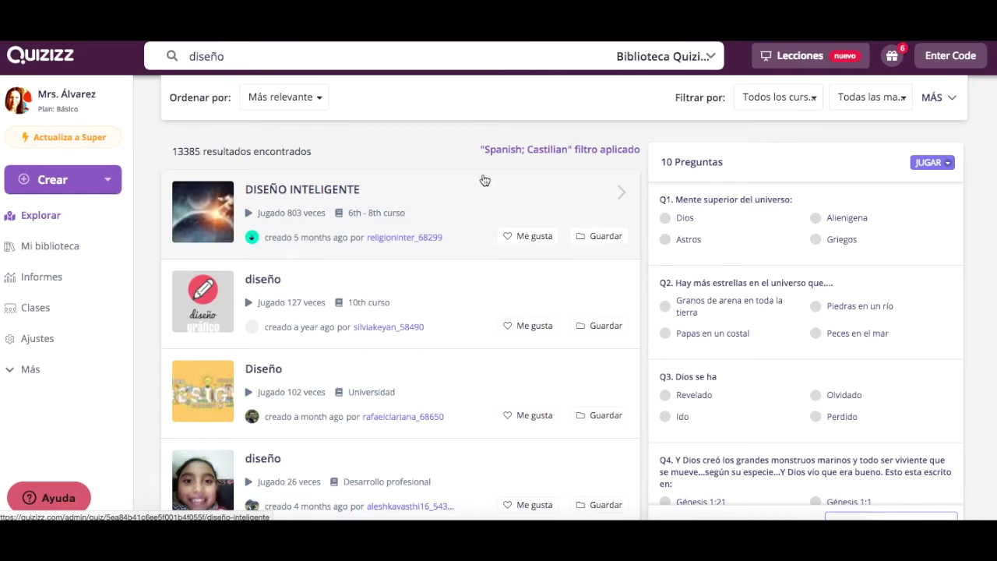
scroll(423, 300, "down", 4)
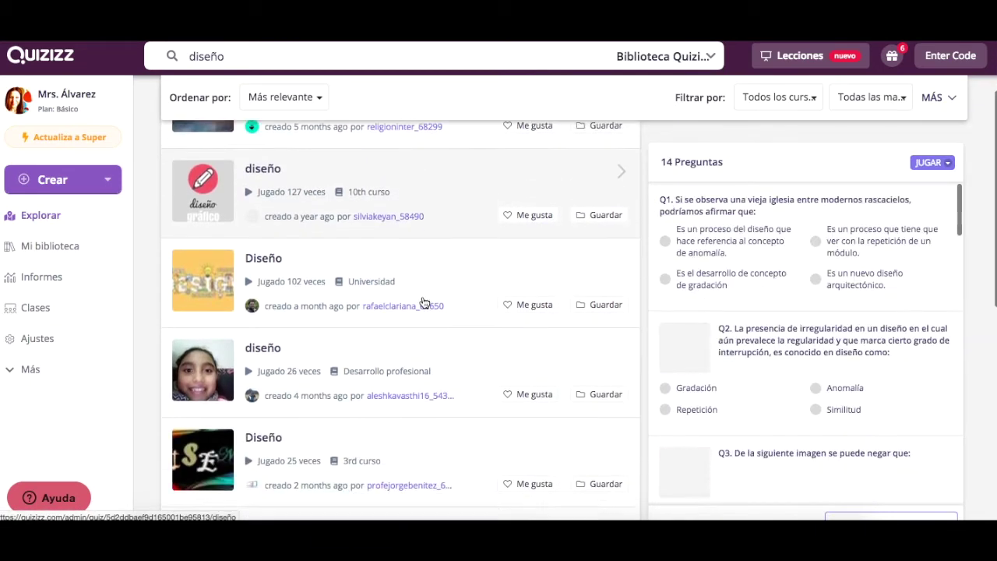
scroll(423, 302, "down", 4)
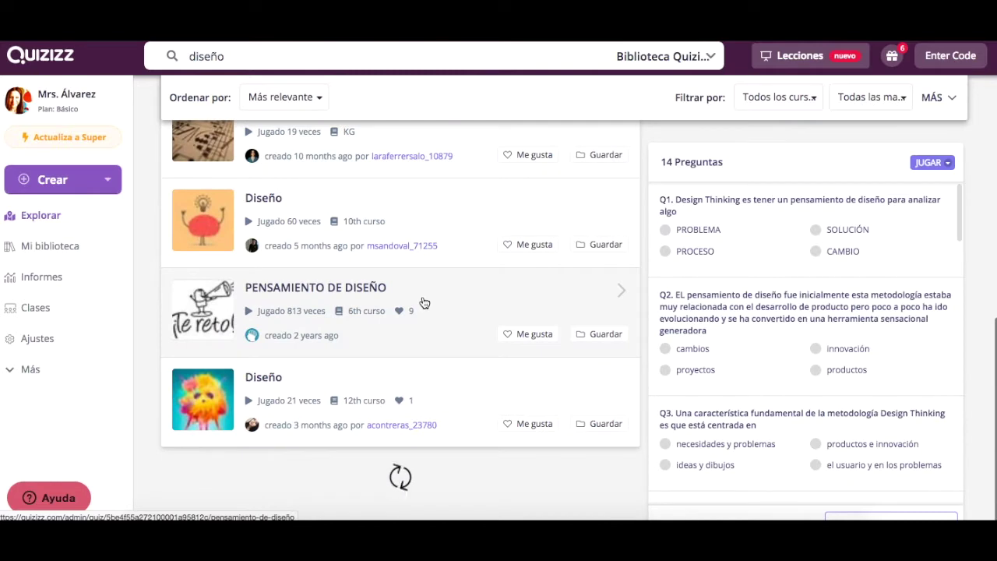
scroll(423, 302, "up", 8)
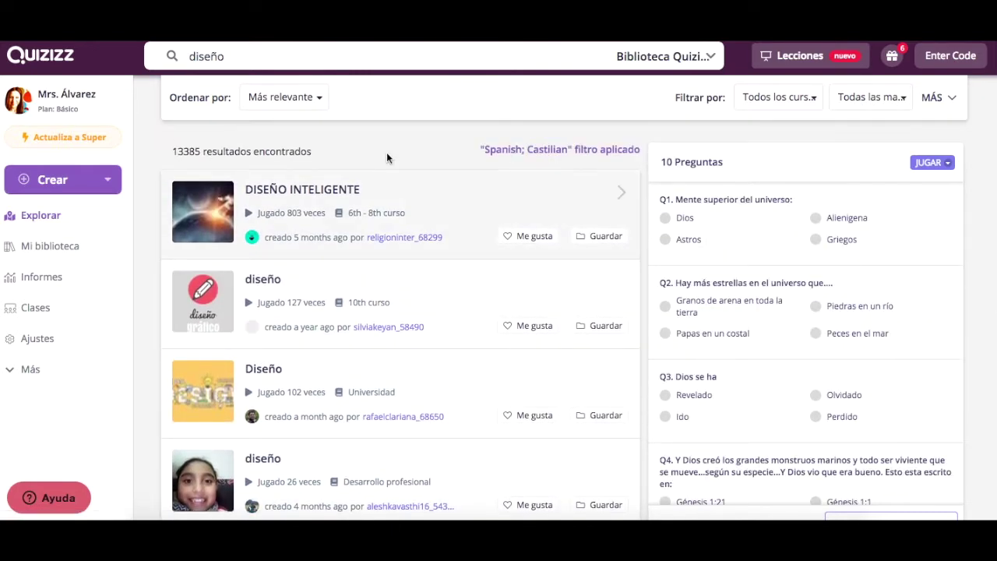
- Keep results sorted by relevance and filter the grade level to Instituto
left_click(316, 100)
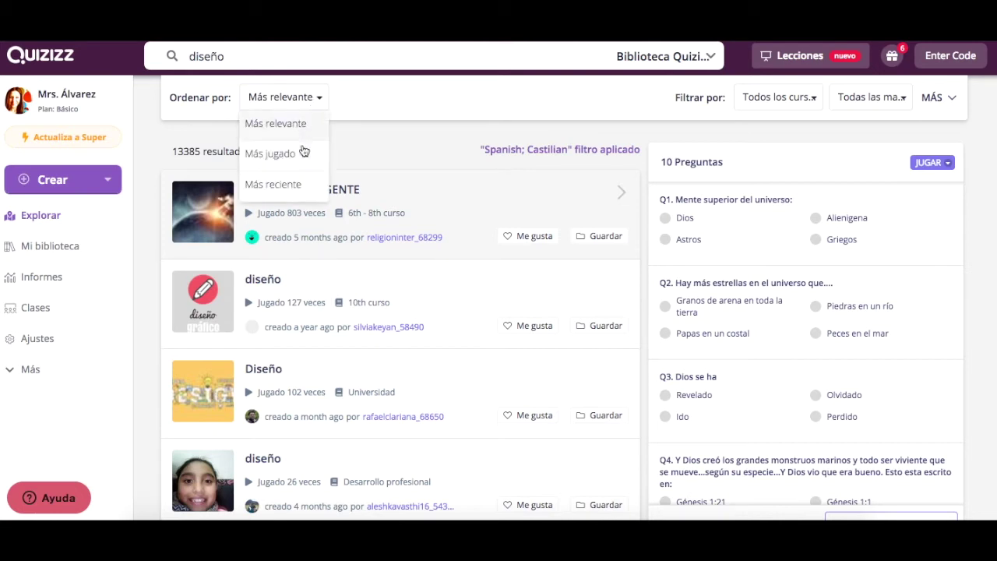
left_click(372, 97)
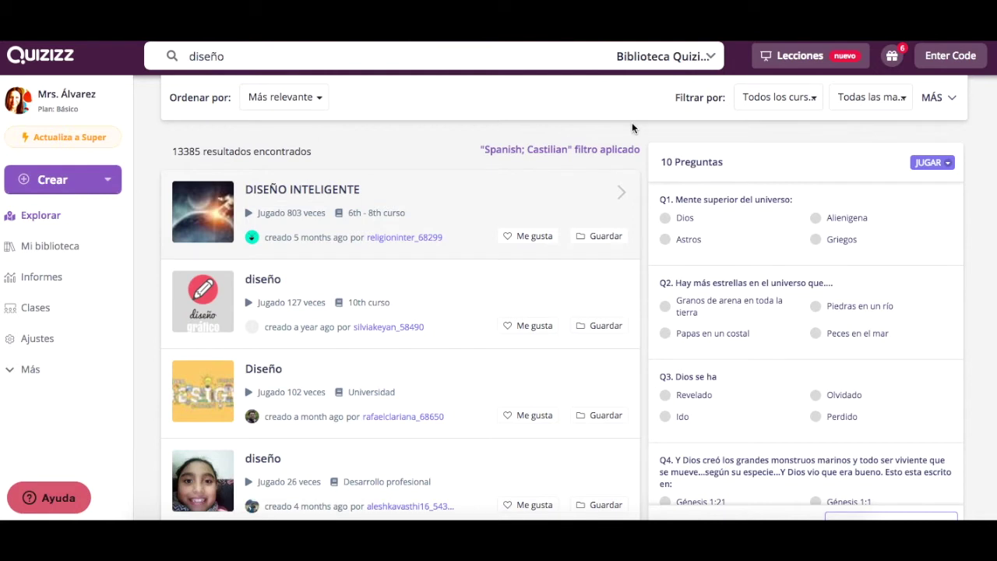
left_click(812, 103)
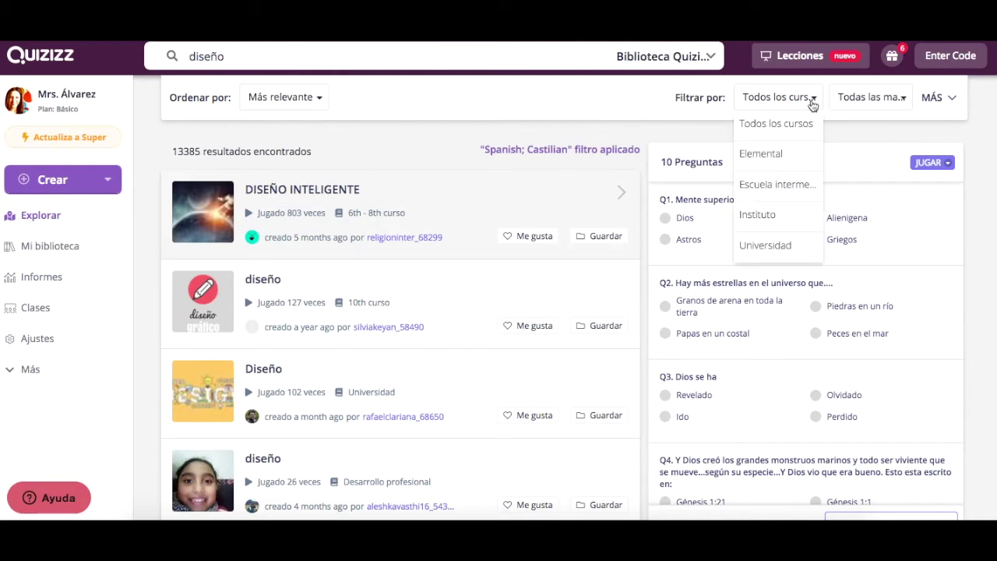
left_click(768, 224)
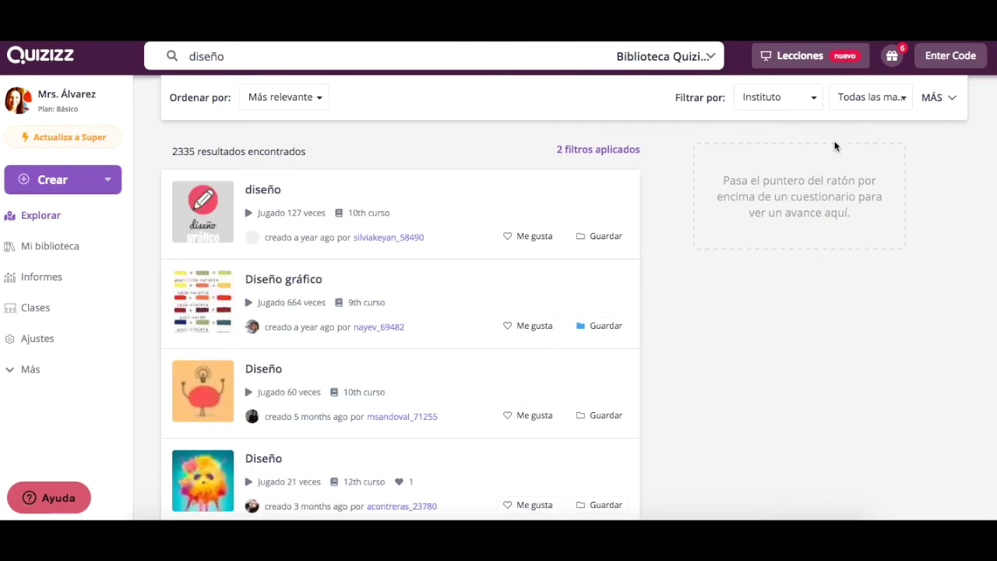
- Check the subject and MÁS filter panels, leaving them unchanged
left_click(897, 109)
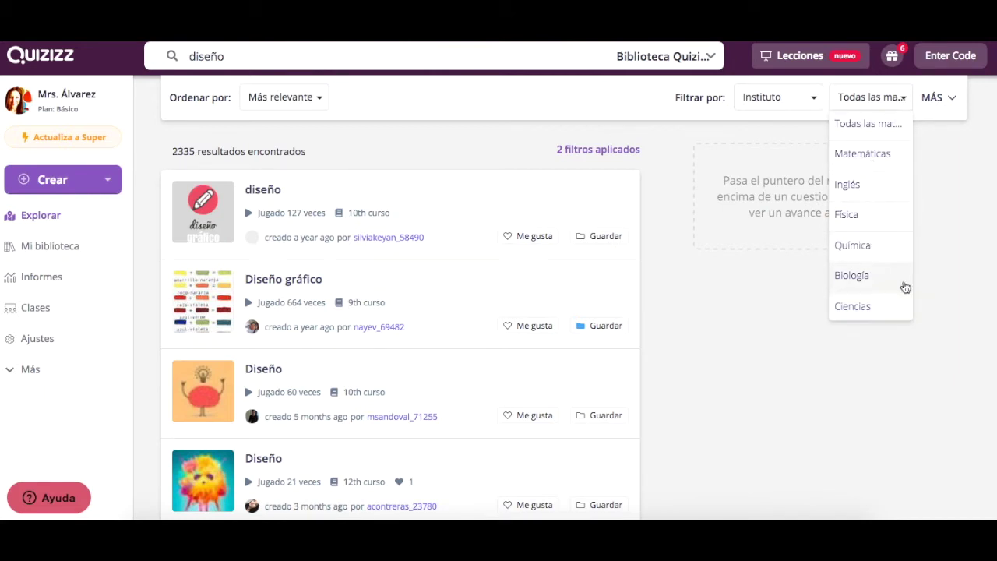
left_click(954, 174)
left_click(950, 97)
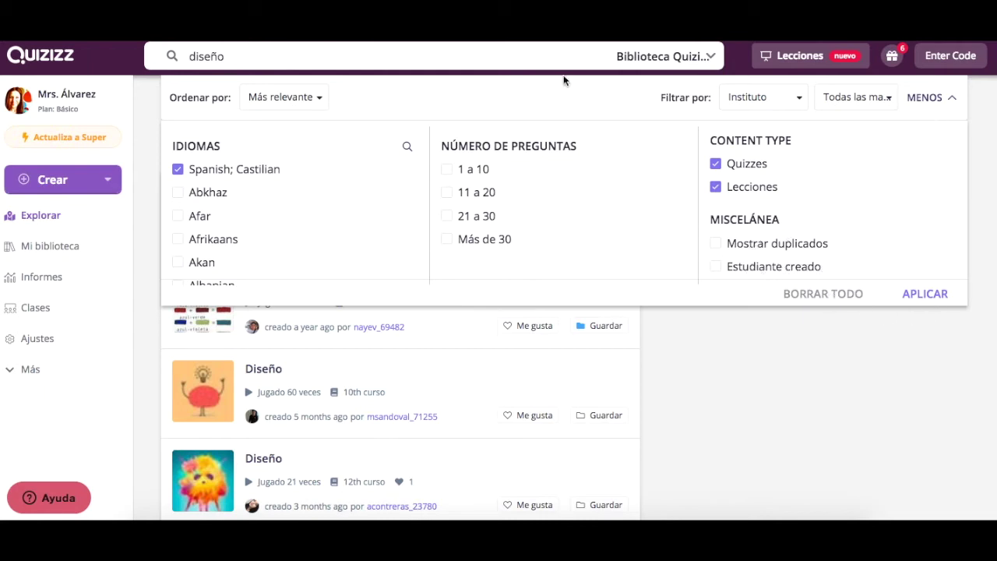
left_click(949, 99)
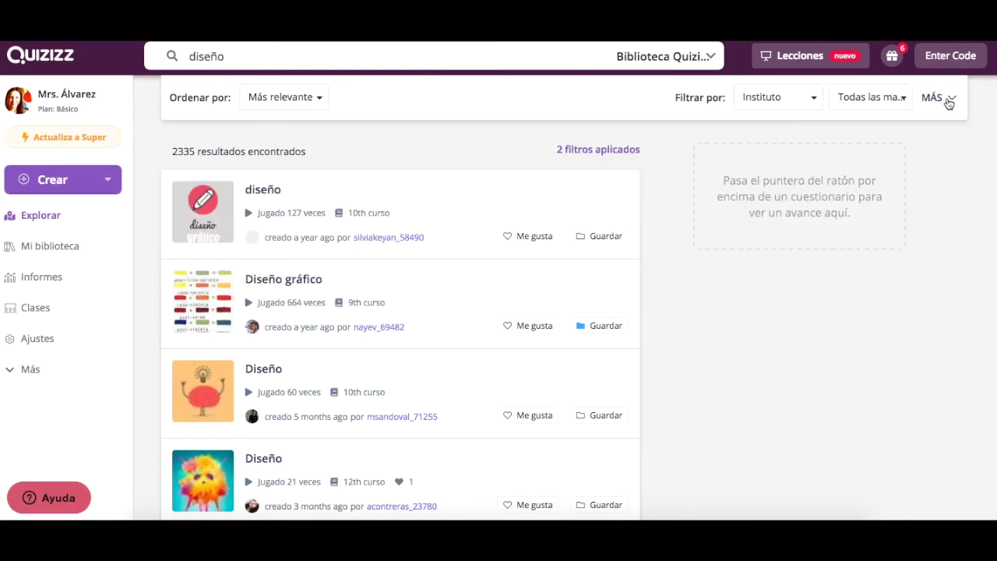
mouse_move(285, 158)
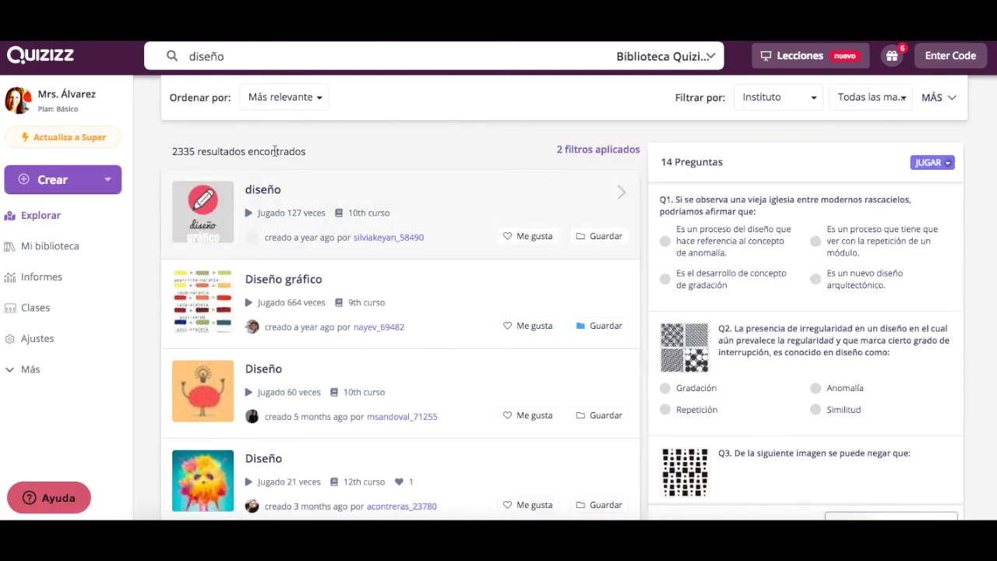
- Open the 20-question Diseño gráfico quiz from the search results
scroll(412, 225, "down", 2)
scroll(413, 225, "up", 1)
scroll(412, 225, "up", 1)
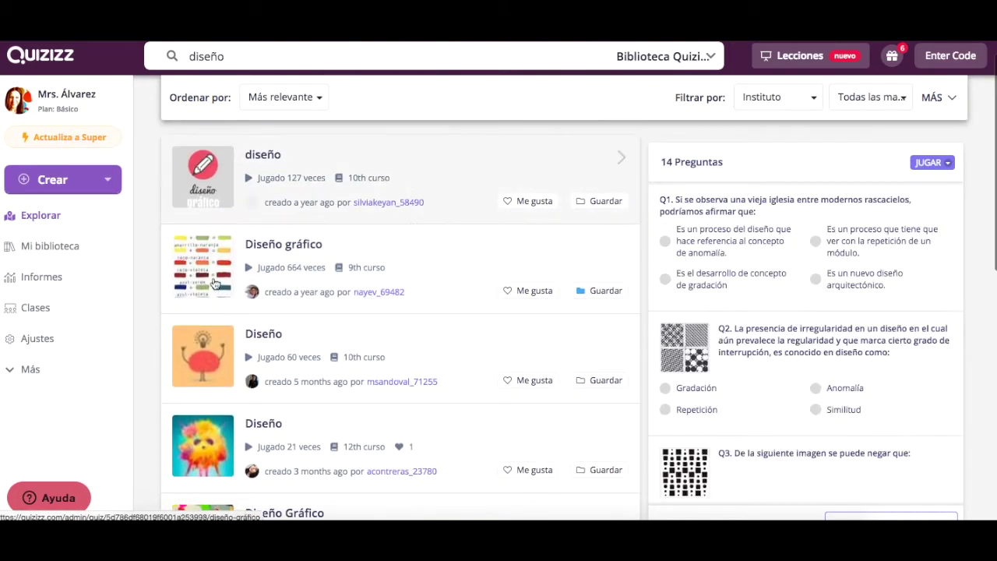
mouse_move(215, 282)
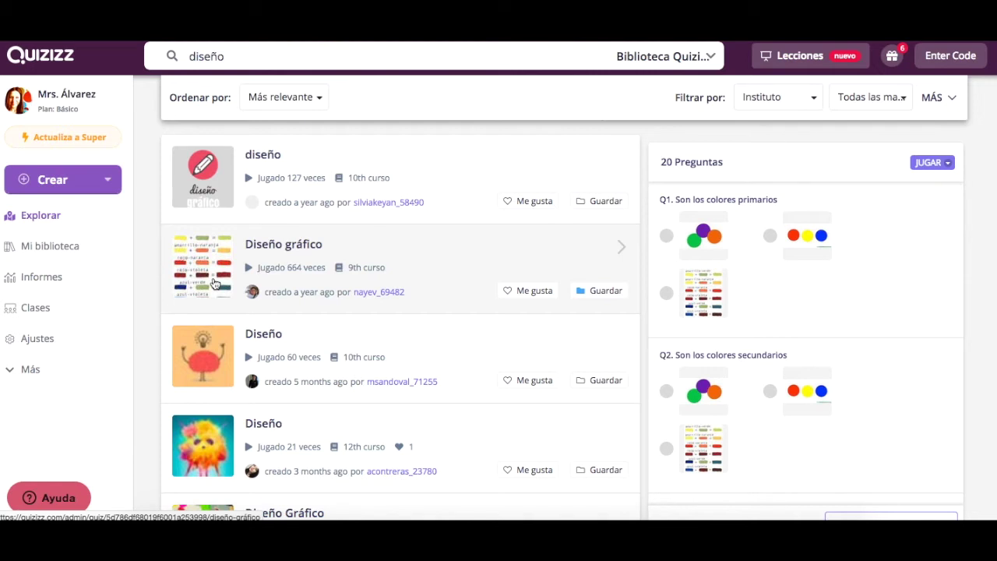
left_click(215, 282)
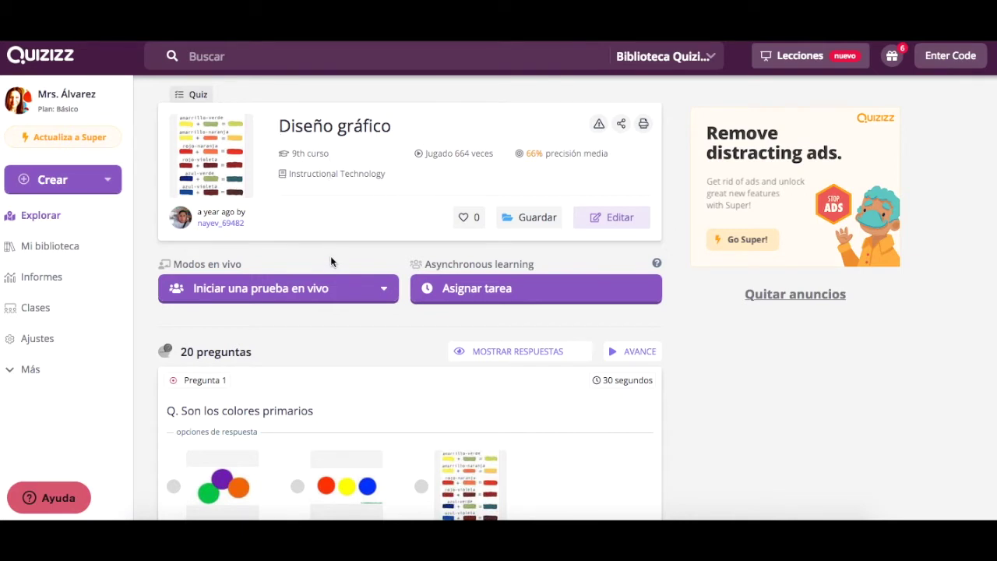
- Scroll through the quiz's colour-theory questions and back to the top
scroll(332, 263, "down", 7)
scroll(334, 270, "down", 5)
scroll(334, 270, "down", 6)
scroll(334, 270, "down", 3)
scroll(334, 270, "up", 18)
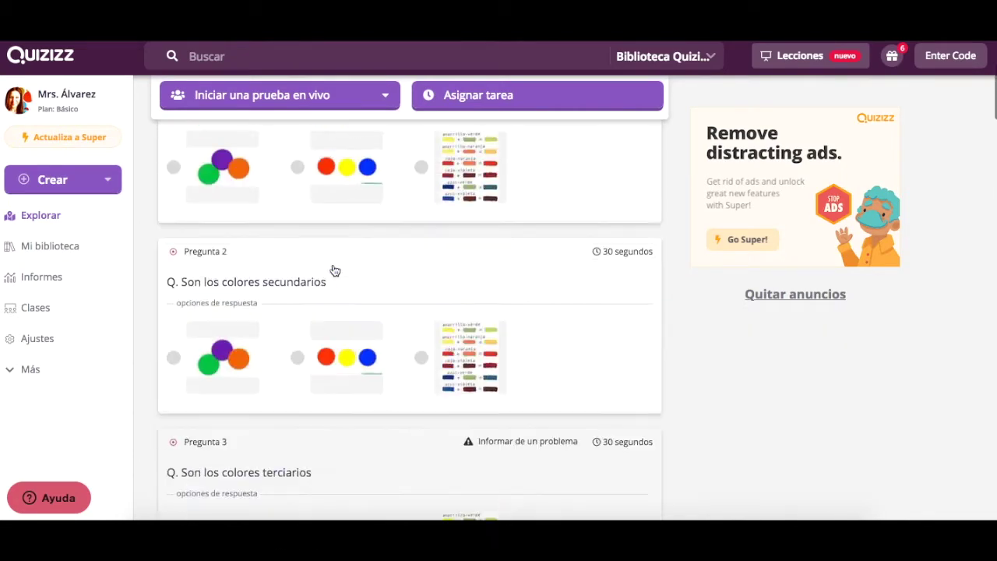
scroll(334, 270, "up", 4)
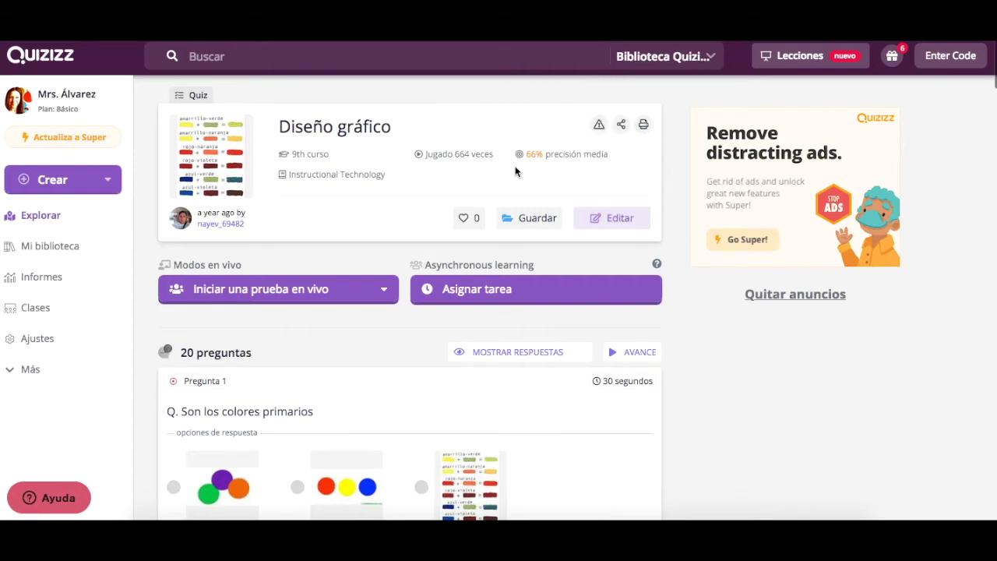
- Move the quiz out of the Diseño gráfico collection into a new collection named 'Diseño'
left_click(523, 220)
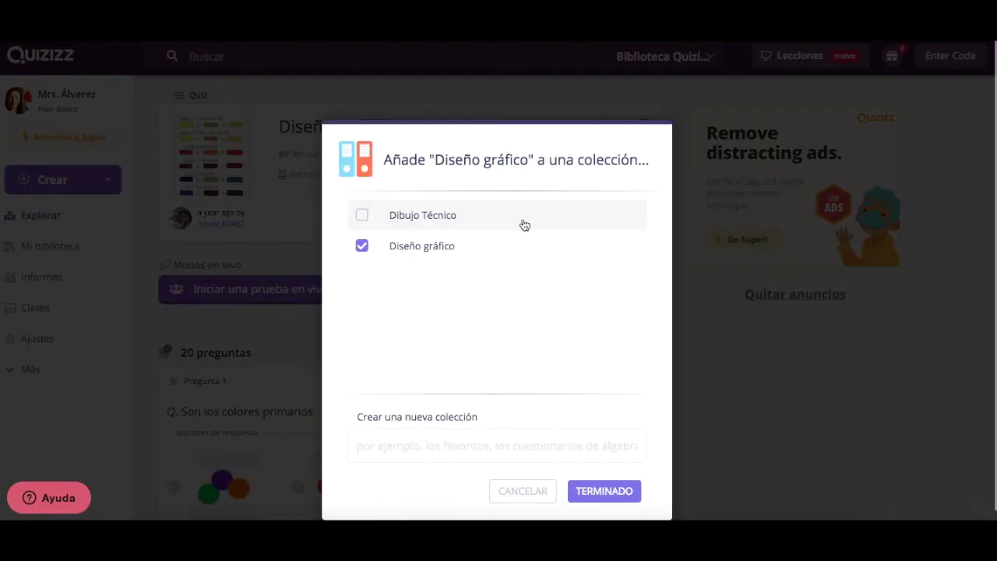
left_click(369, 257)
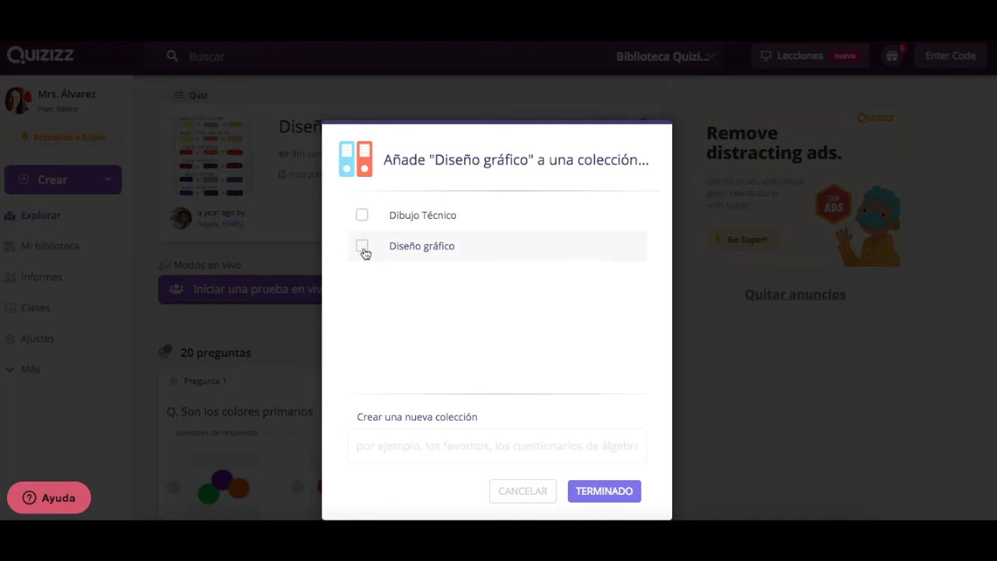
left_click(428, 441)
type("D")
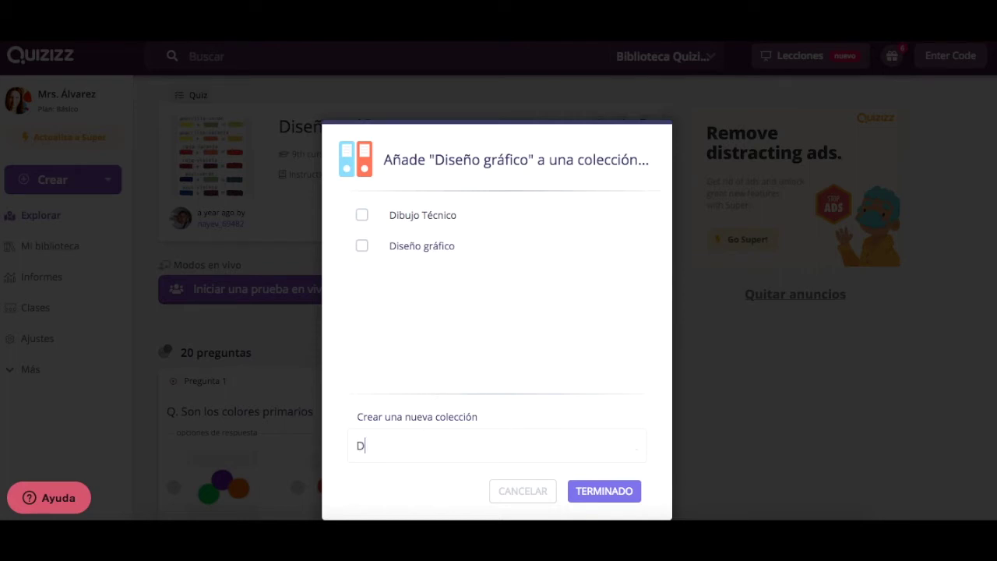
type("iseño")
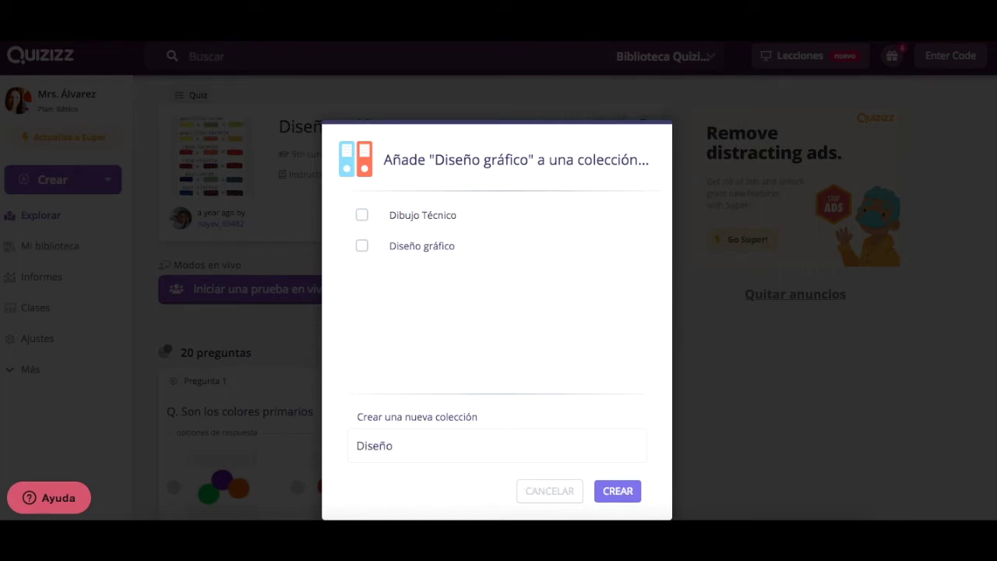
left_click(626, 495)
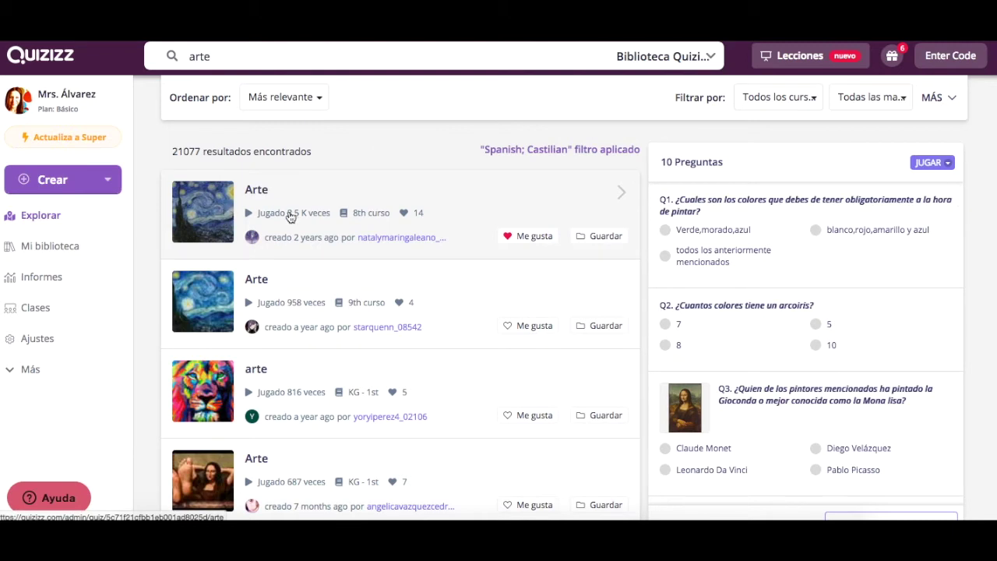
- Open the first Arte quiz, skim its questions, then go to Mi biblioteca
left_click(220, 212)
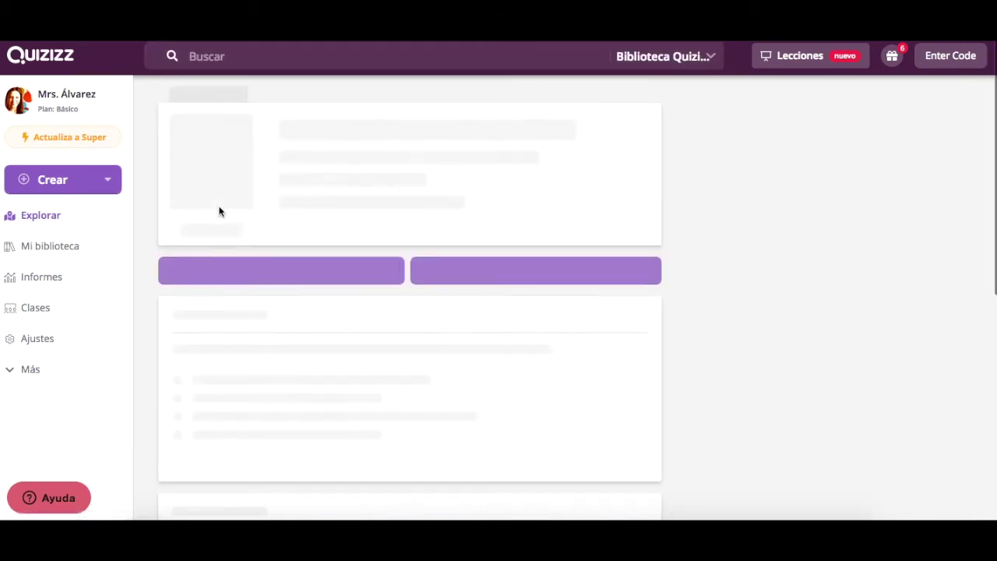
scroll(376, 314, "down", 10)
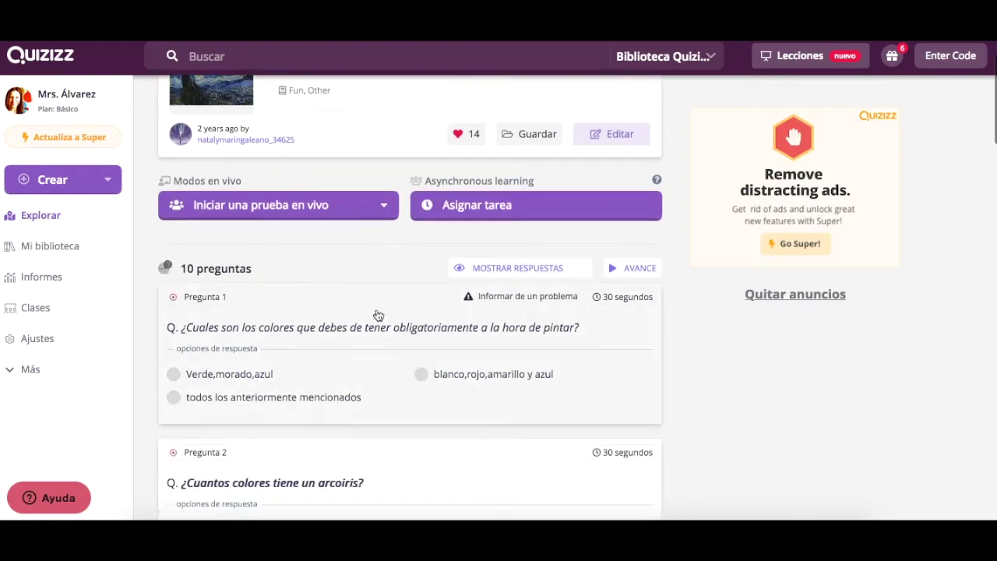
scroll(379, 315, "down", 7)
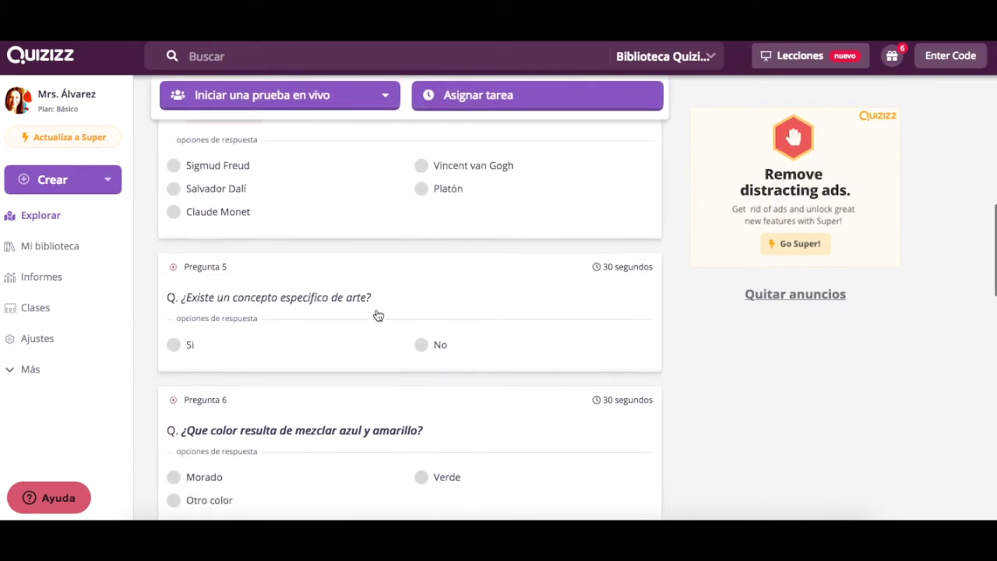
scroll(378, 315, "up", 15)
left_click(40, 247)
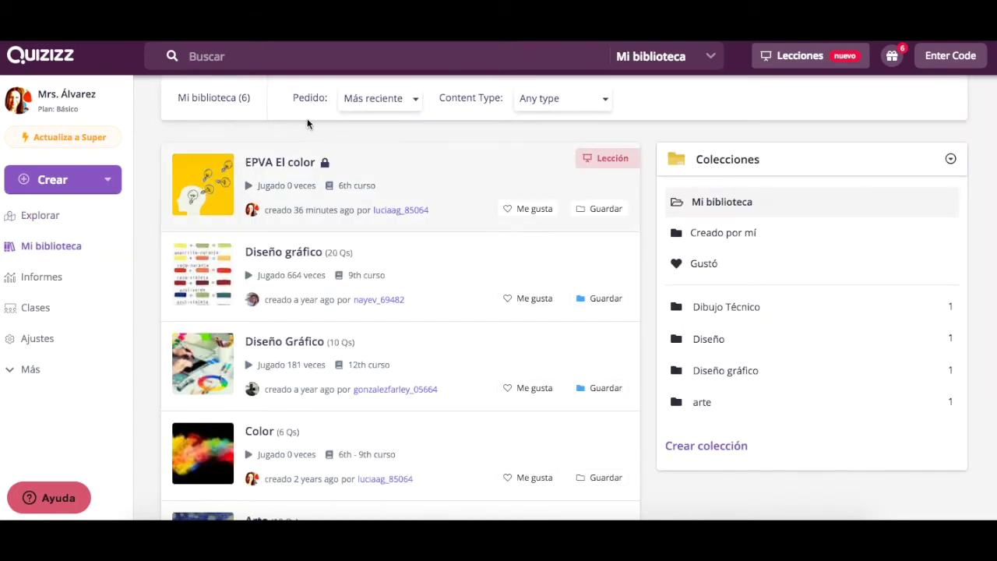
- Browse Creado por mí, Gustó and the Dibujo Técnico, Diseño and arte collections, then open Informes and Clases
scroll(461, 207, "down", 2)
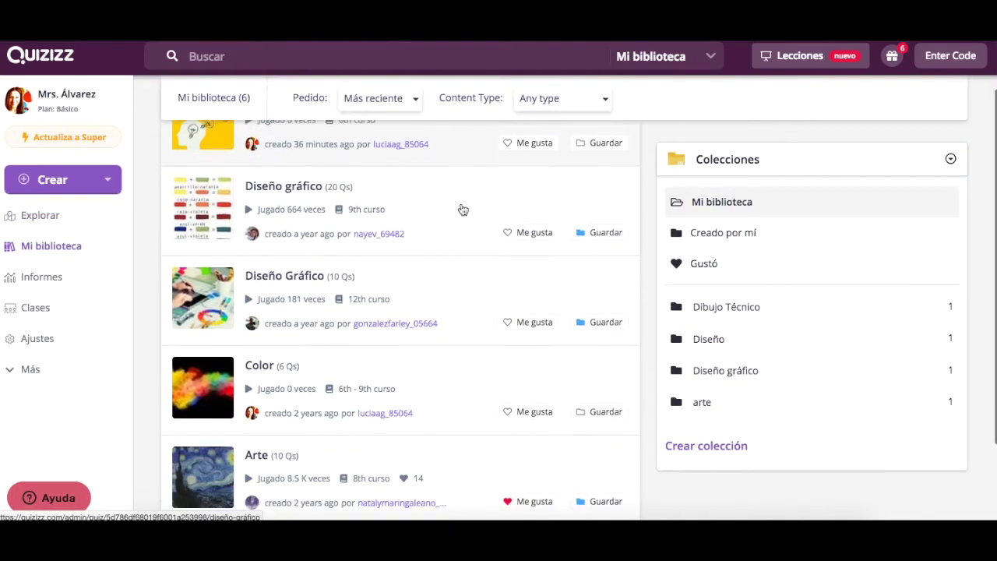
scroll(462, 209, "up", 2)
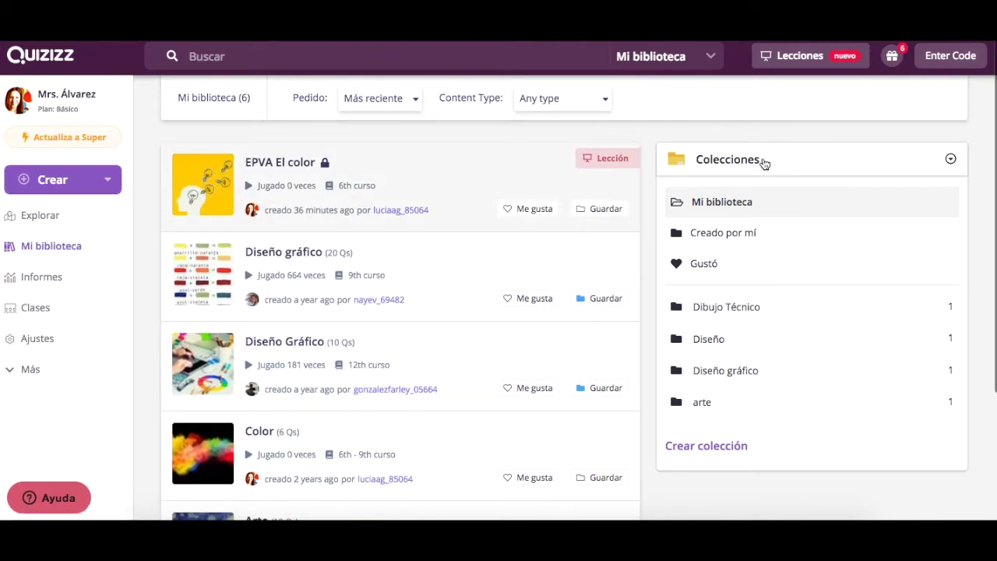
left_click(731, 233)
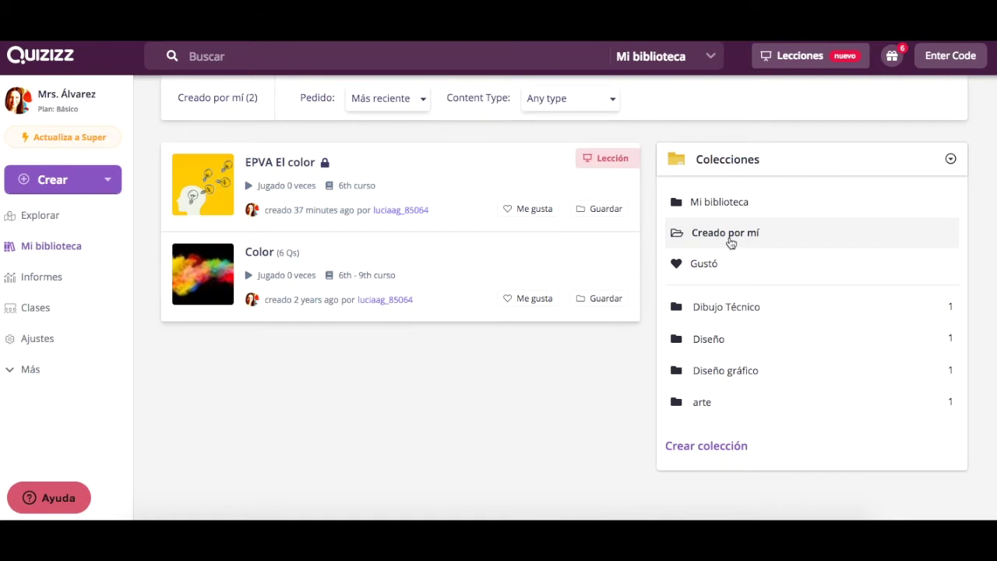
left_click(703, 274)
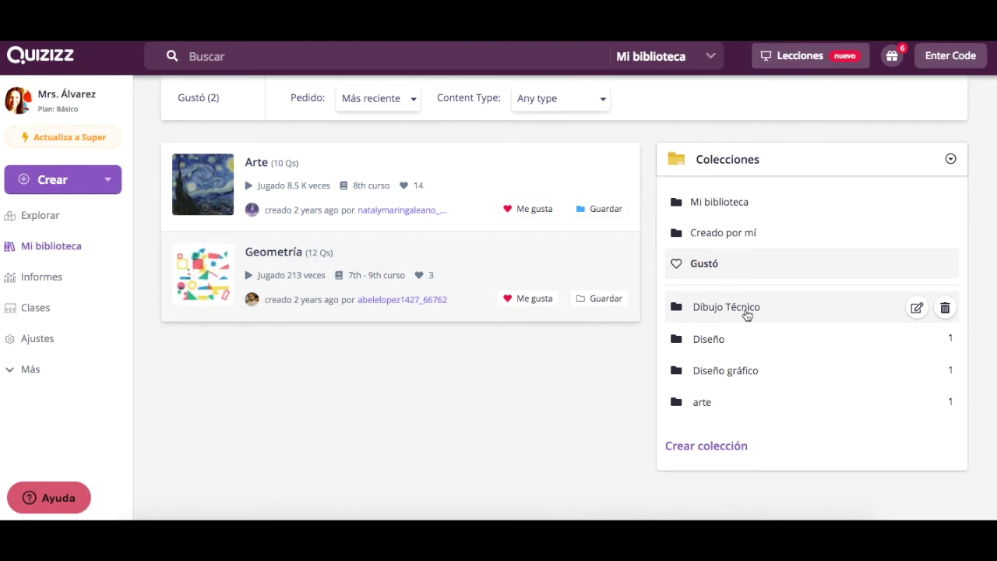
left_click(745, 315)
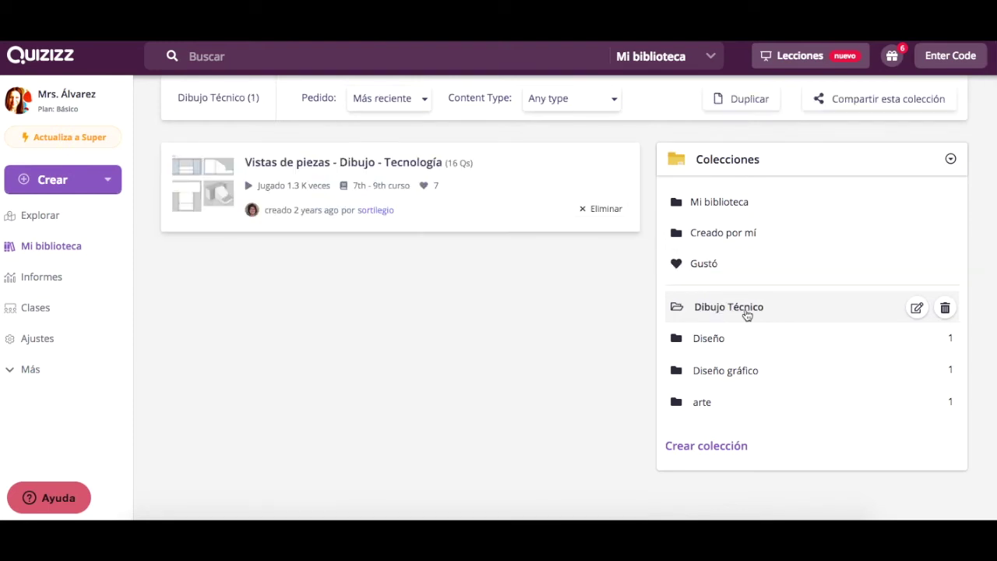
left_click(731, 341)
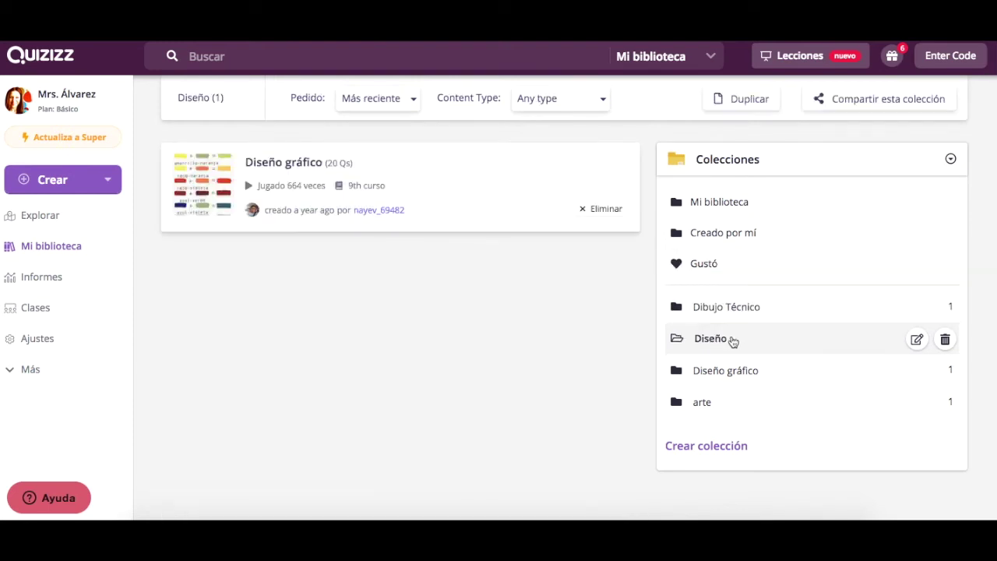
left_click(721, 401)
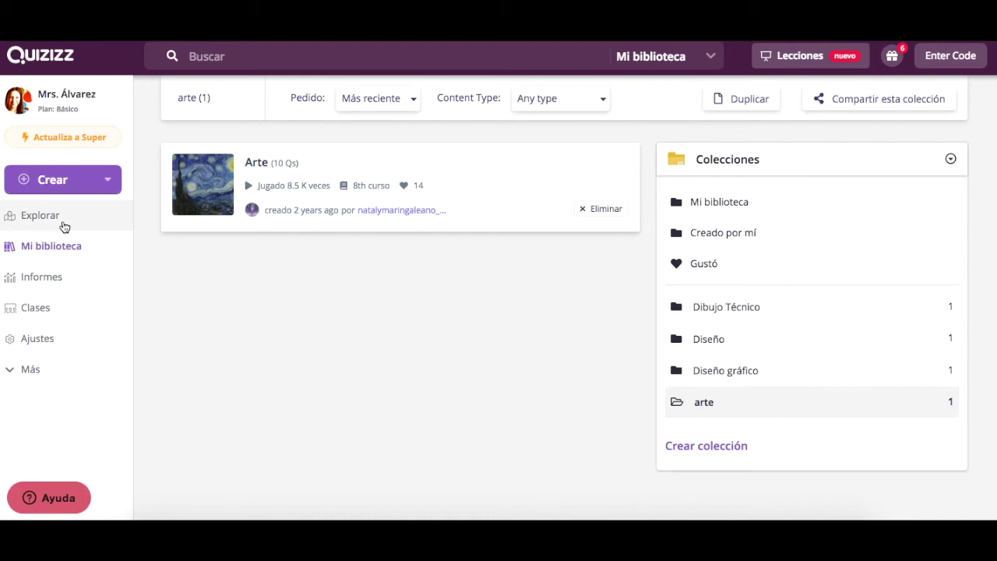
left_click(46, 283)
left_click(47, 308)
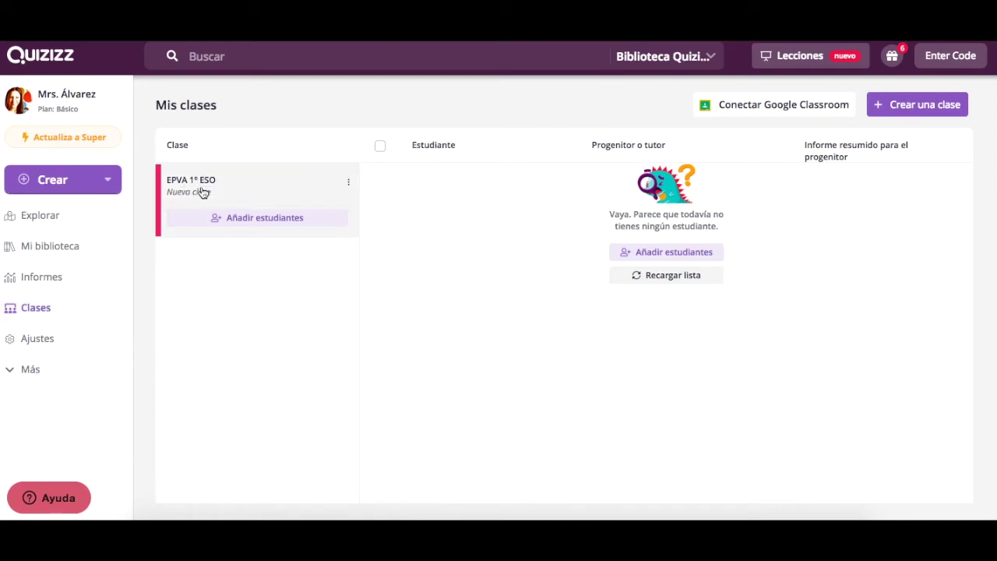
- Browse Ajustes, Memes and Colecciones, then get the EPVA 1º ESO add-students join link
left_click(41, 340)
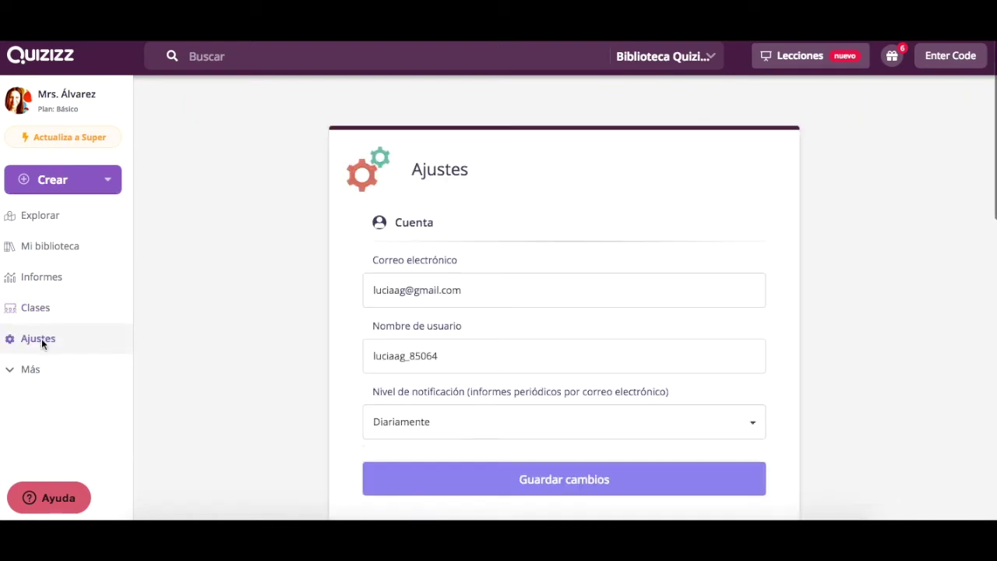
left_click(30, 370)
left_click(47, 380)
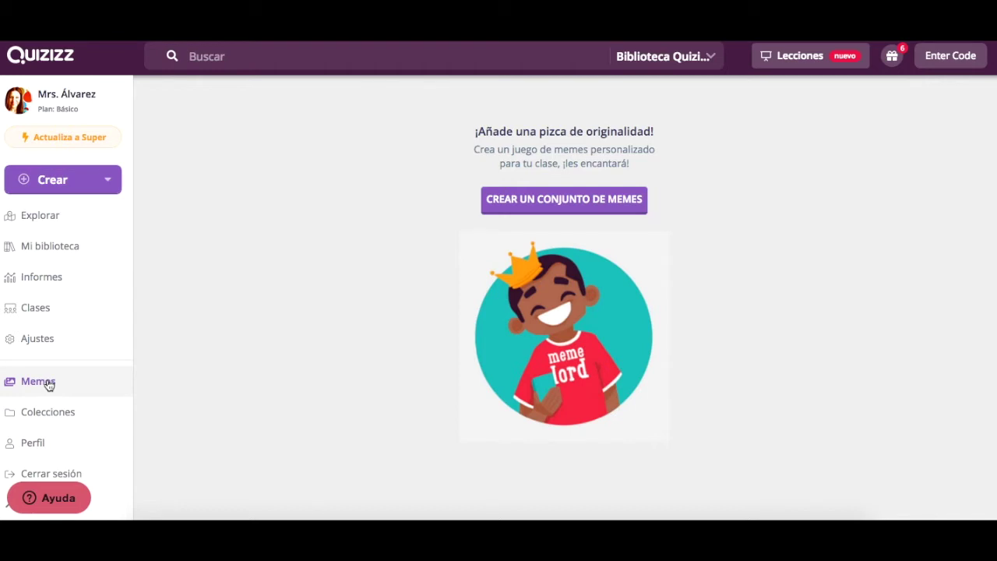
left_click(46, 415)
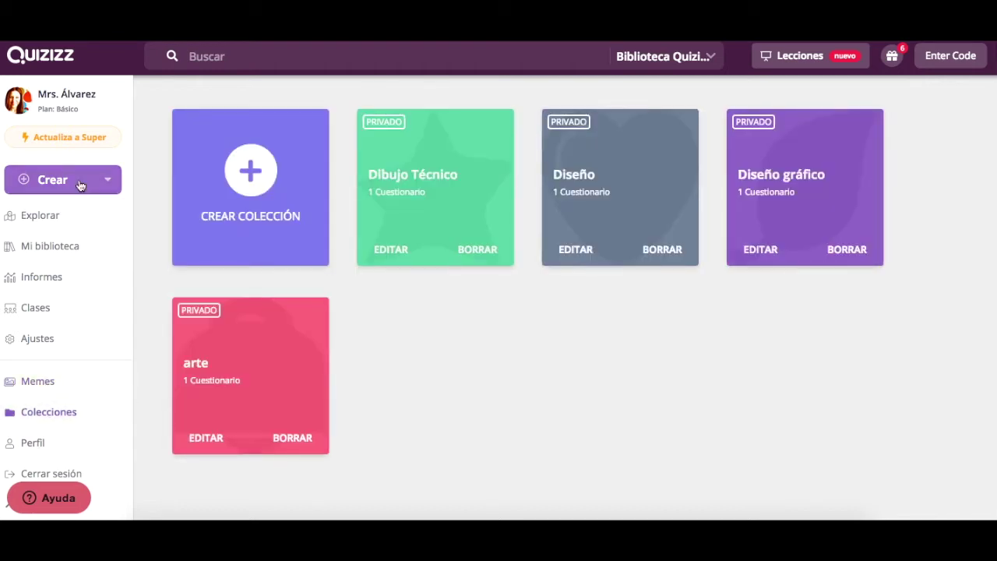
left_click(49, 307)
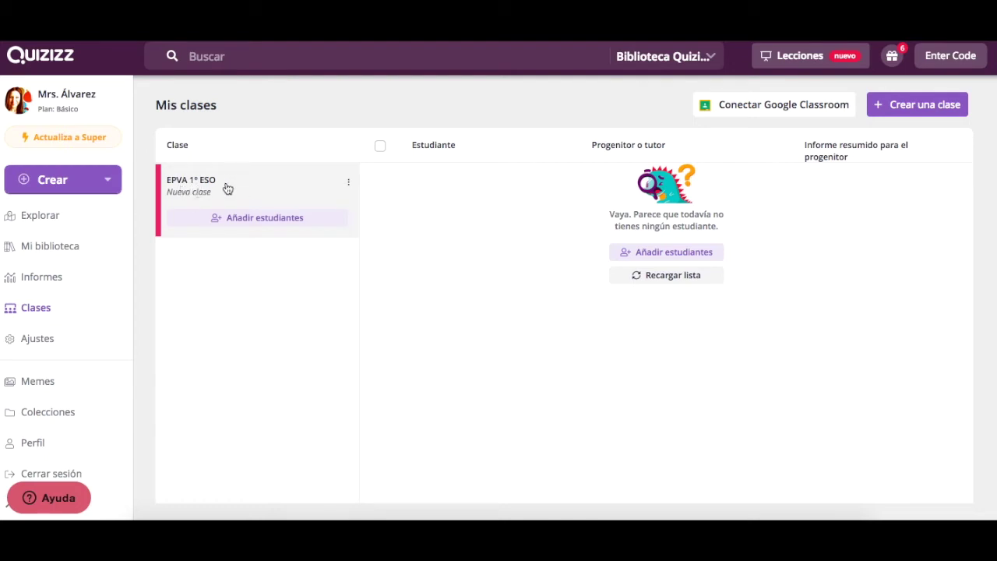
left_click(274, 219)
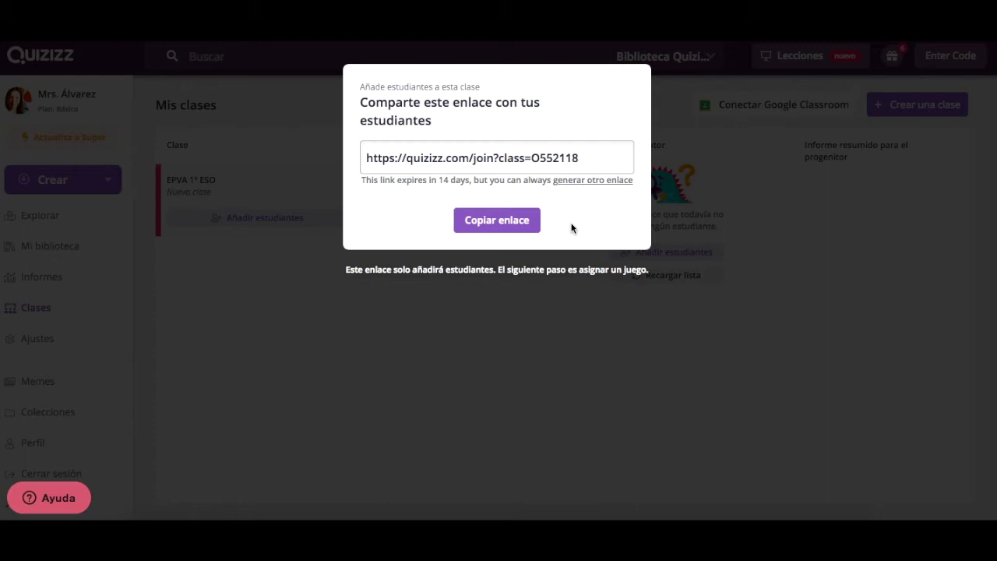
- Close the class join link and show the Cuestionario and Lección create options
left_click(62, 187)
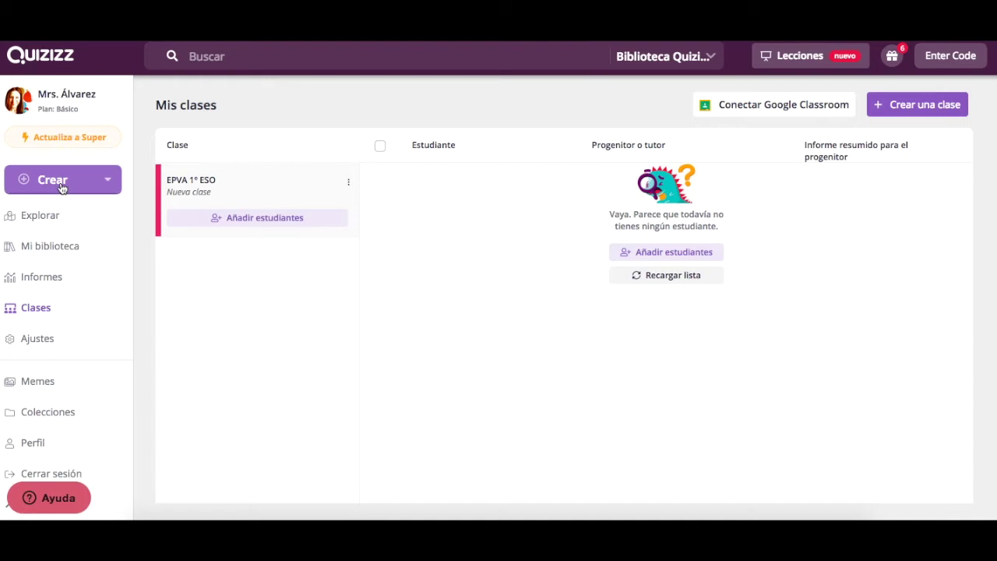
left_click(63, 187)
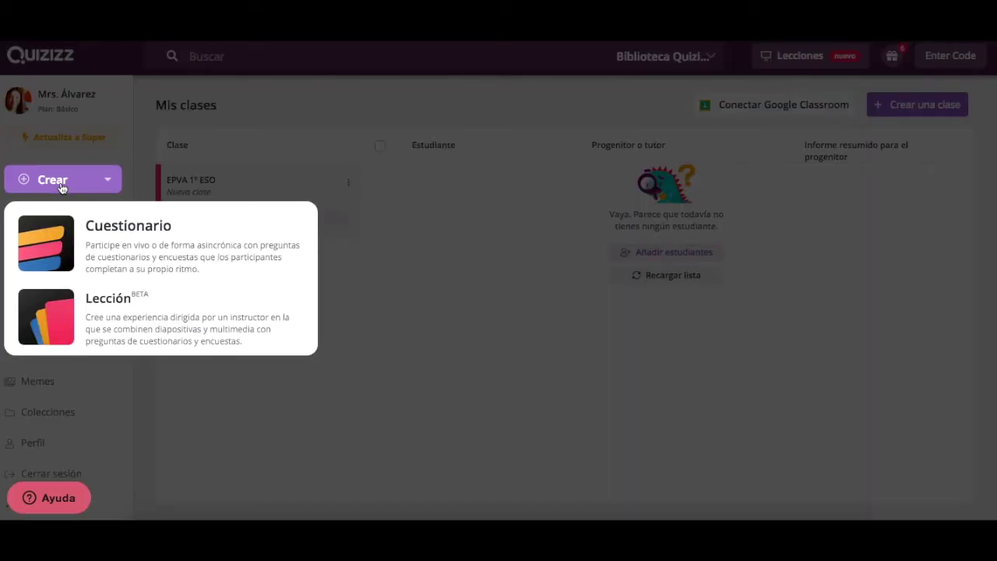
- Create a quiz named 'El color' tagged with the Artes subject
left_click(134, 237)
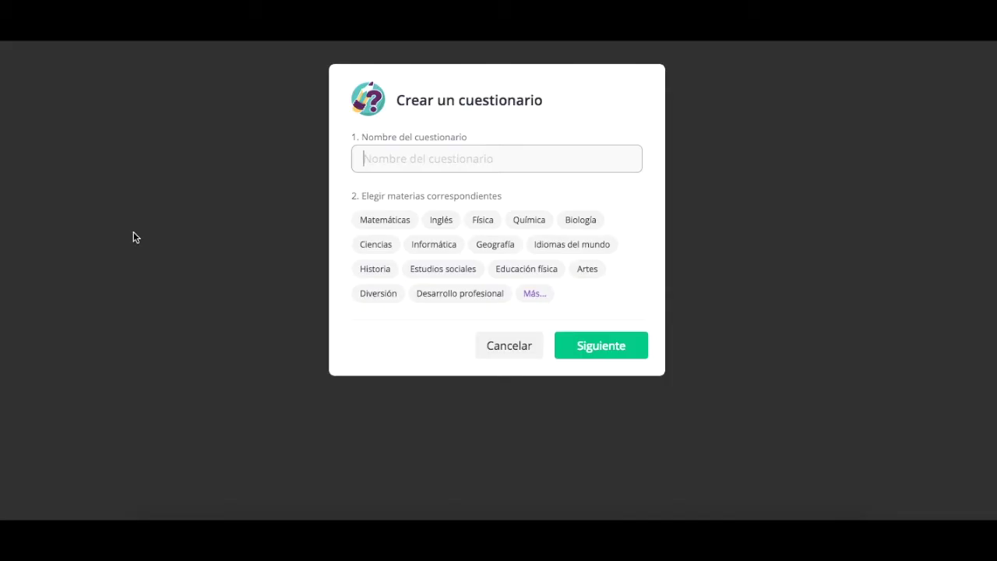
type("El color")
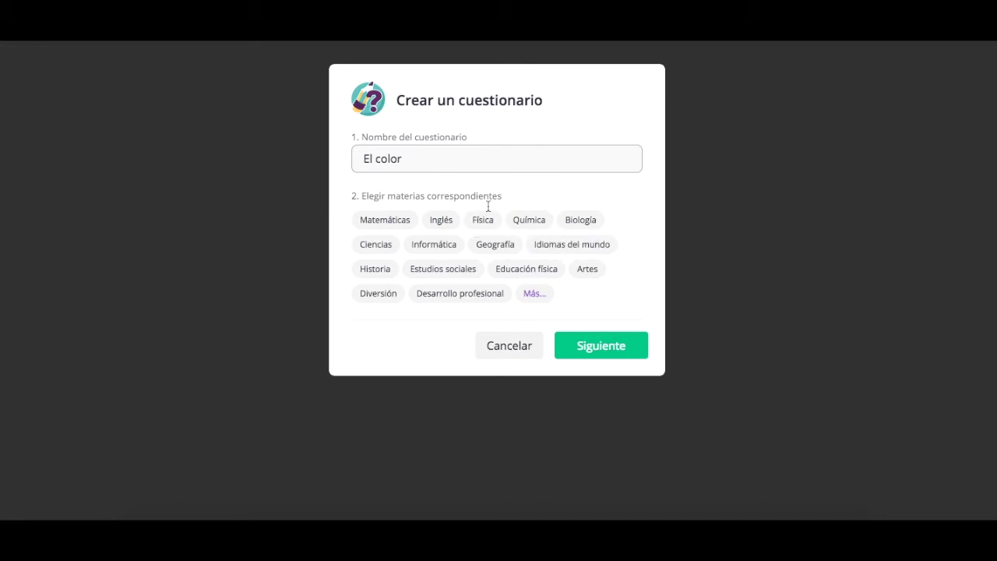
left_click(537, 294)
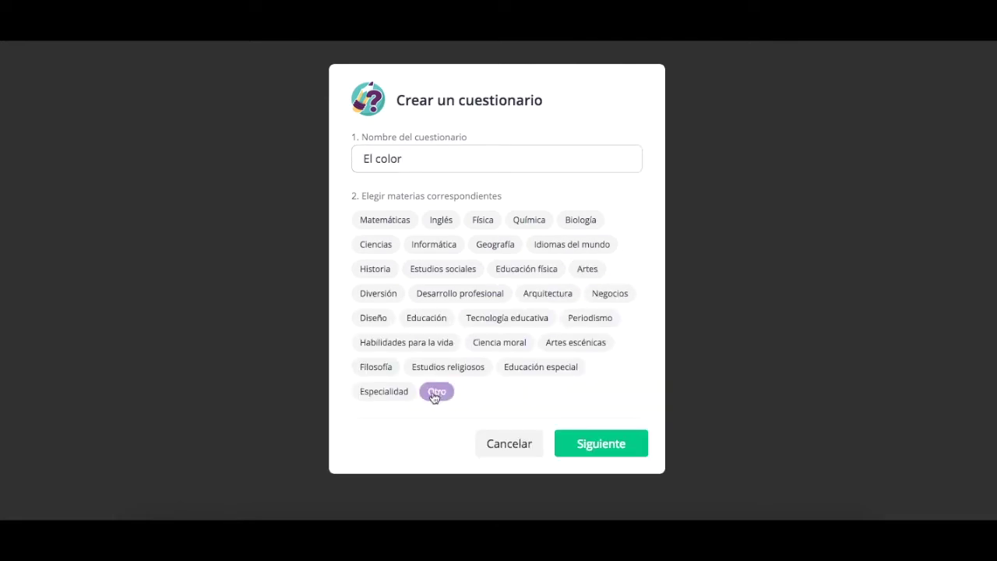
left_click(596, 271)
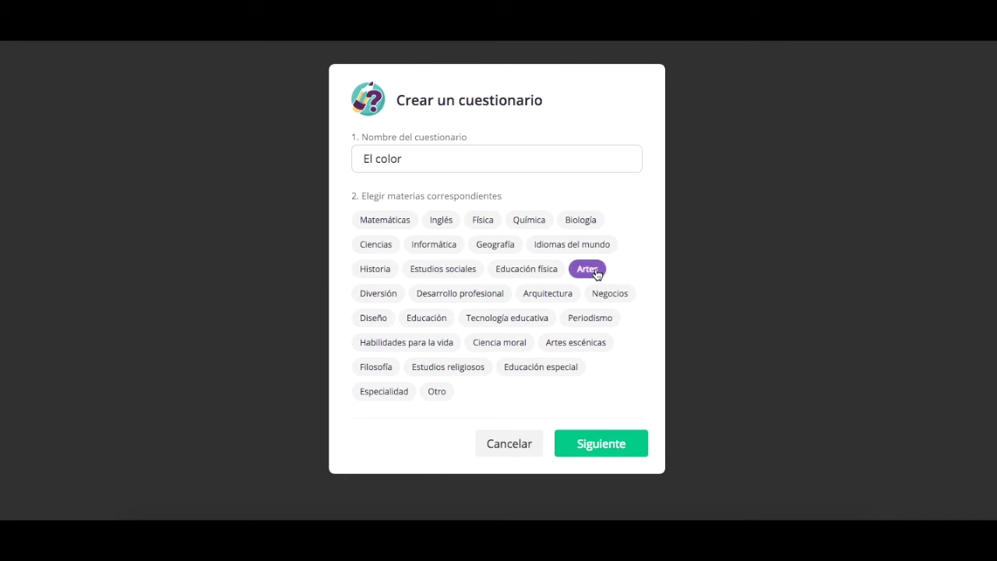
left_click(621, 444)
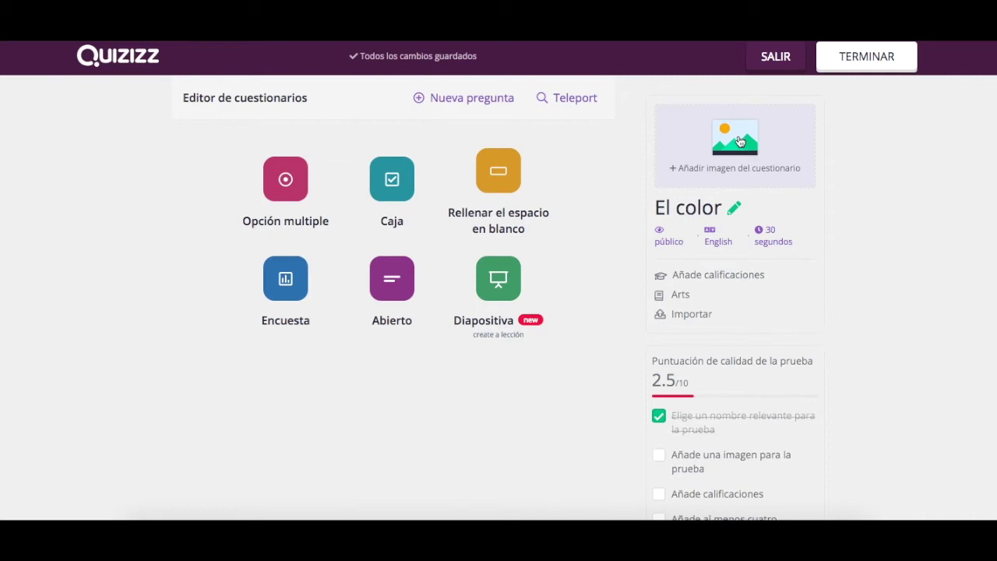
- Set the dark coloured-lights screenshot from the Desktop as the quiz's title image
left_click(744, 139)
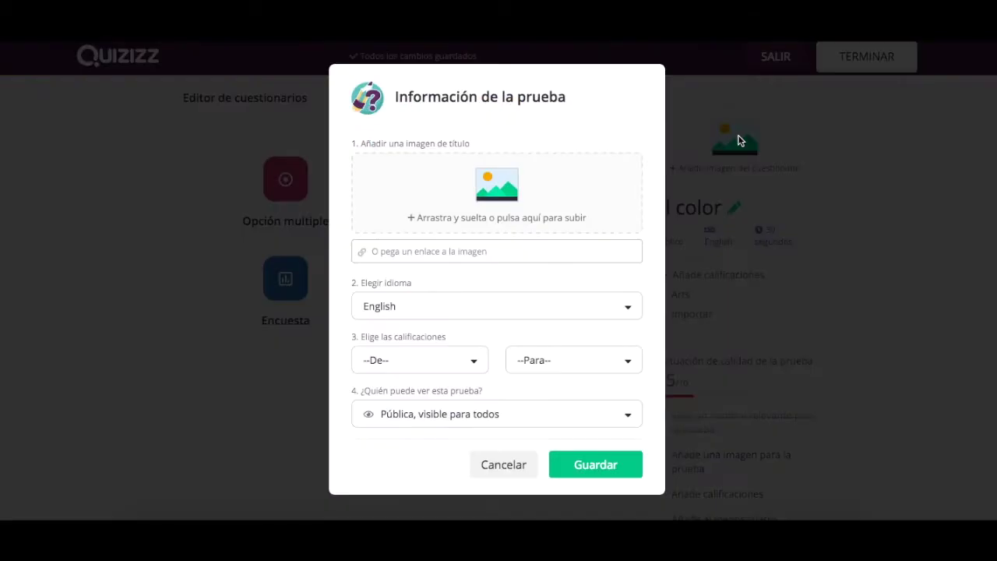
left_click(492, 194)
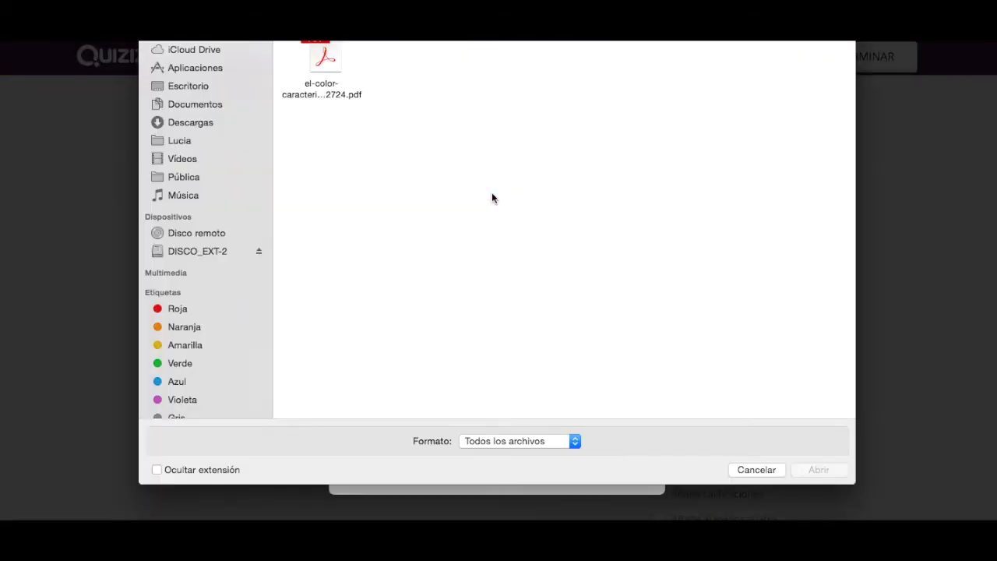
left_click(187, 84)
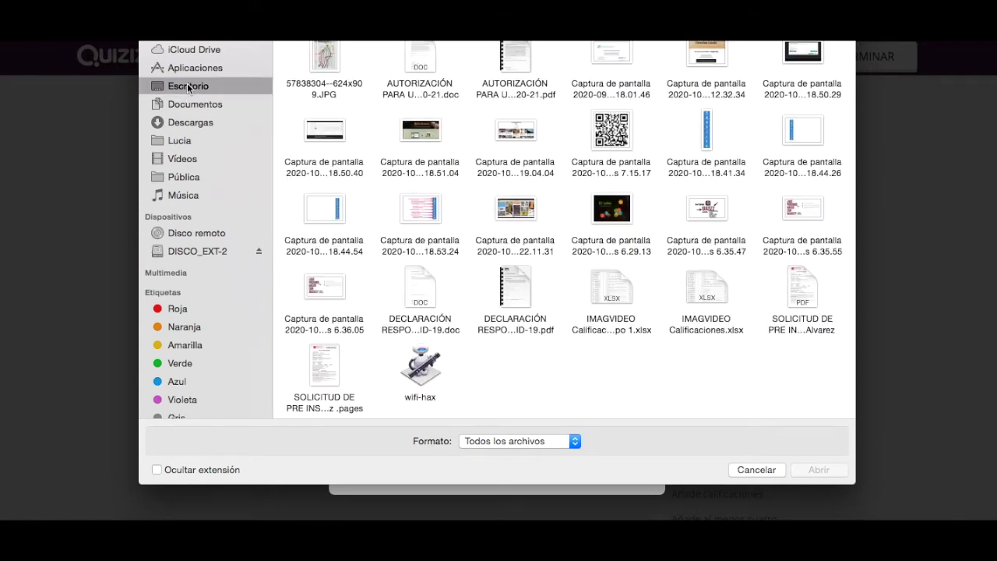
left_click(611, 207)
left_click(818, 469)
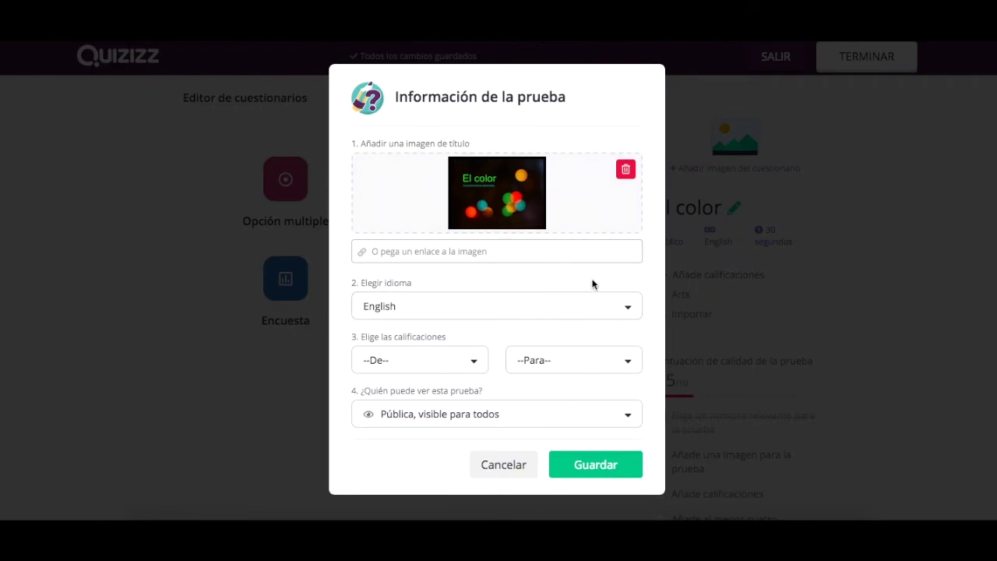
- Set the quiz language to Spanish; Castilian
left_click(629, 309)
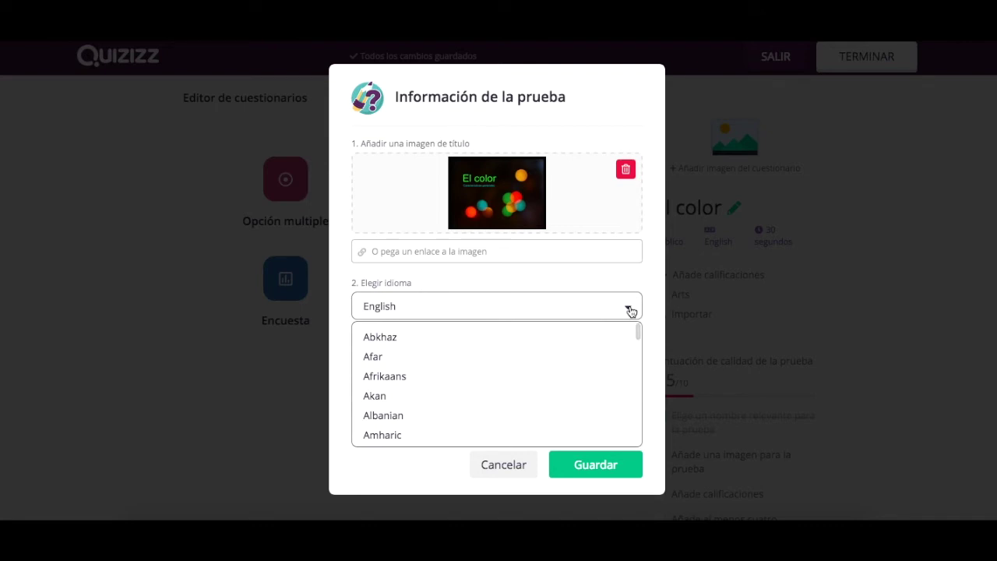
scroll(527, 406, "down", 20)
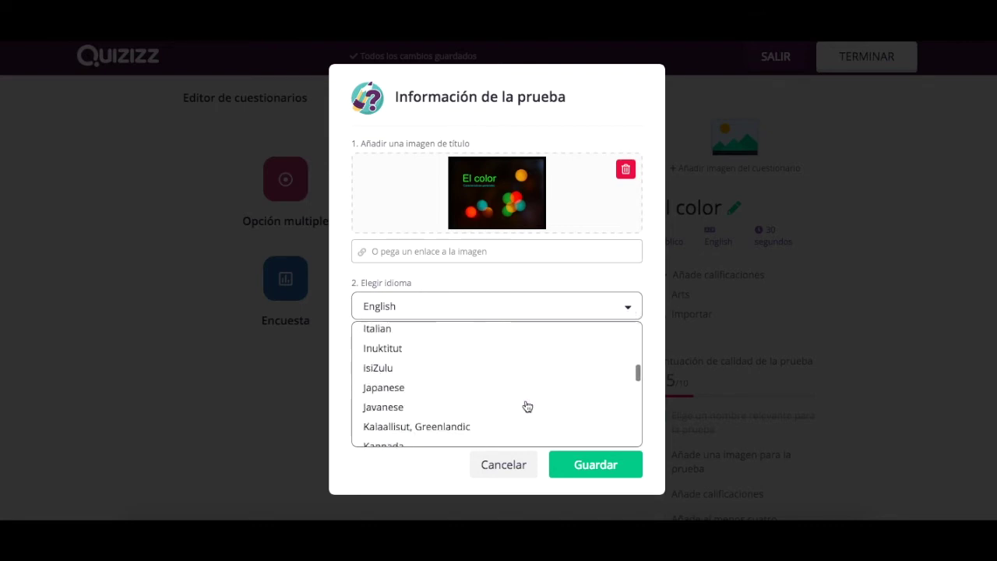
scroll(527, 405, "down", 15)
scroll(527, 405, "up", 2)
scroll(527, 406, "up", 5)
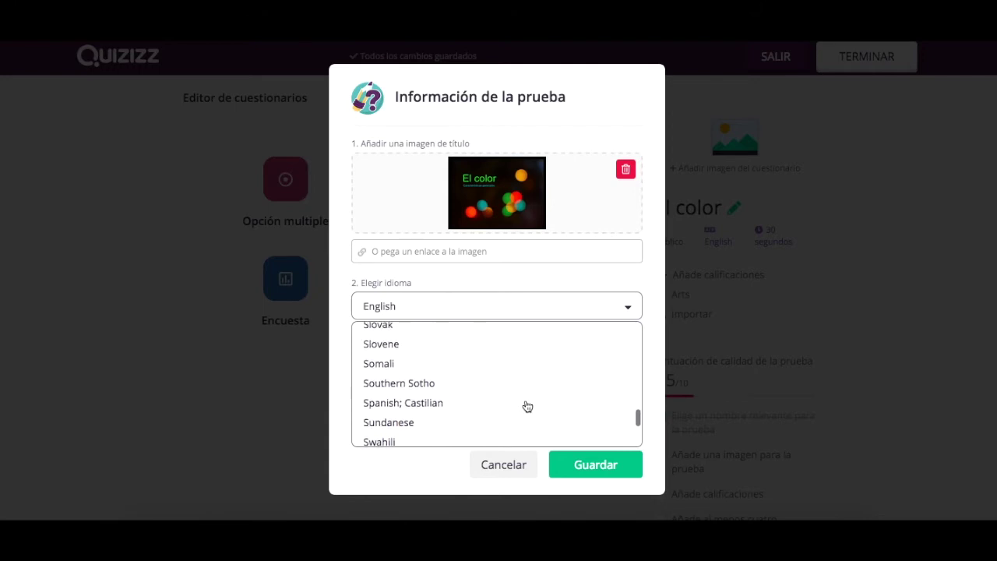
left_click(427, 402)
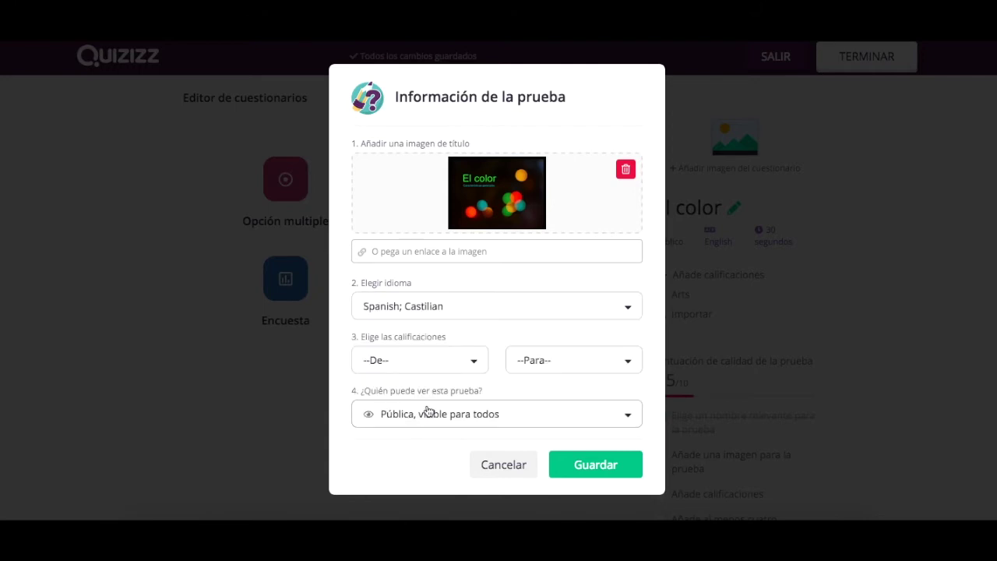
- Set the grade range to 7th, make the quiz private, and save the details
left_click(476, 371)
scroll(411, 456, "down", 1)
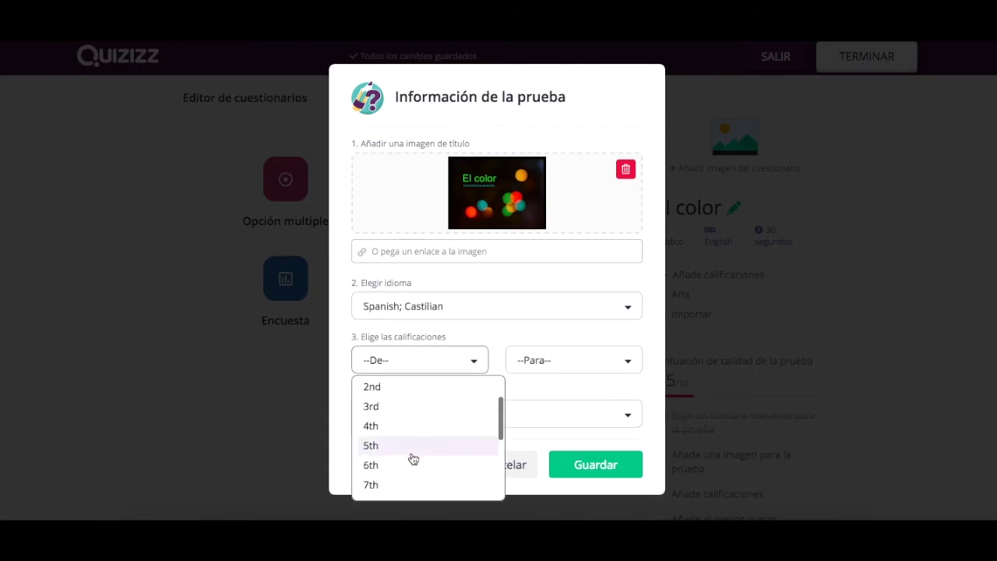
left_click(405, 486)
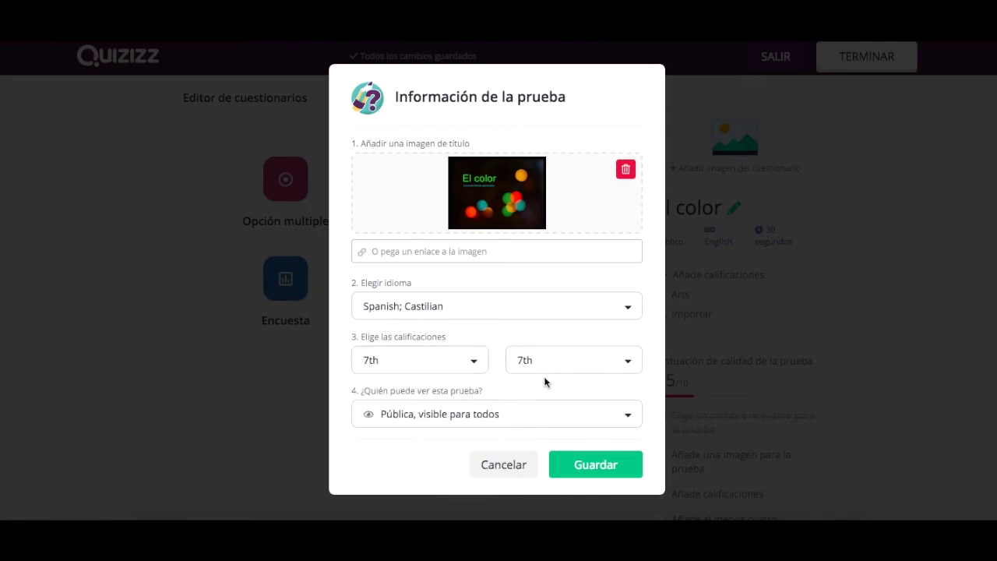
left_click(633, 421)
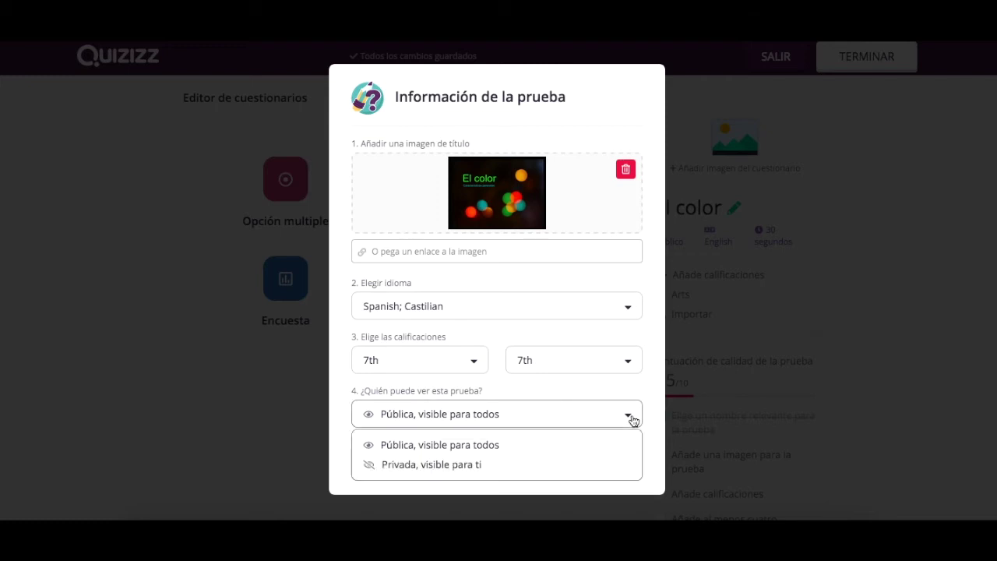
left_click(532, 468)
left_click(608, 466)
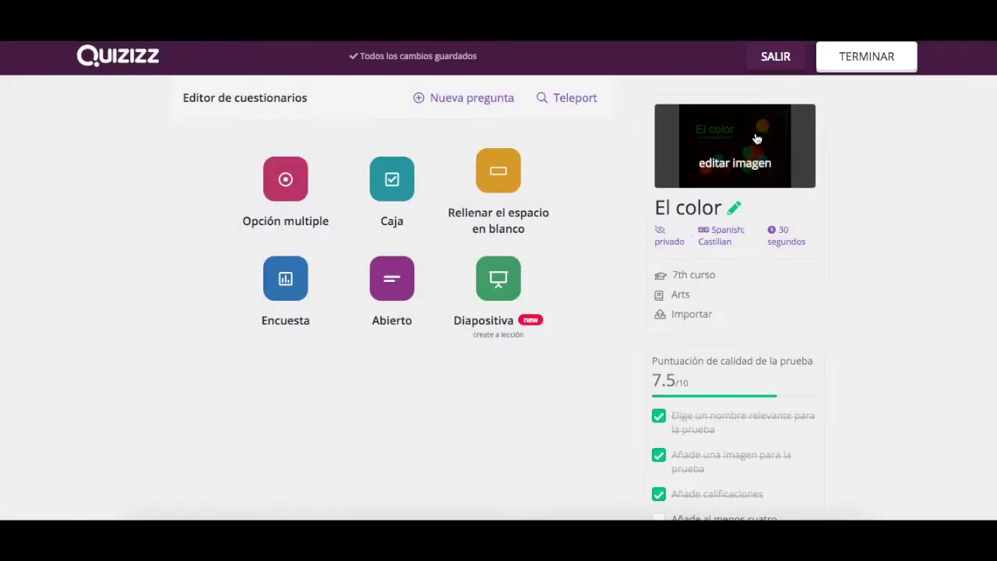
- Add a new multiple-choice question and paste in its question text
left_click(447, 99)
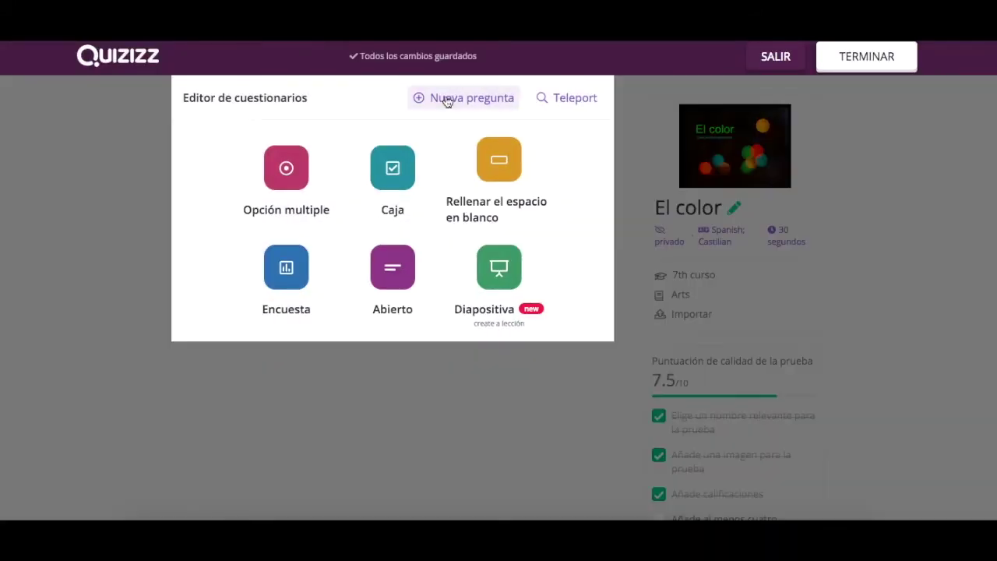
left_click(288, 183)
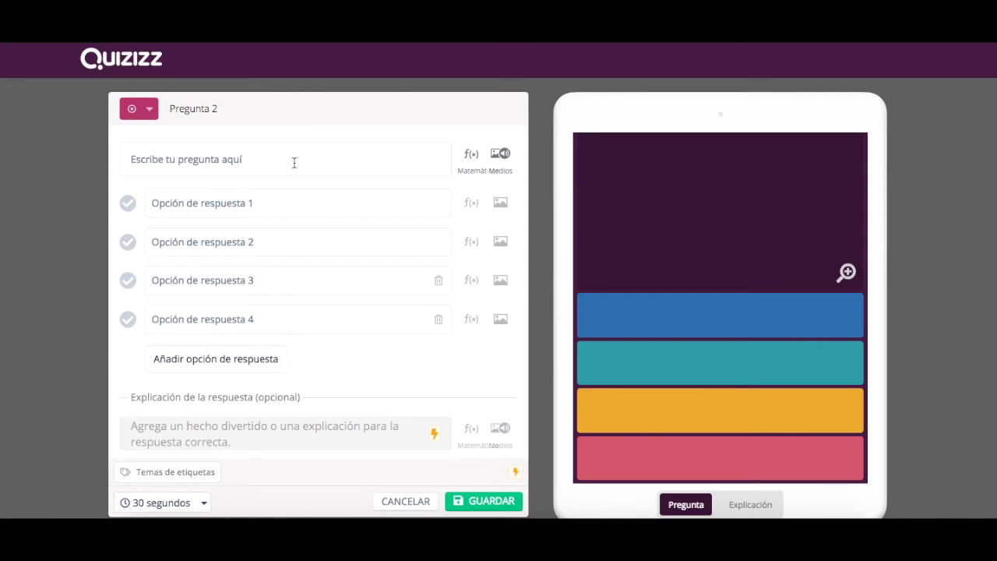
left_click(293, 162)
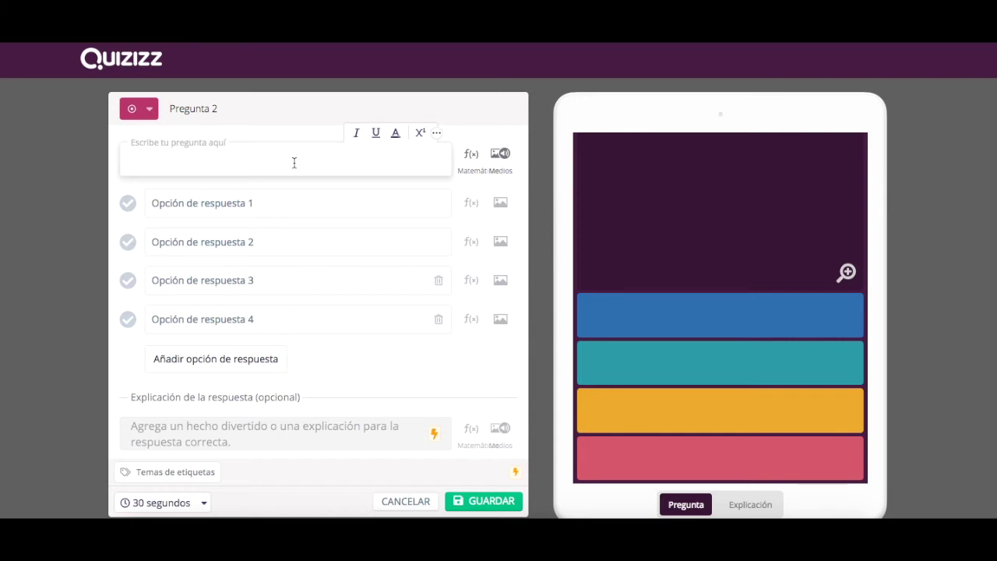
type("¿Cuál de los siguientes colores es un color primario?")
- Edit the question to read '¿Cuáles de los siguientes colores son colores primarios?'
left_click(156, 161)
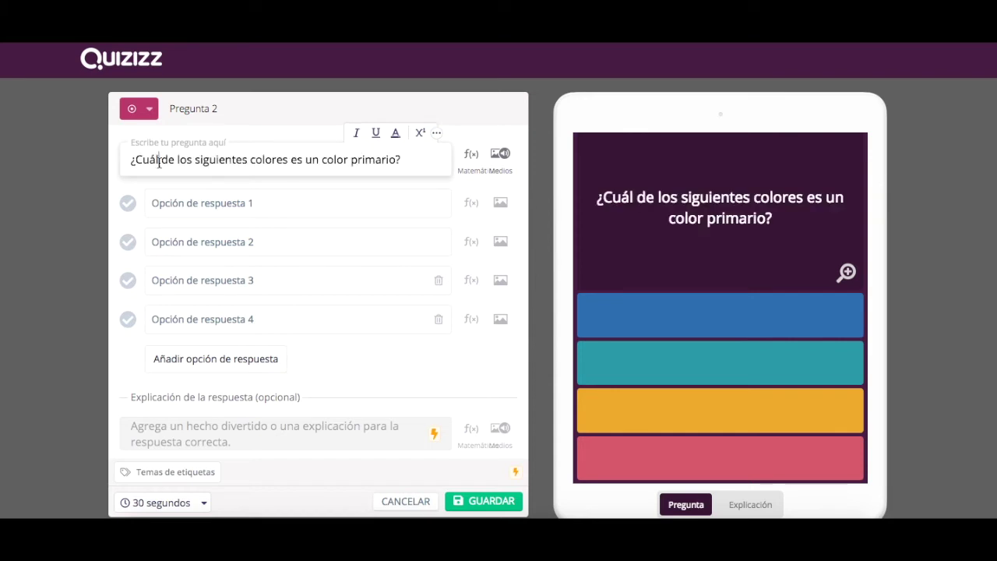
type("es")
double_click(310, 160)
key("BackSpace")
type("son")
left_click(337, 161)
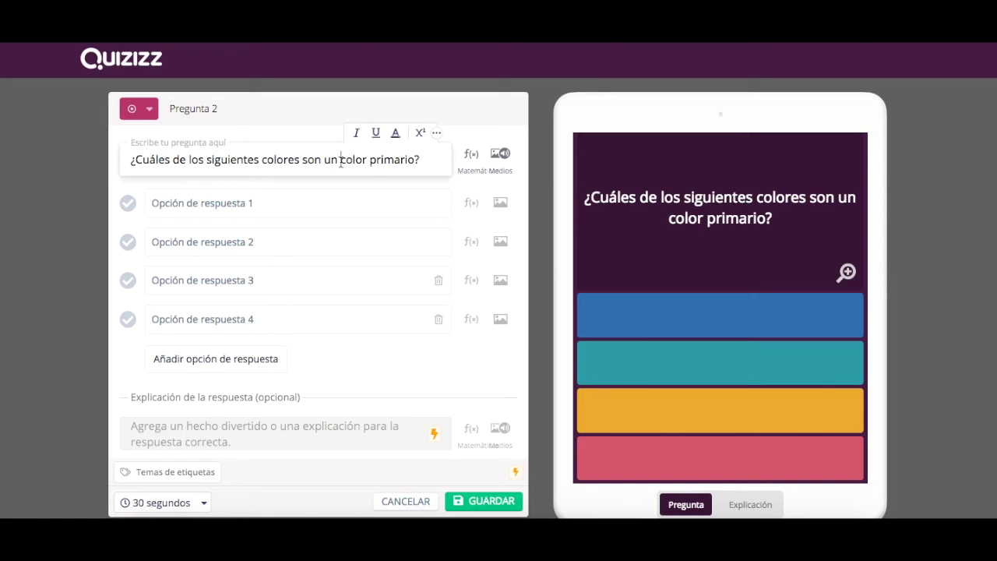
key("BackSpace")
key("BackSpace")
key("BackSpace")
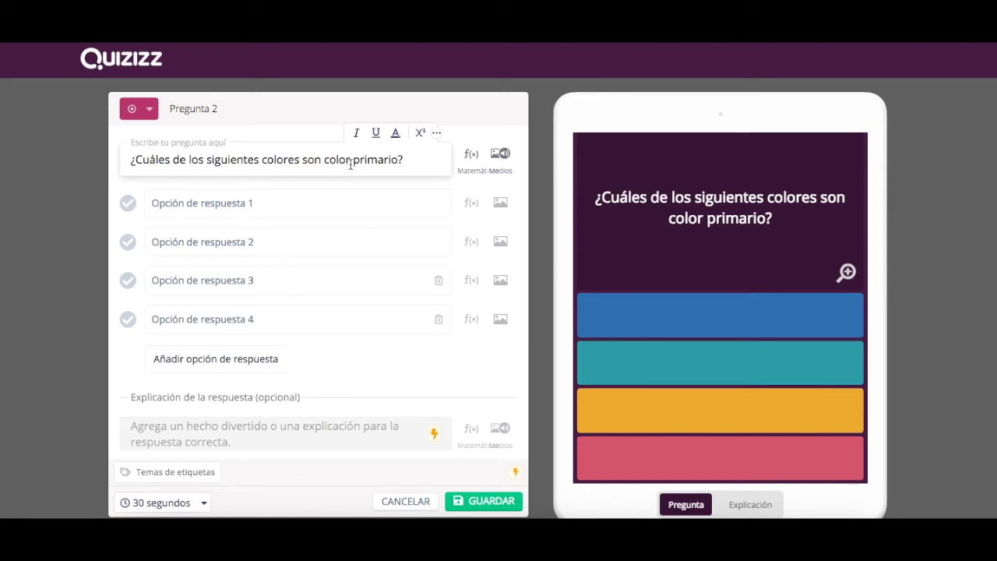
type("es")
left_click(414, 159)
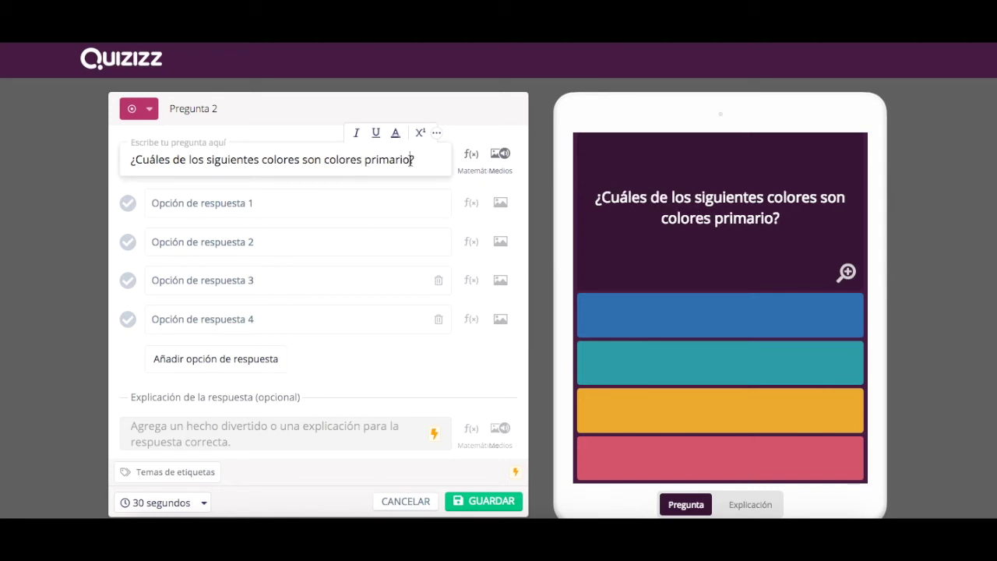
type("s")
left_click(304, 209)
- Enter answers Amarillo, verde, Azul Cyan and Violeta, marking Azul Cyan correct
type("Amarillo")
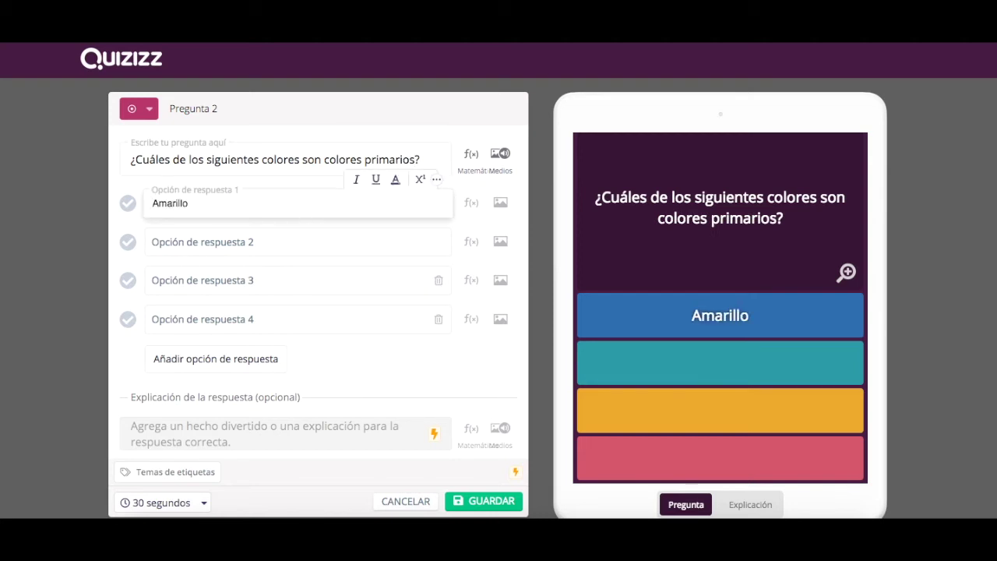
left_click(283, 246)
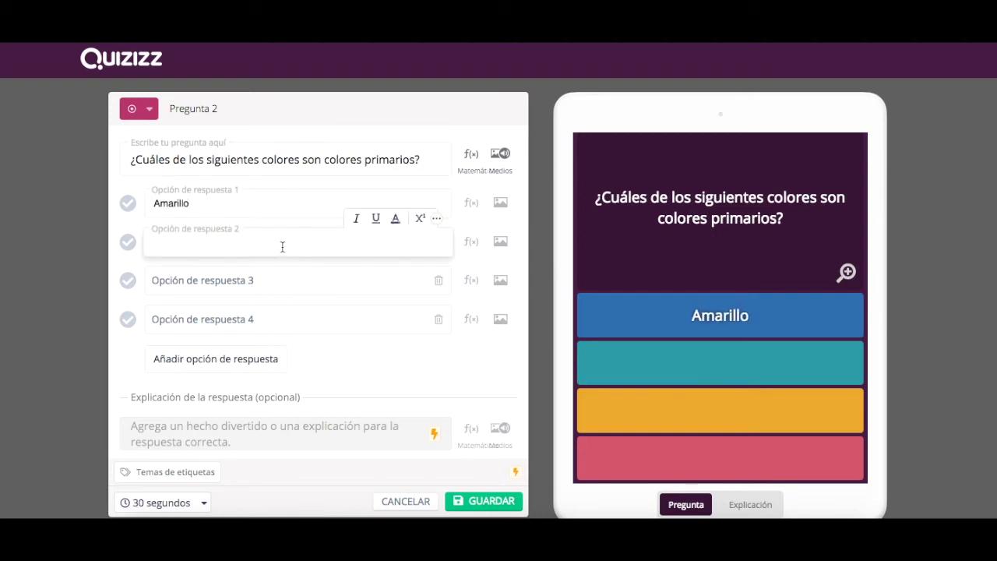
type("verde")
left_click(271, 282)
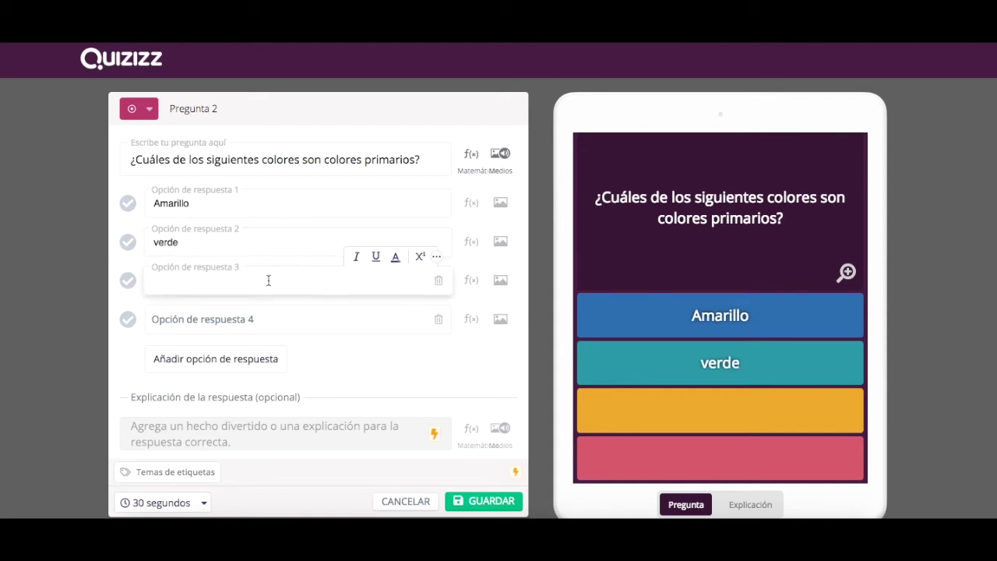
type("Azul Cyan")
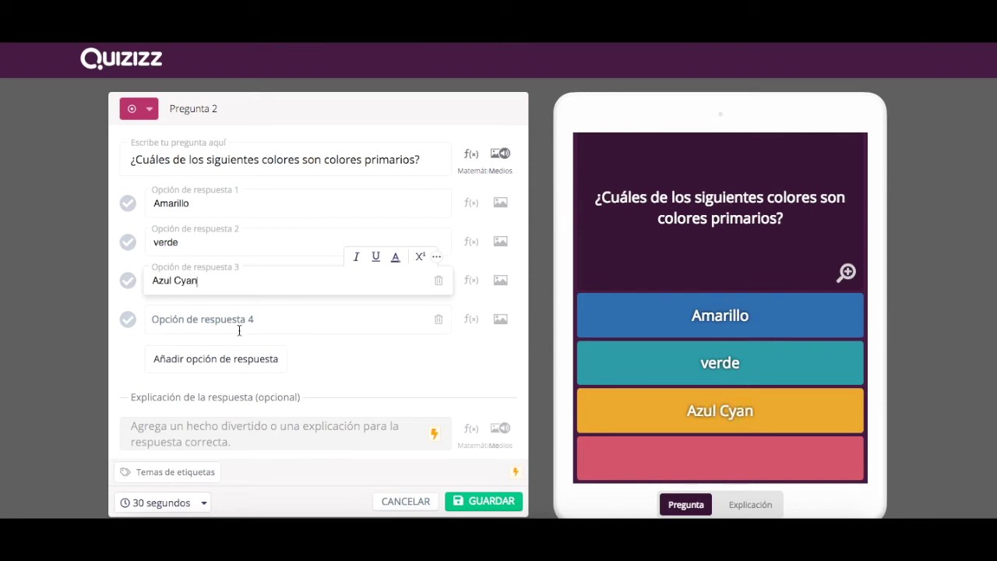
left_click(239, 330)
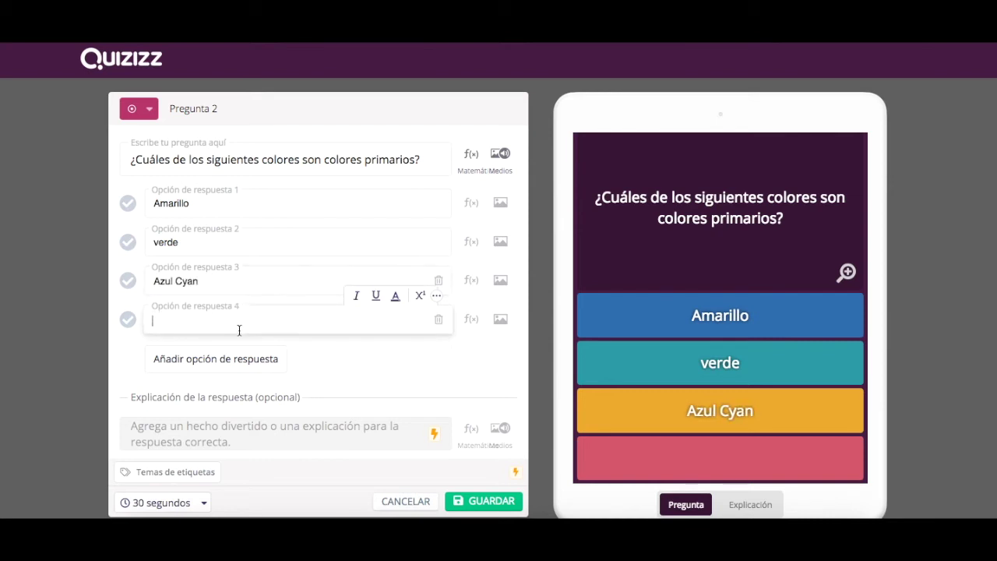
type("Violeta")
left_click(368, 362)
left_click(302, 277)
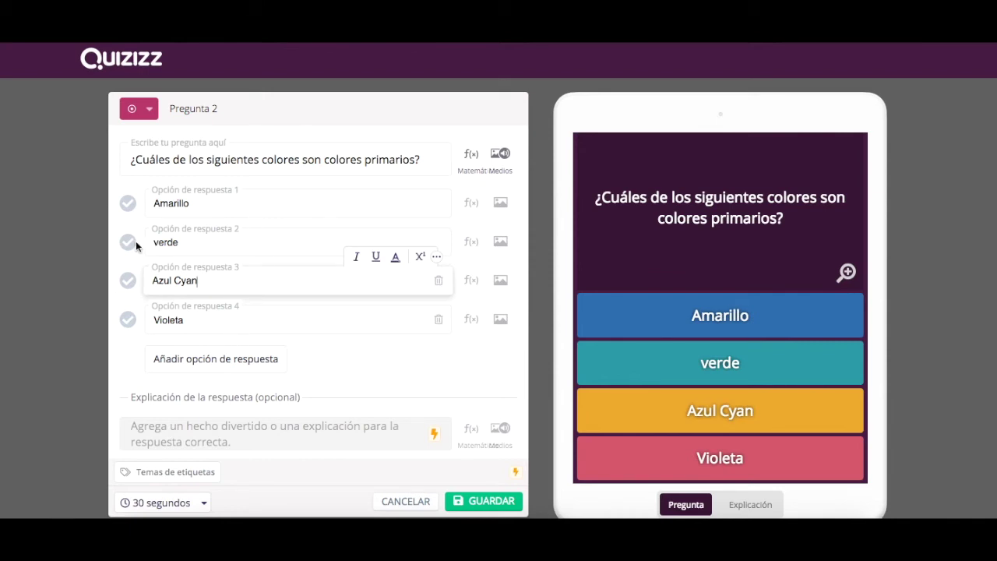
left_click(127, 283)
- Change 'primarios' to 'secundarios' in the question text and save question 2
triple_click(395, 162)
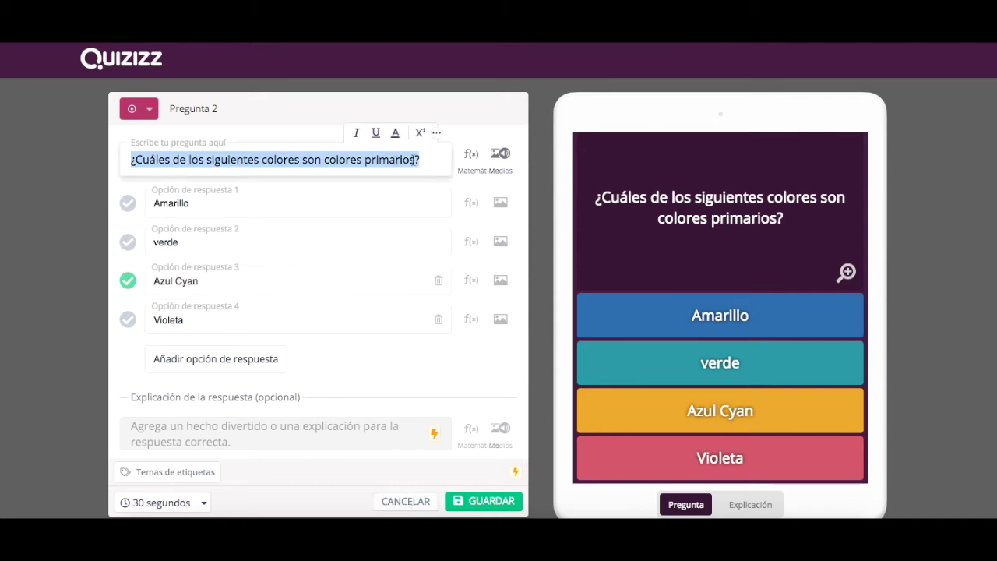
left_click(412, 160)
key("BackSpace")
key("BackSpace")
key("BackSpace")
key("BackSpace")
key("BackSpace")
key("BackSpace")
key("BackSpace")
key("BackSpace")
key("BackSpace")
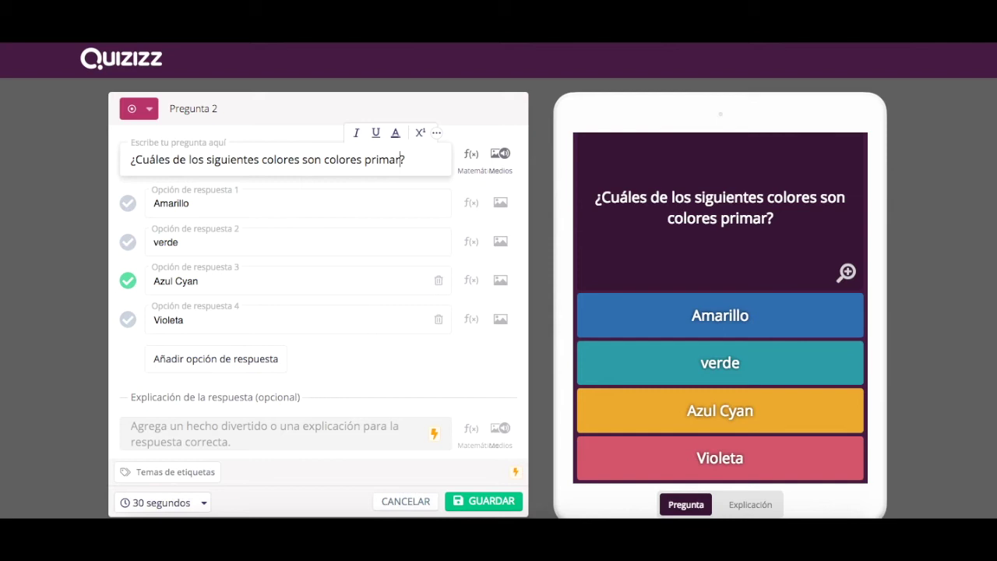
type("secundarios")
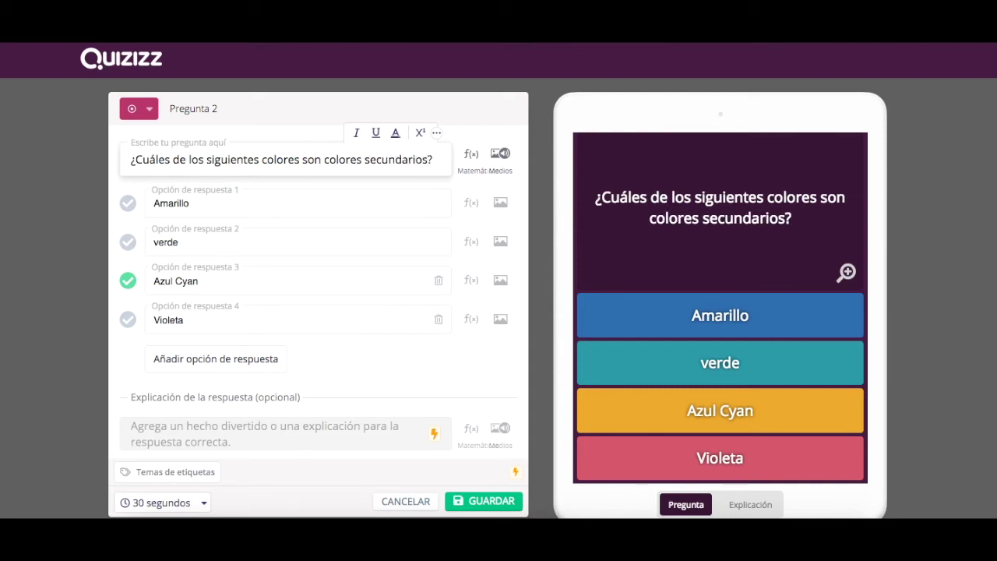
triple_click(399, 161)
key("ctrl+c")
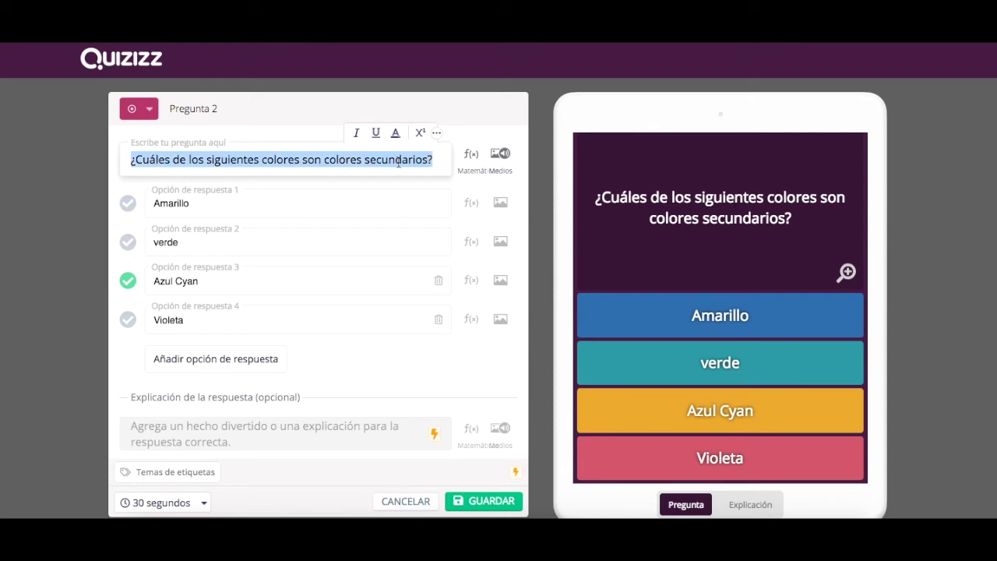
left_click(483, 501)
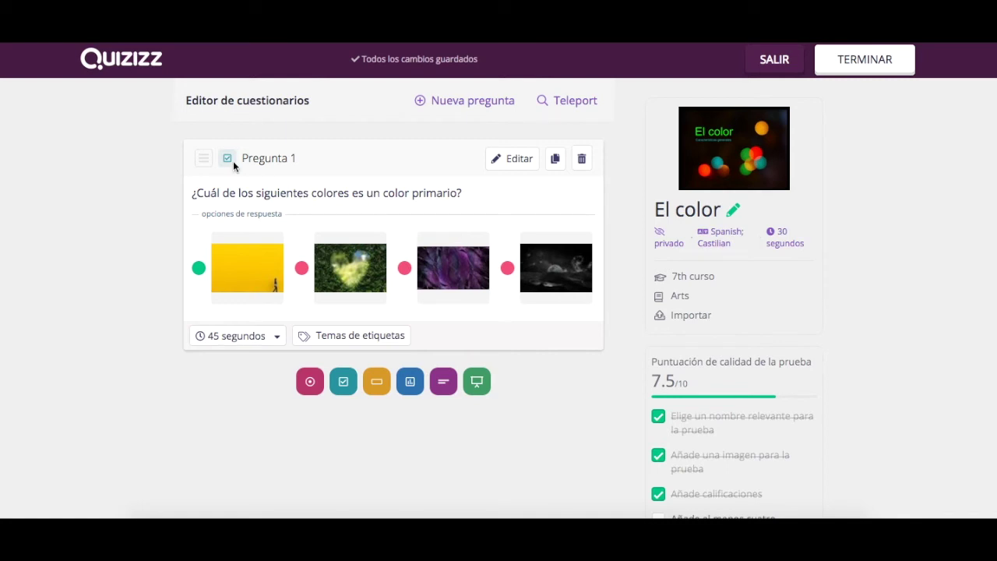
left_click(518, 158)
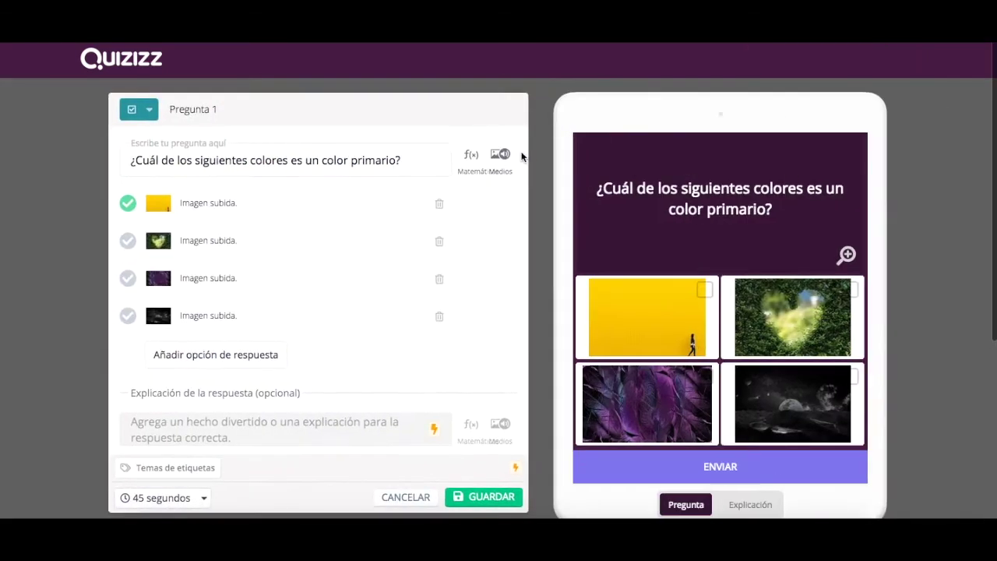
- Make question 1 single-answer multiple choice with the yellow image correct, and save it
left_click(151, 110)
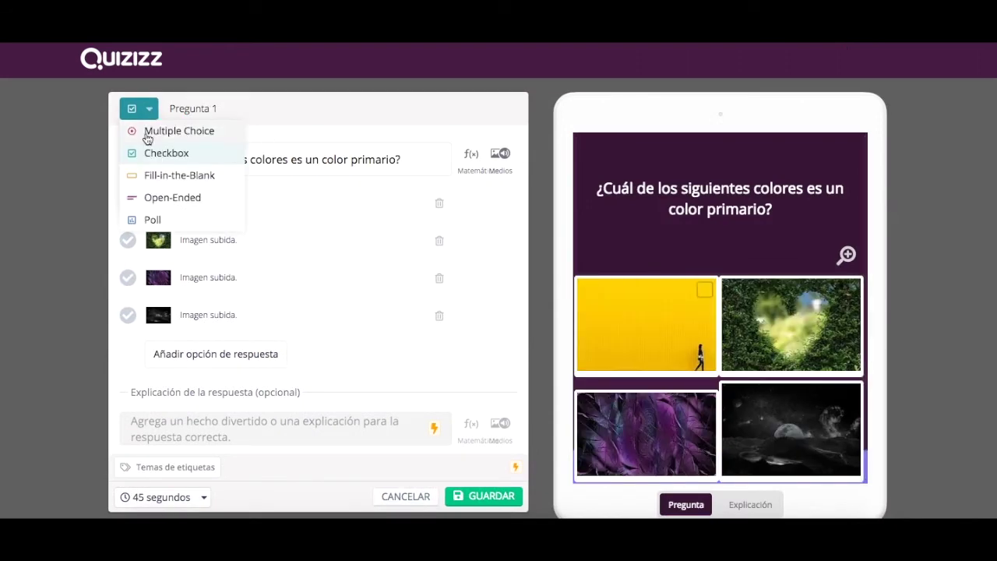
left_click(147, 134)
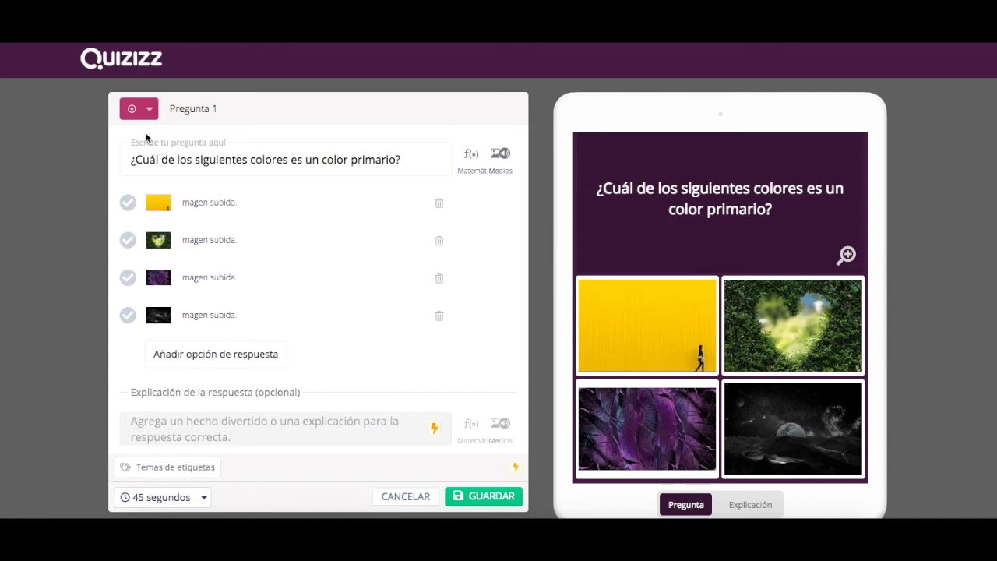
left_click(128, 203)
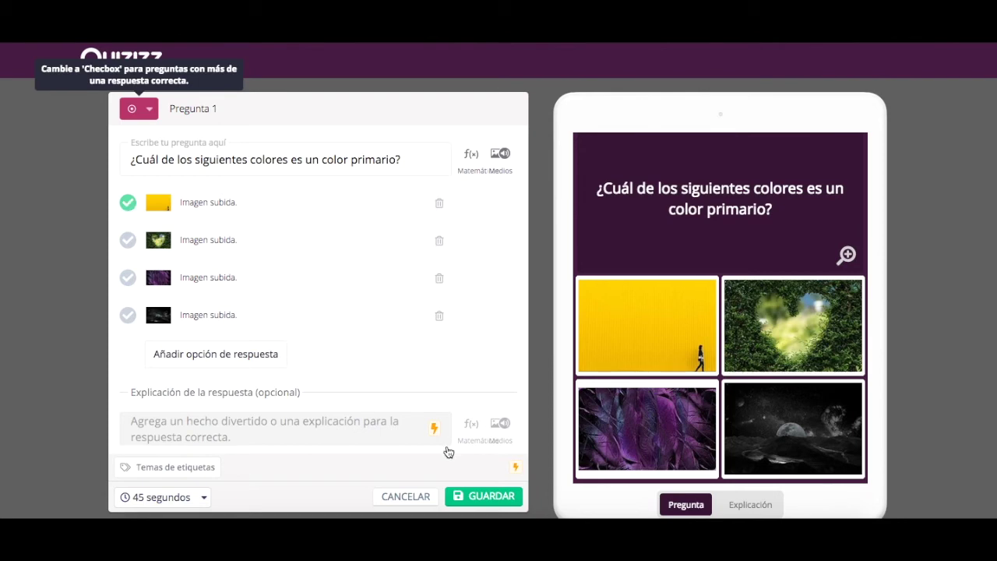
left_click(502, 497)
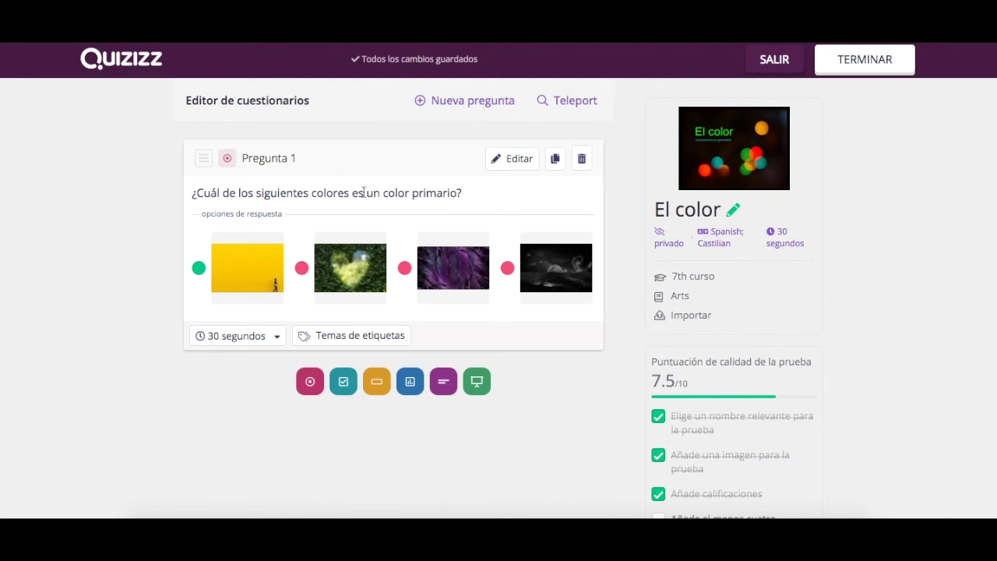
- Bring up the new-question type choices
double_click(288, 198)
triple_click(288, 197)
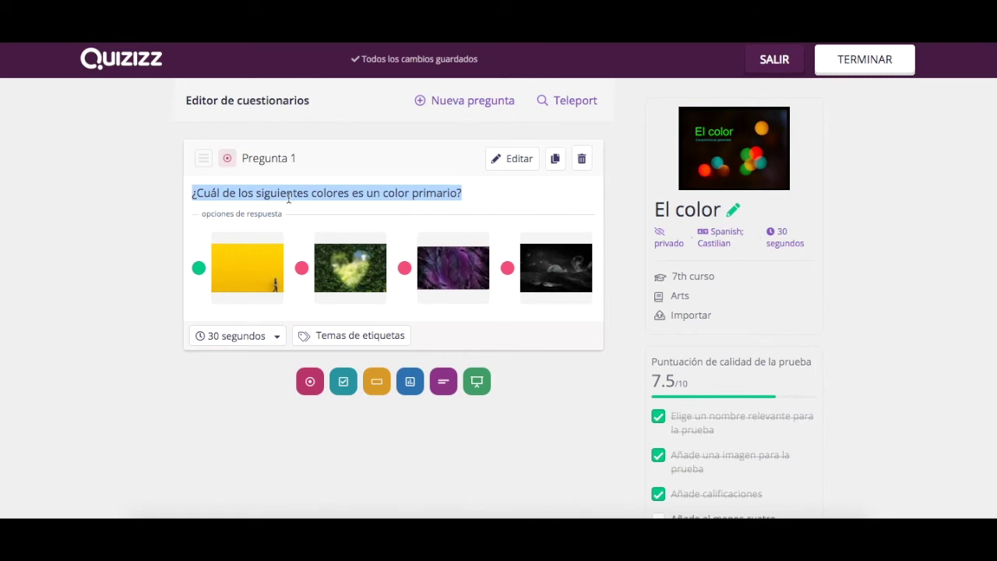
left_click(128, 209)
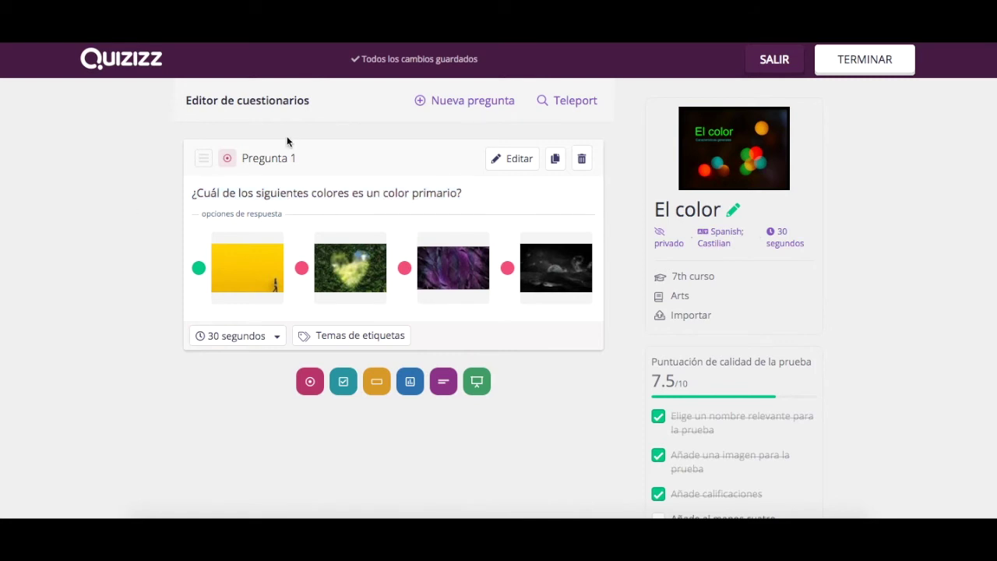
left_click(449, 106)
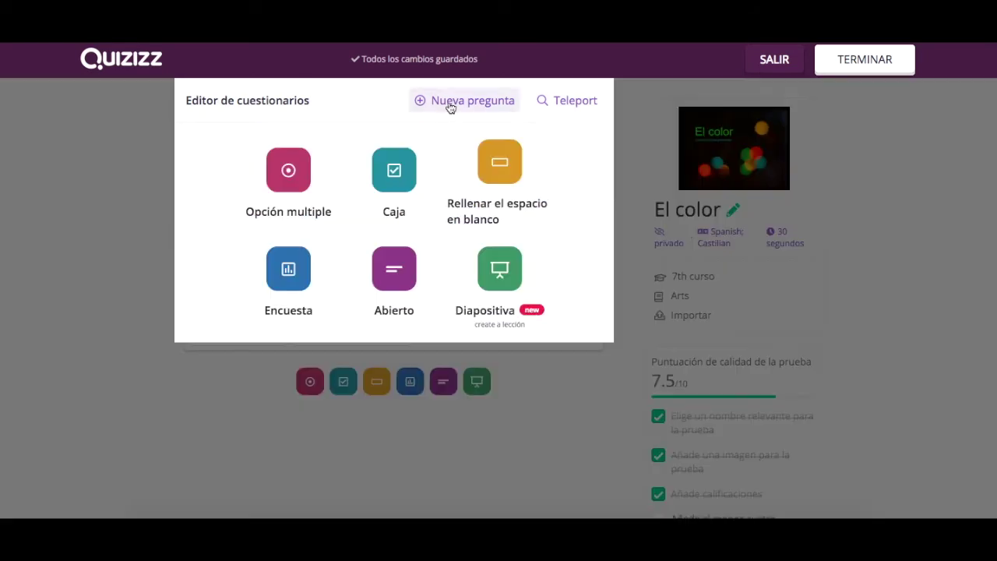
- Start a checkbox (Caja) question and paste in the secondary colours question
left_click(393, 172)
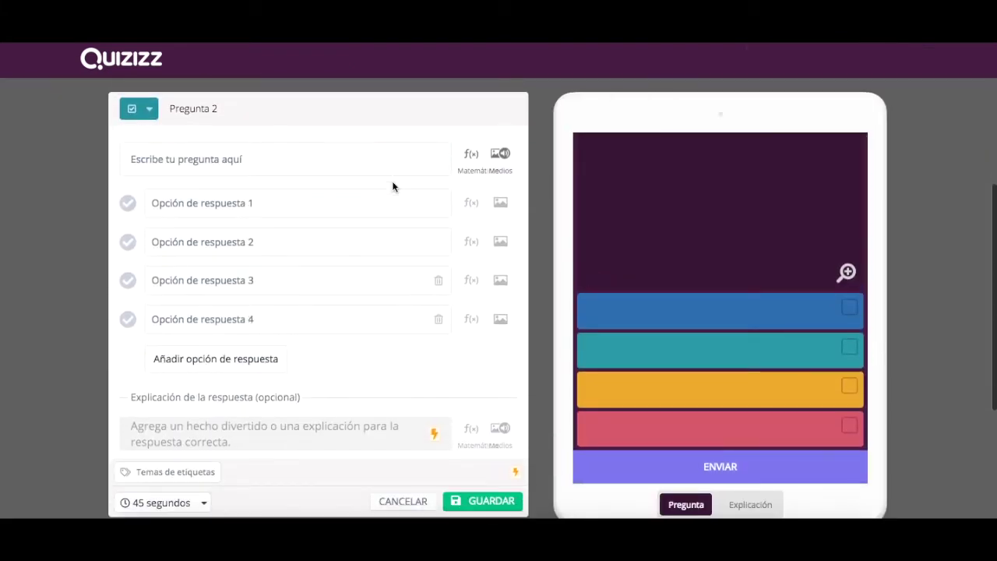
left_click(350, 161)
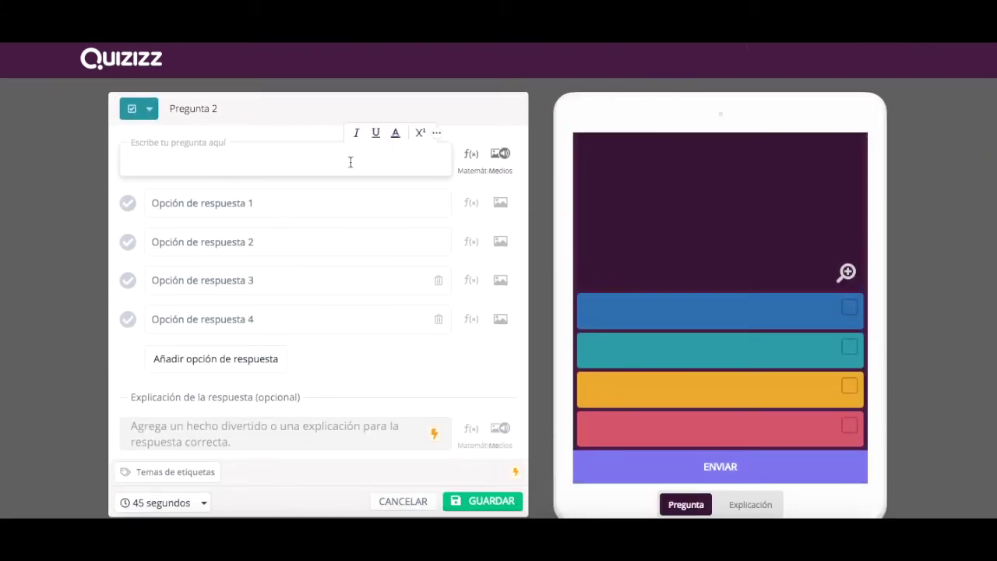
key("ctrl+v")
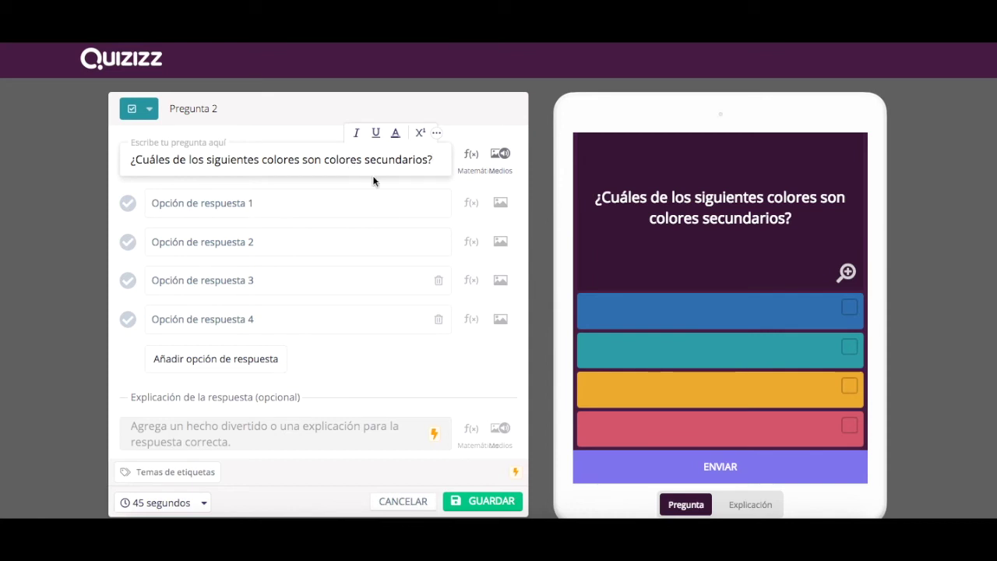
- Enter answers Violeta, magenta, amarillo and verde, marking Violeta and verde correct
left_click(180, 204)
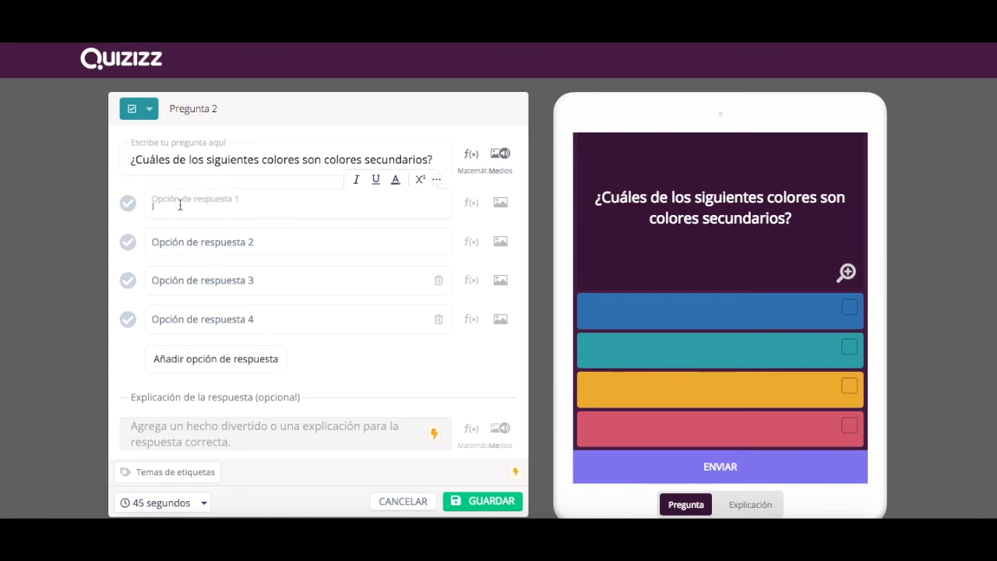
type("Violeta")
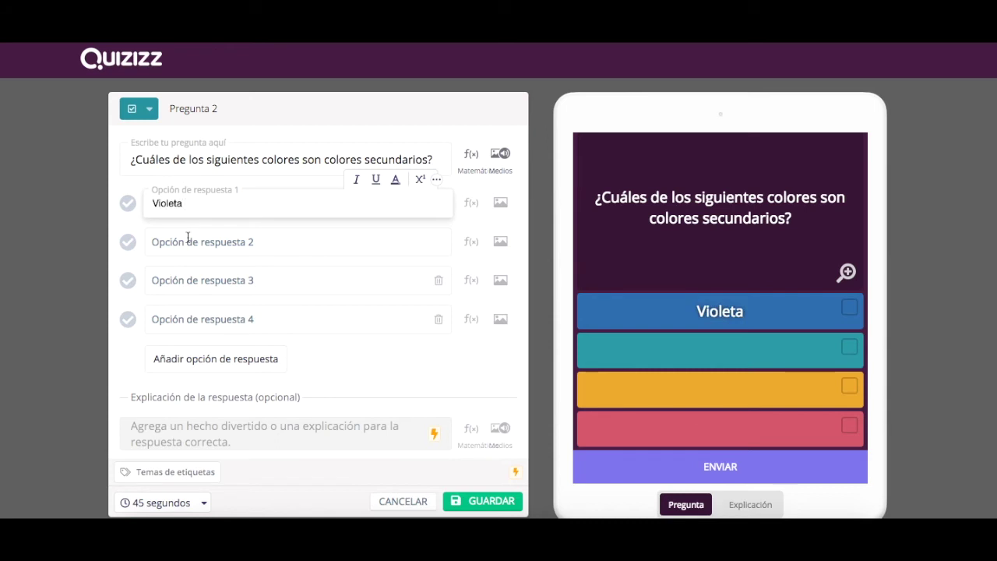
left_click(188, 239)
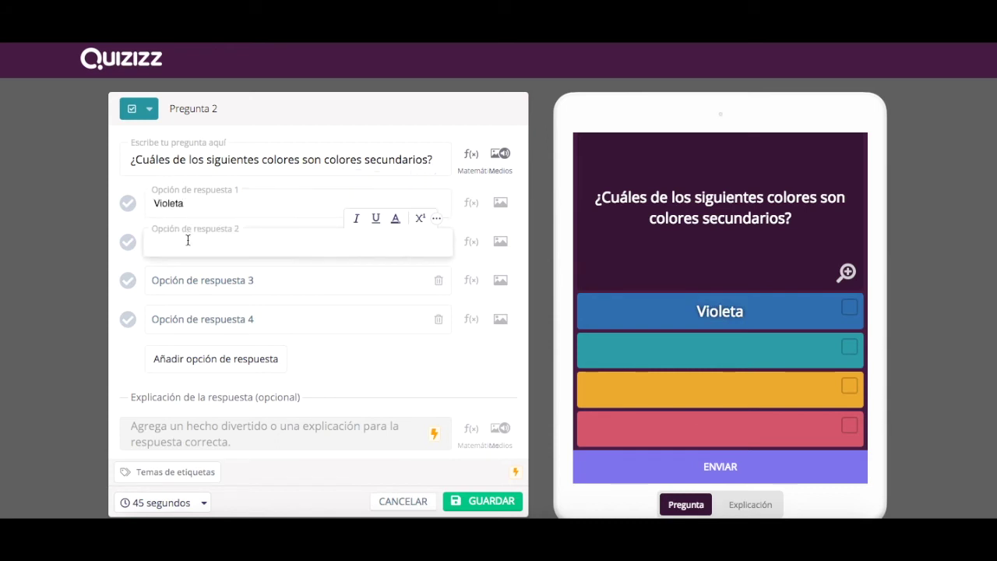
type("magenta")
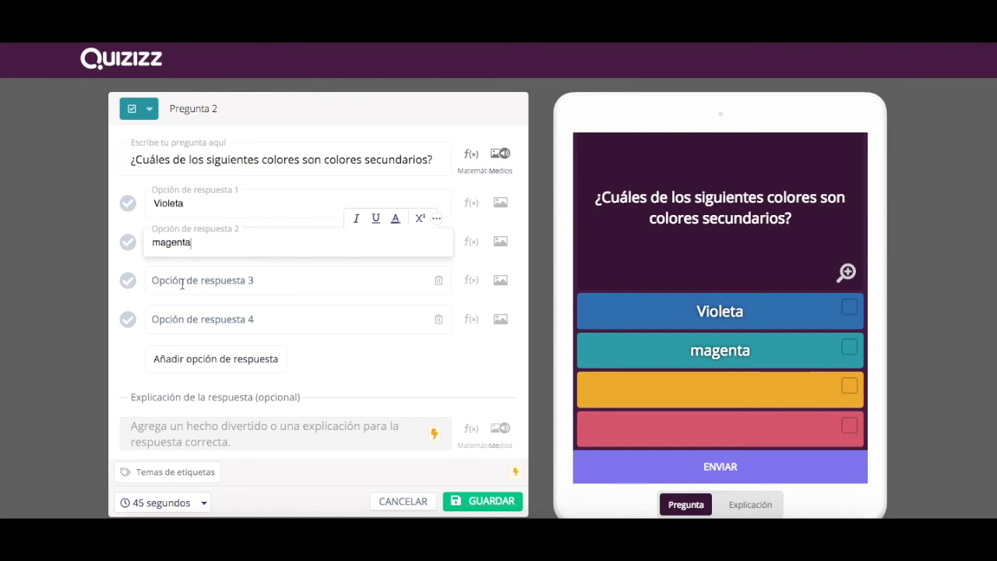
left_click(180, 282)
type("amarillo")
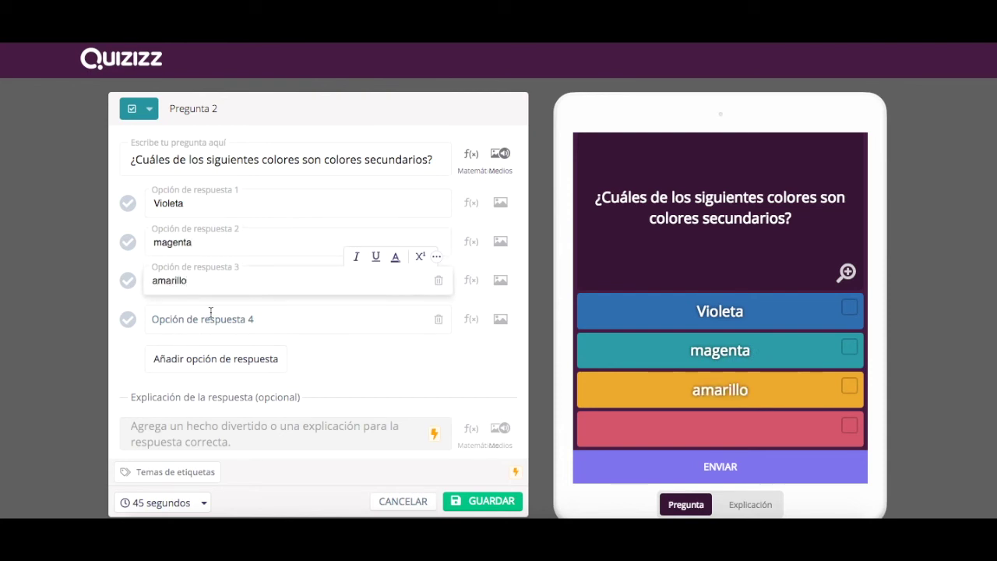
left_click(210, 313)
type("verde")
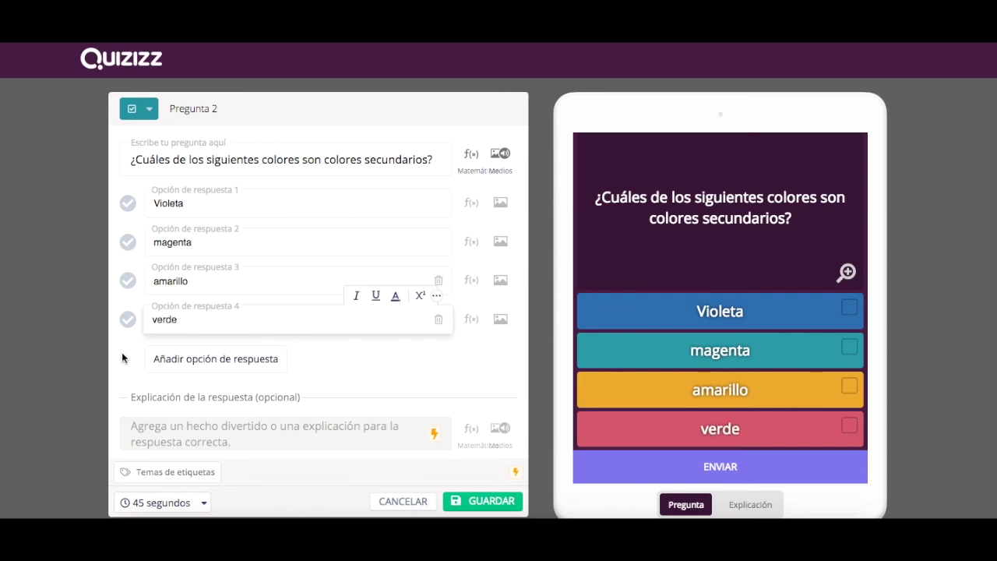
left_click(130, 204)
left_click(129, 321)
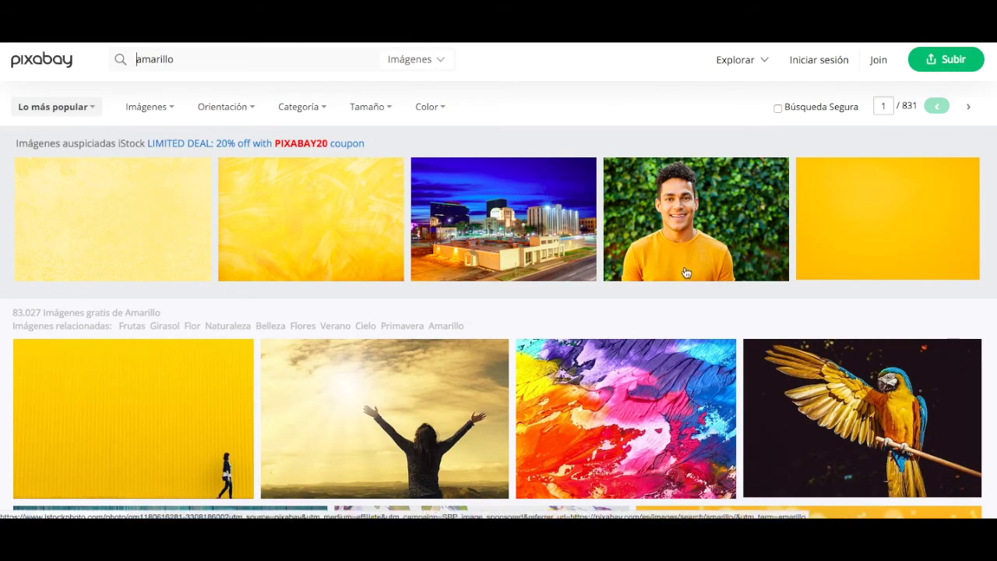
- Copy the image address of the orange bokeh picture from Pixabay's amarillo results
scroll(686, 272, "down", 3)
scroll(686, 272, "down", 3)
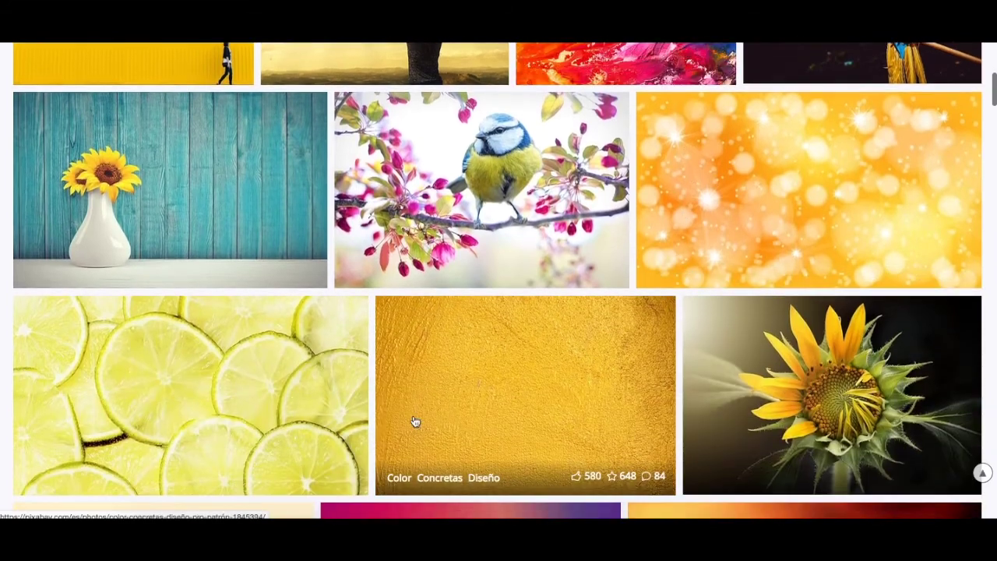
right_click(741, 195)
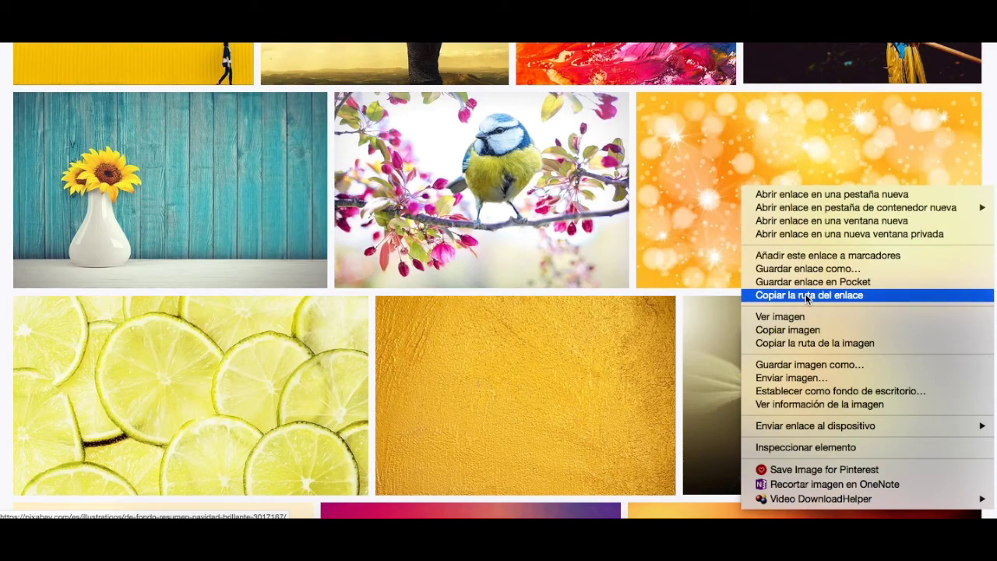
left_click(807, 343)
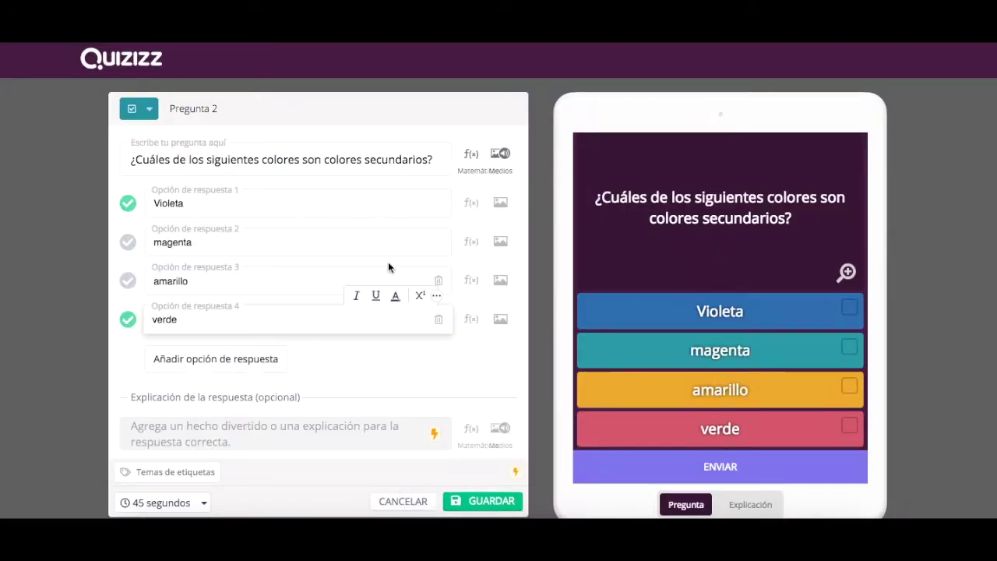
- Replace the third answer with the orange bokeh image via its pasted link, then save question 2
left_click(502, 282)
left_click(534, 243)
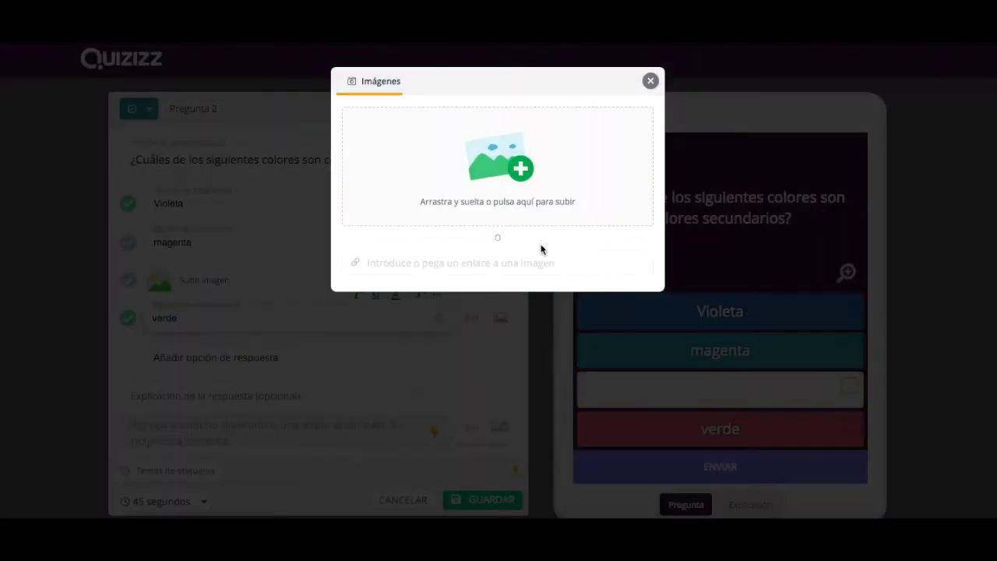
left_click(520, 262)
key("ctrl+v")
left_click(613, 293)
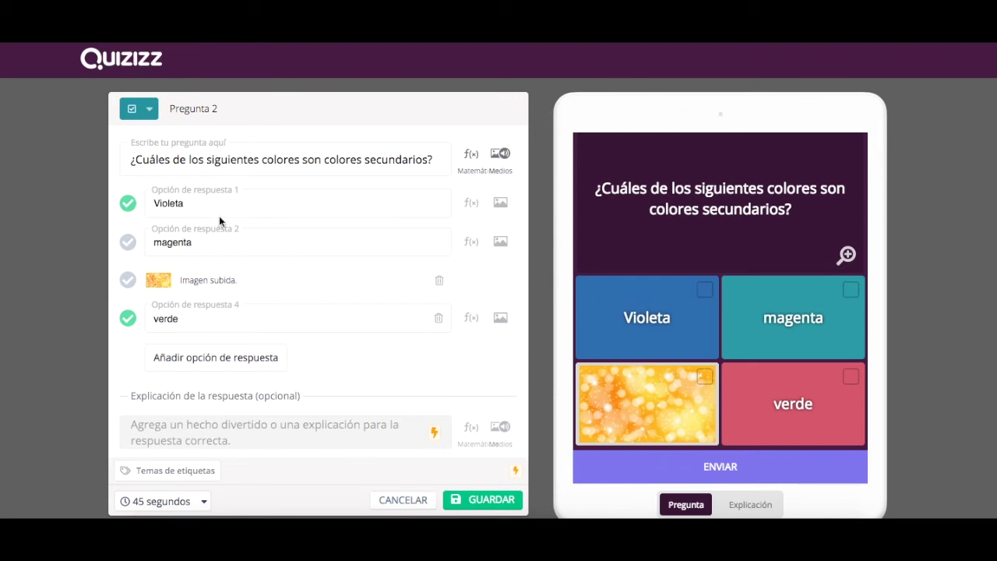
left_click(499, 501)
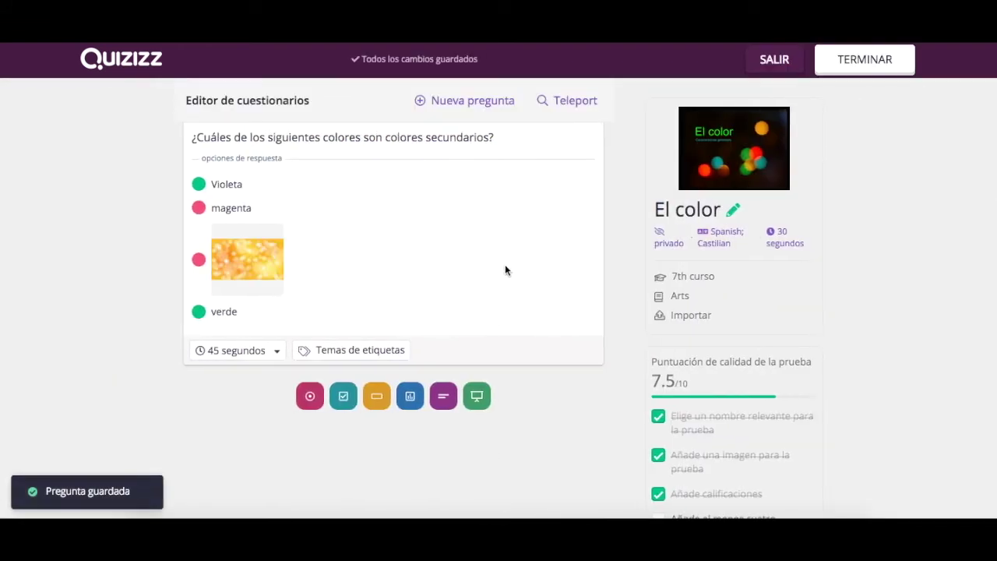
- Scroll through both saved questions, then bring up the new-question type choices
scroll(504, 263, "up", 3)
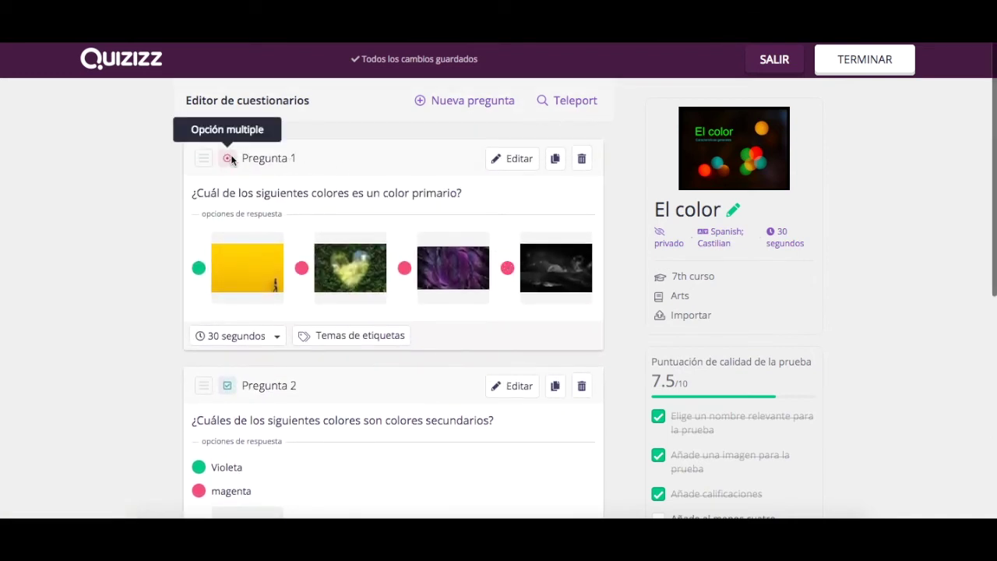
scroll(263, 216, "down", 3)
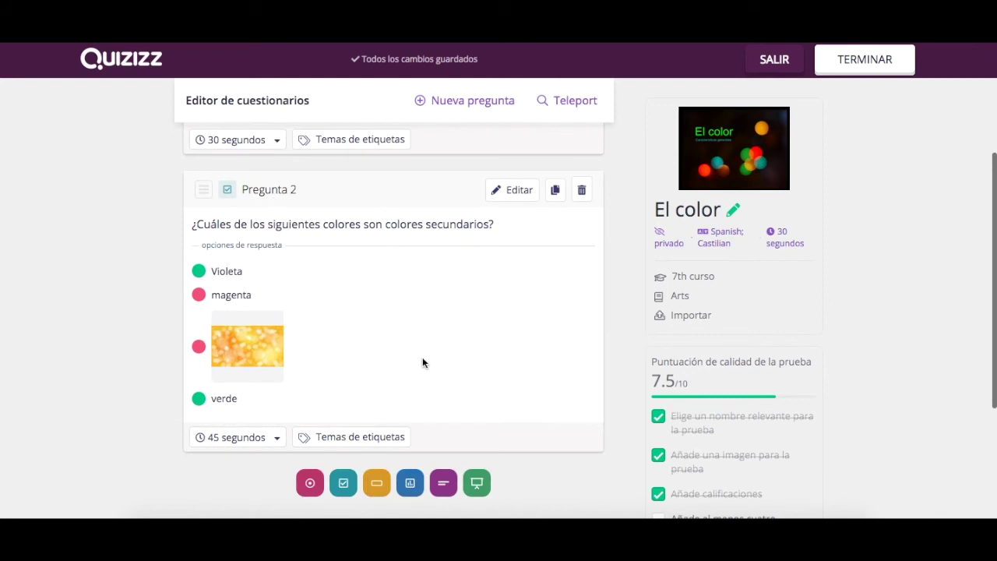
scroll(422, 363, "down", 1)
scroll(422, 362, "up", 4)
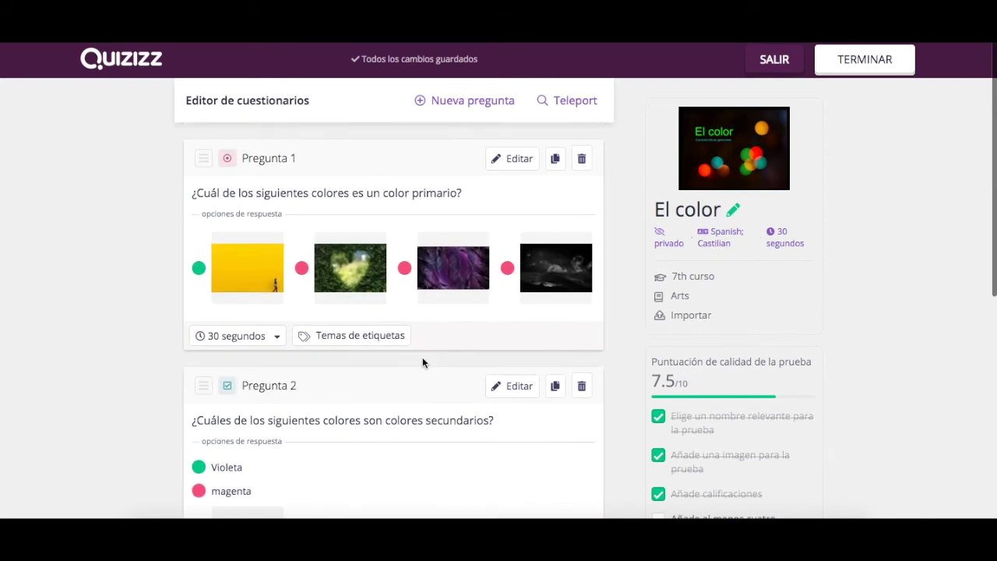
left_click(457, 108)
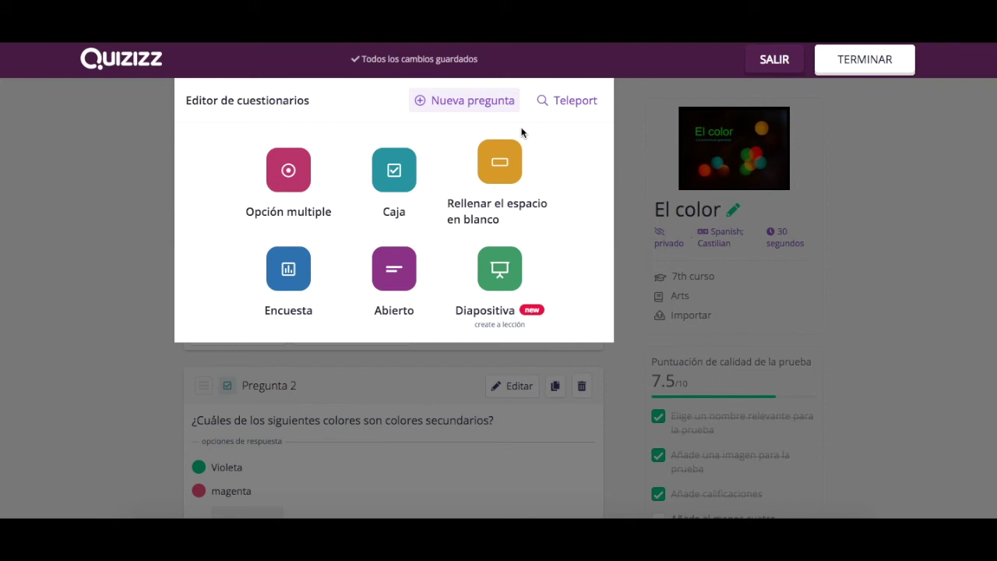
left_click(573, 109)
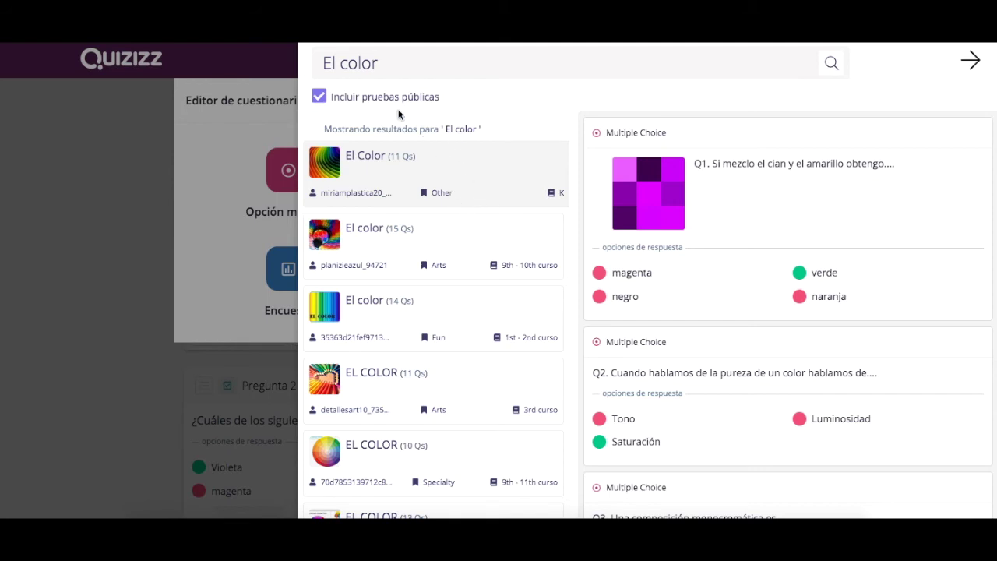
left_click(476, 243)
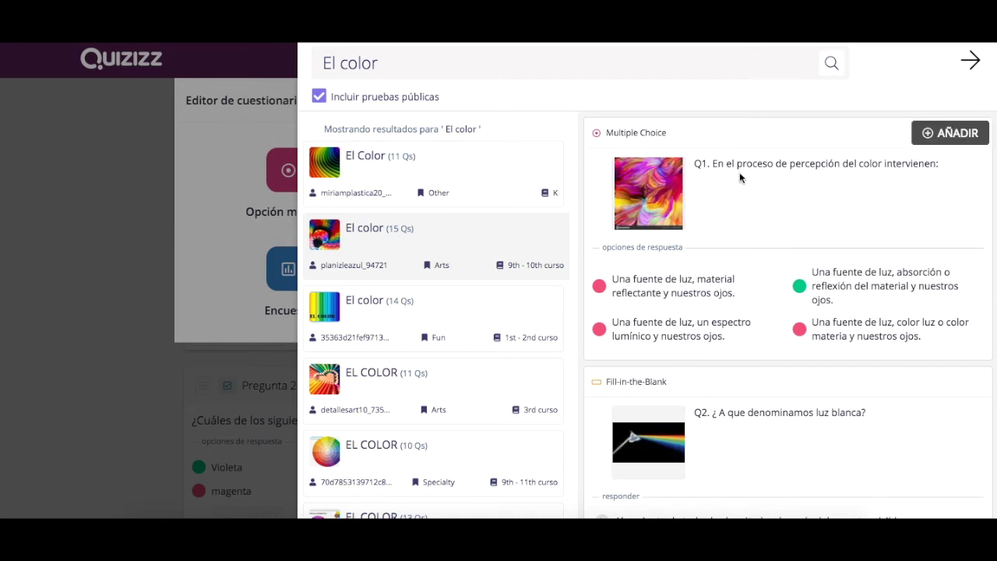
scroll(733, 278, "down", 2)
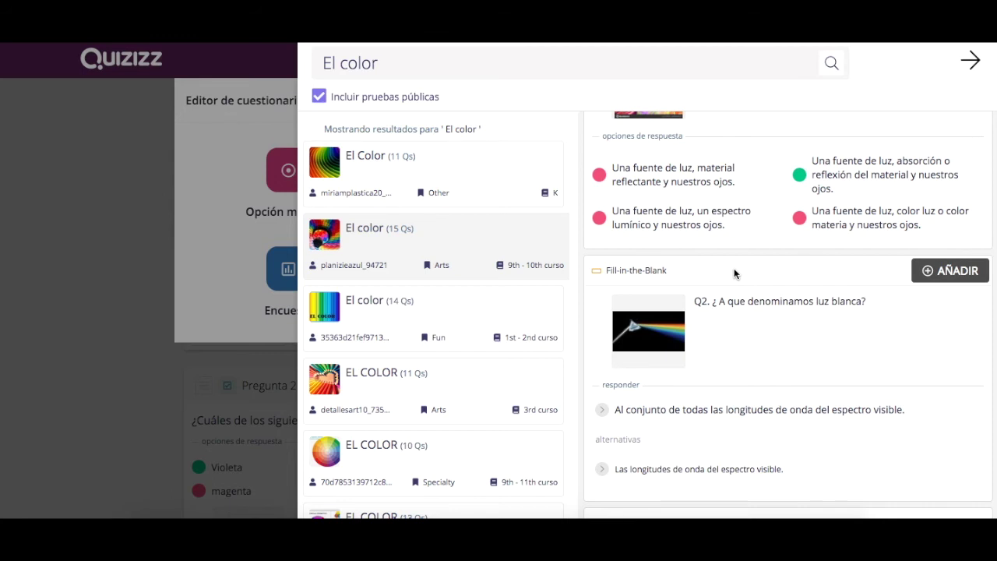
scroll(734, 356, "down", 3)
scroll(735, 357, "down", 4)
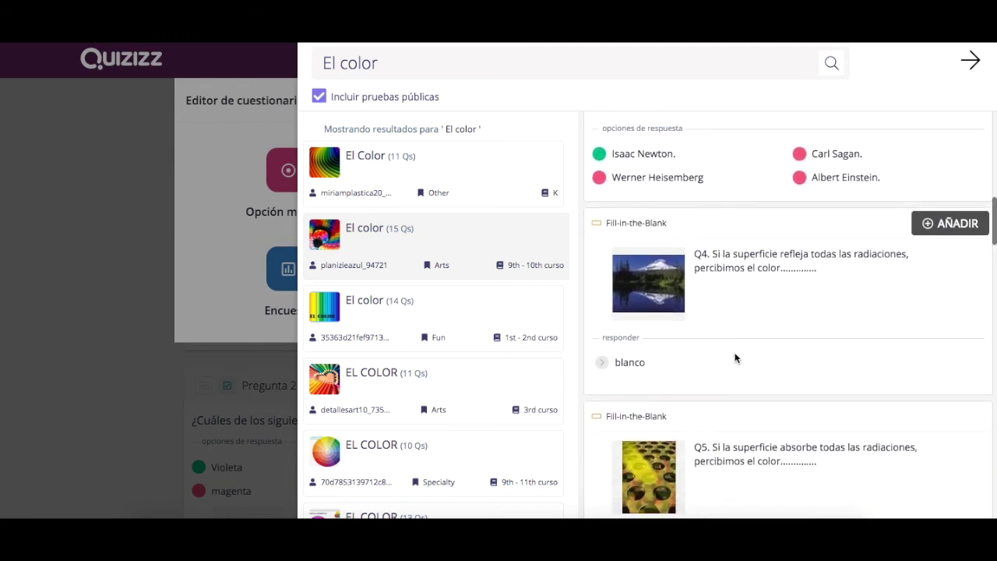
scroll(735, 357, "down", 1)
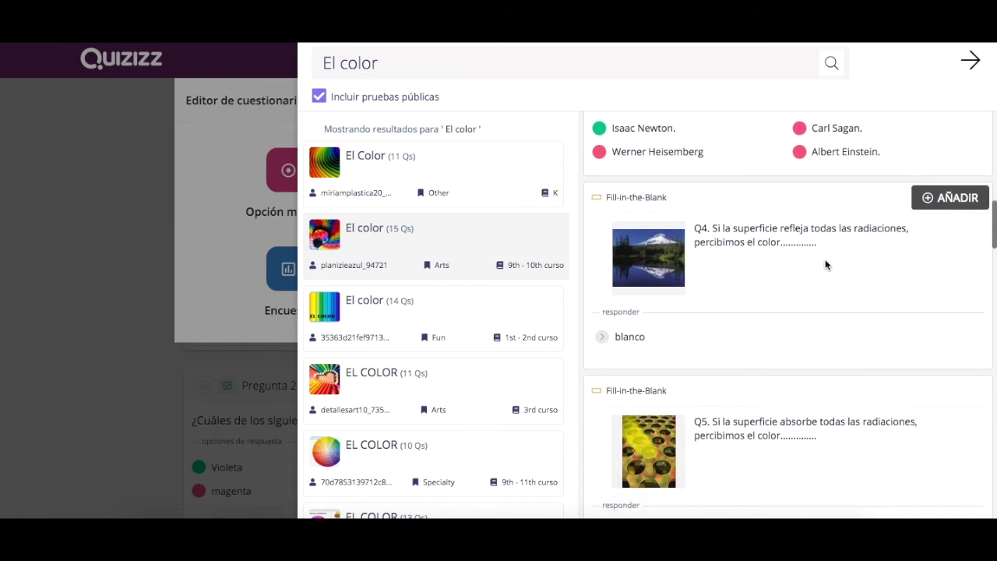
scroll(789, 321, "down", 2)
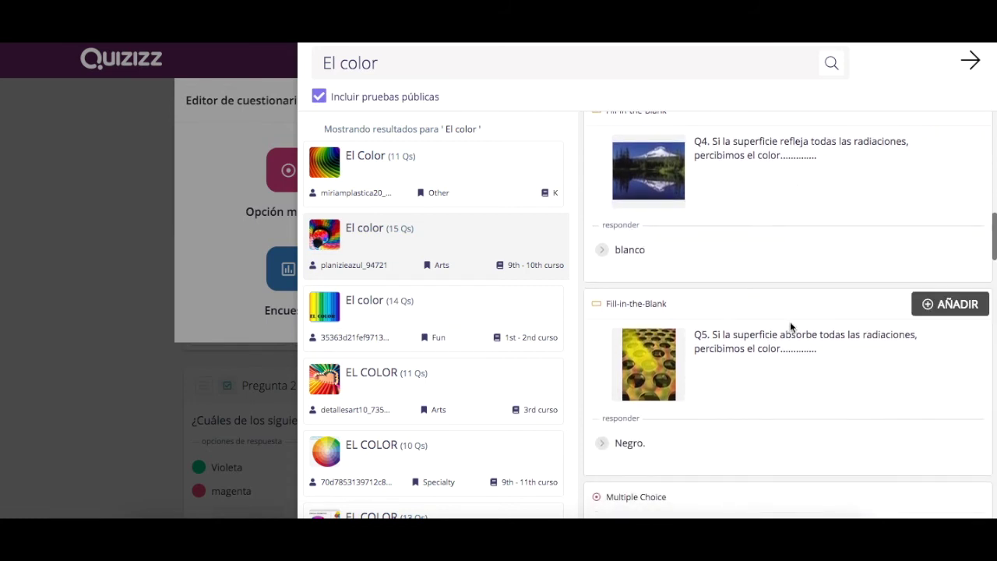
scroll(811, 380, "down", 2)
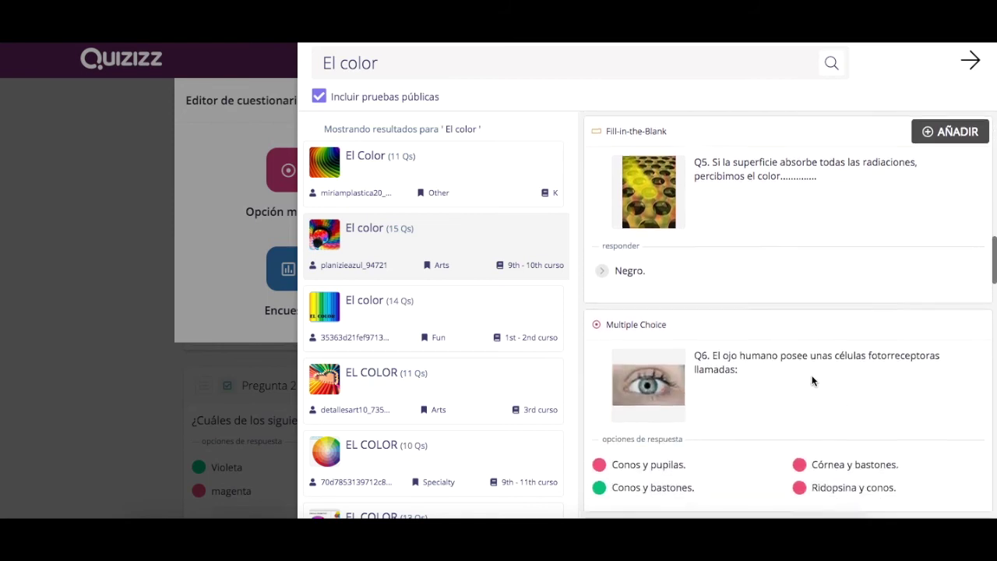
scroll(811, 380, "down", 2)
scroll(812, 380, "down", 2)
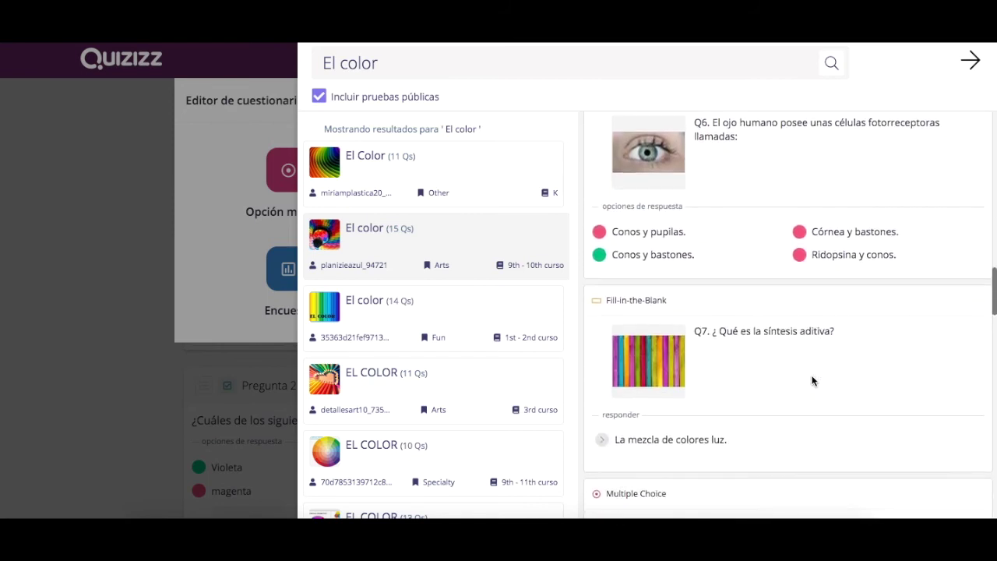
scroll(811, 380, "down", 6)
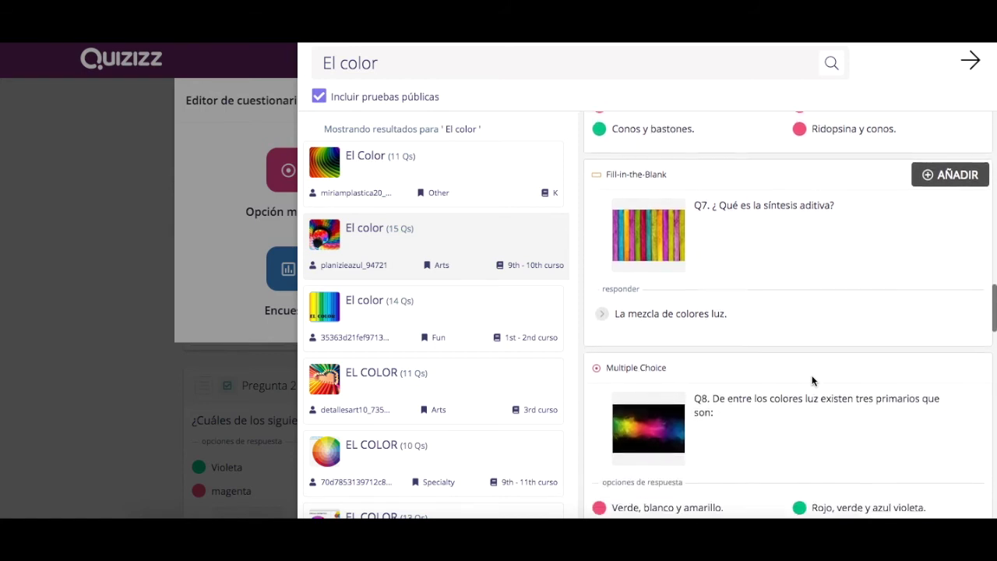
scroll(811, 380, "down", 4)
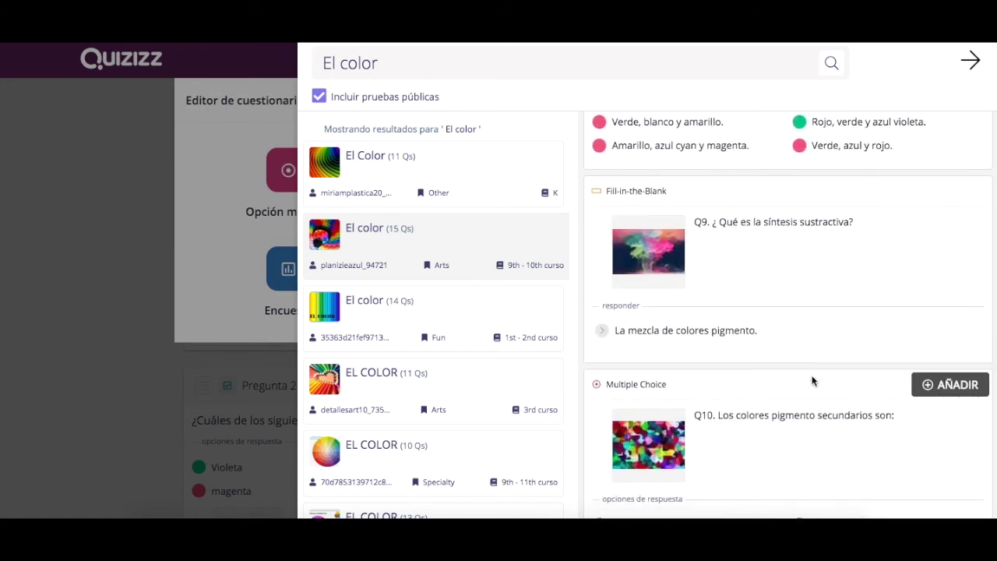
scroll(811, 380, "up", 15)
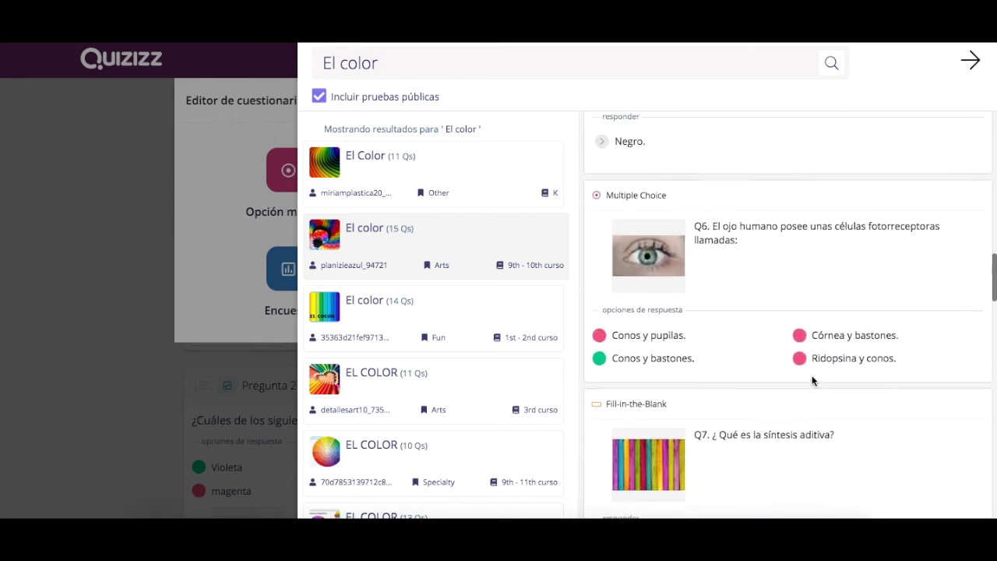
scroll(811, 380, "up", 6)
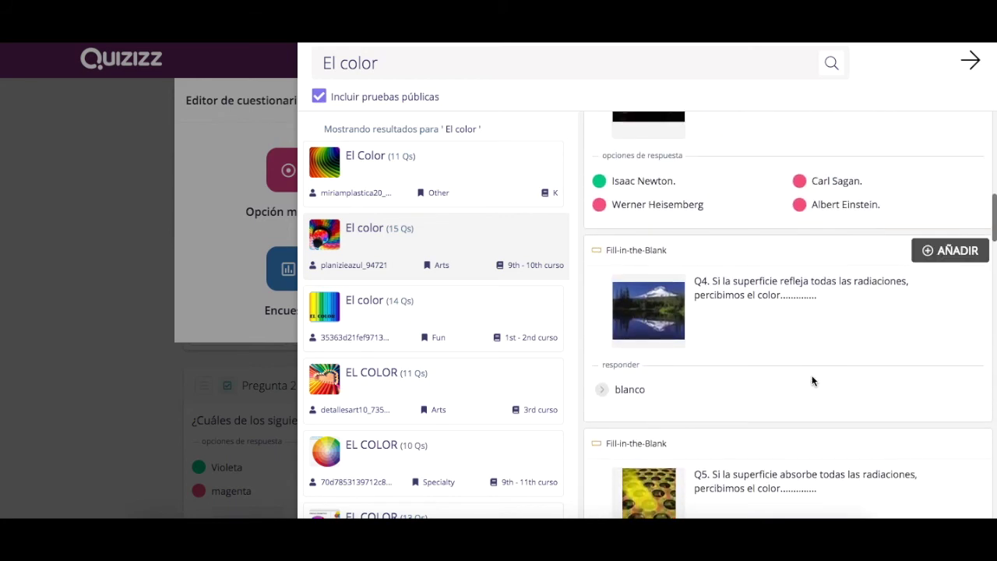
scroll(812, 380, "up", 5)
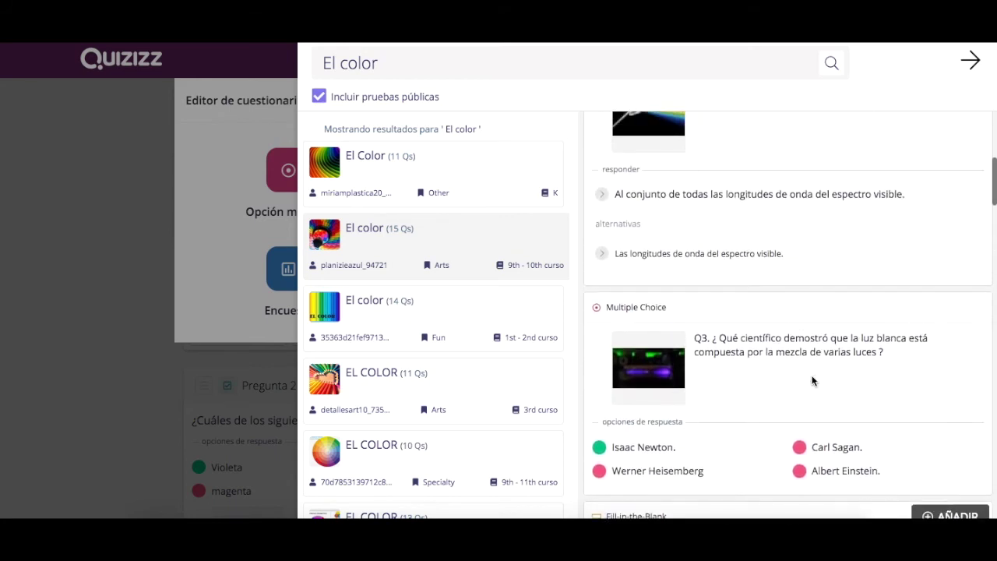
scroll(791, 390, "up", 1)
scroll(791, 390, "down", 1)
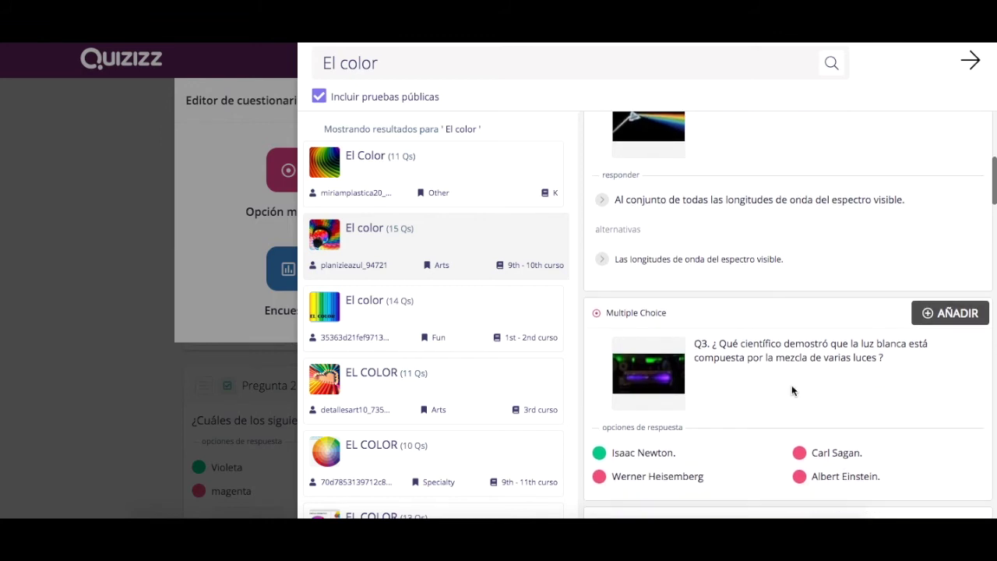
scroll(791, 385, "up", 3)
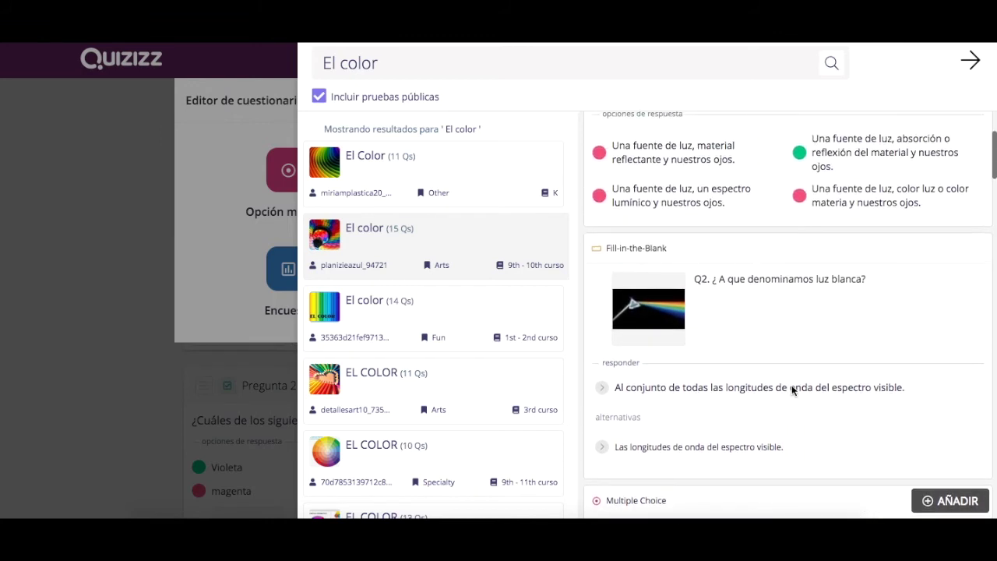
scroll(771, 323, "down", 1)
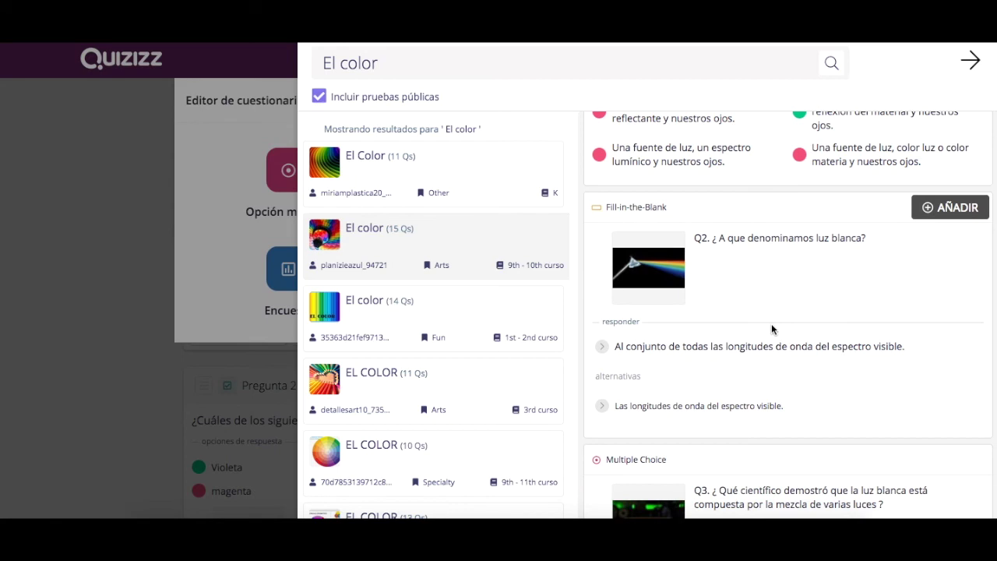
scroll(771, 327, "up", 3)
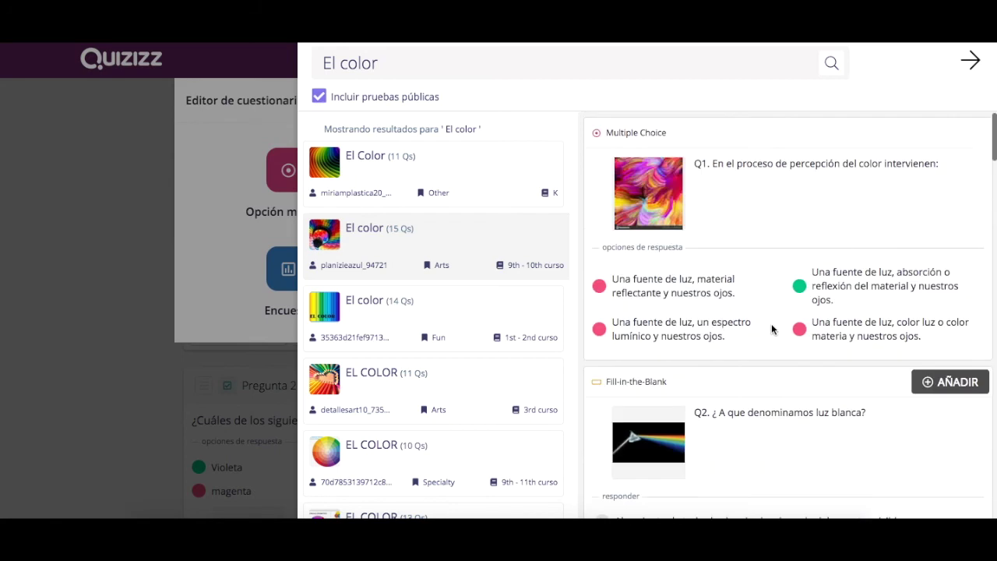
scroll(771, 327, "down", 3)
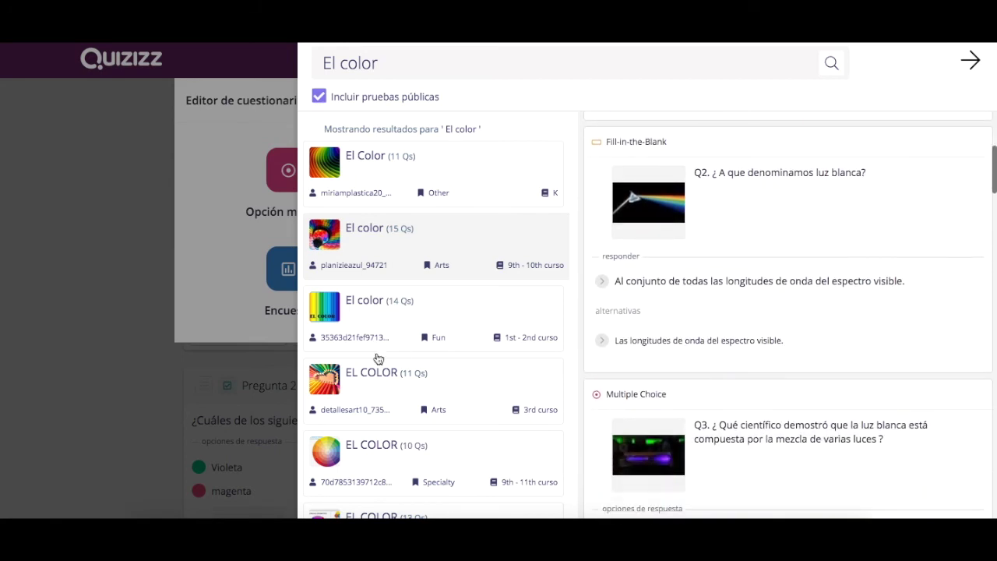
left_click(363, 325)
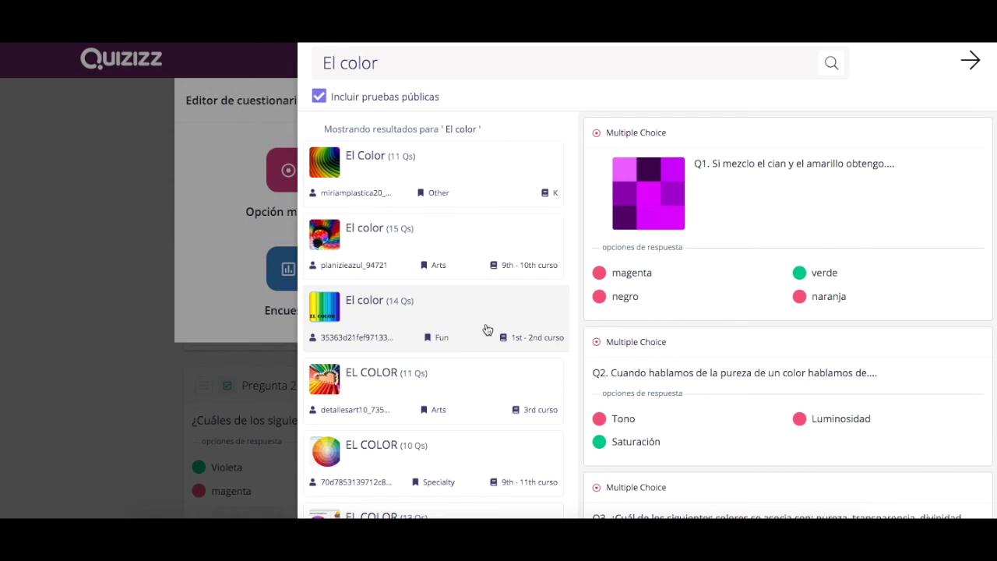
left_click(428, 383)
scroll(732, 347, "down", 6)
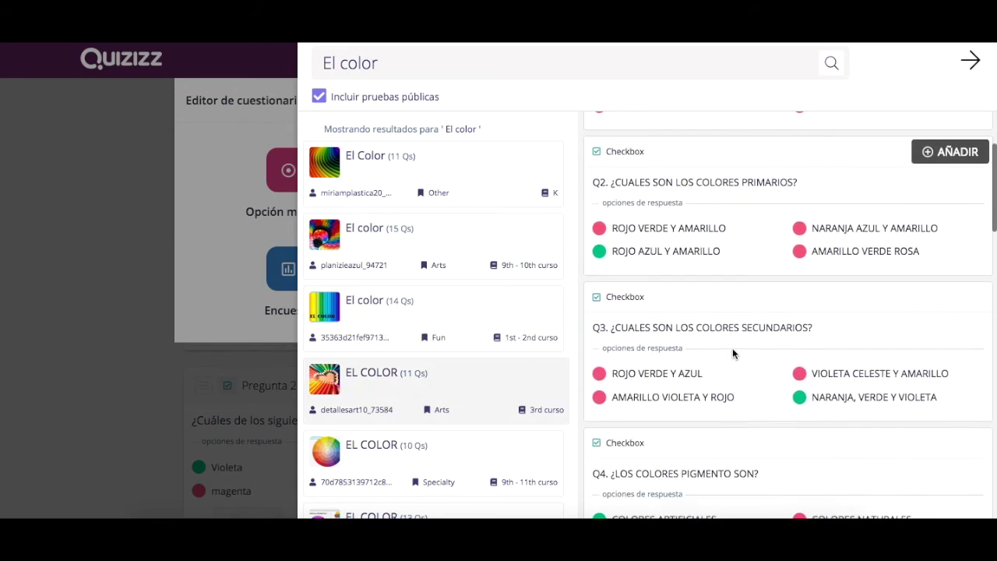
scroll(732, 353, "down", 7)
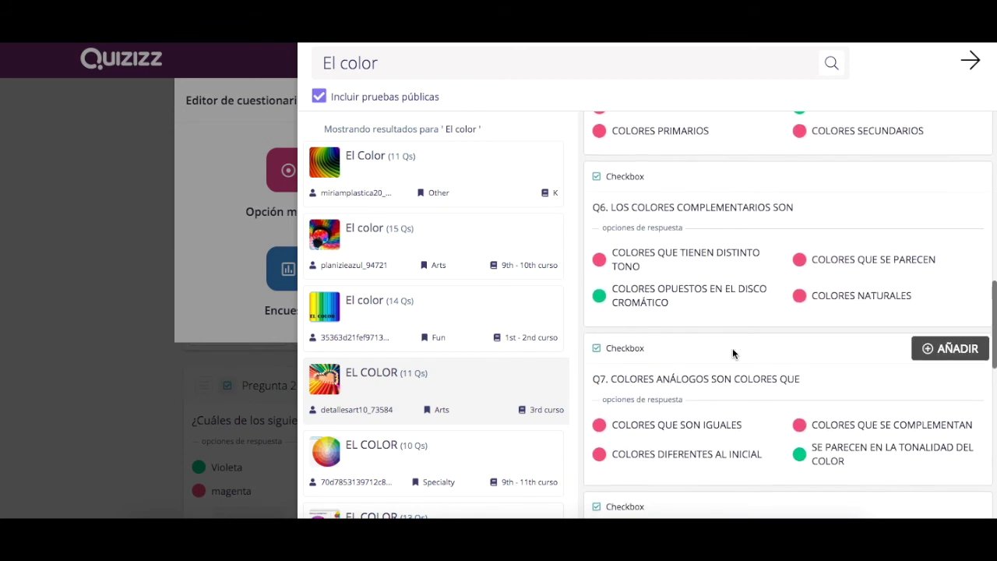
left_click(363, 459)
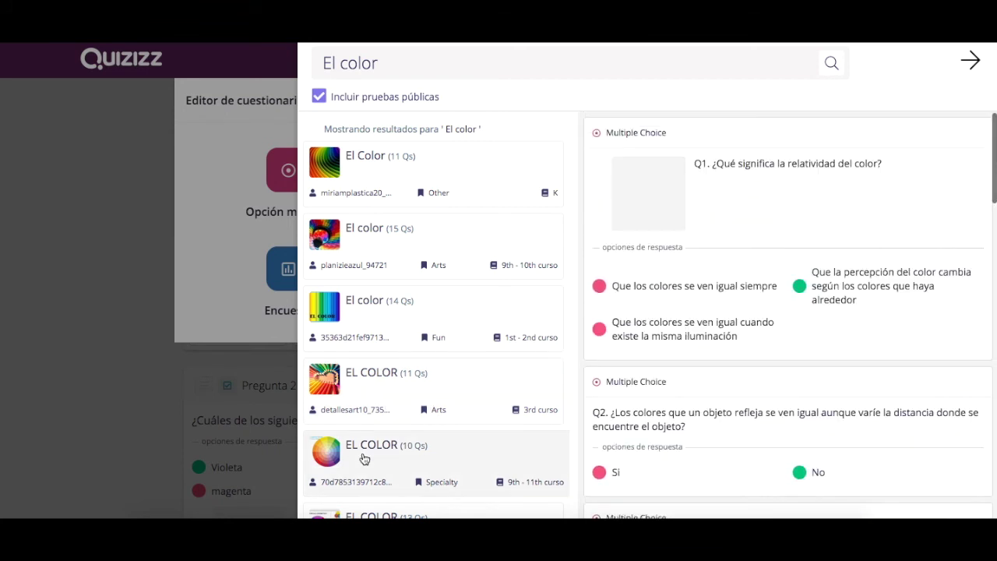
scroll(701, 269, "down", 10)
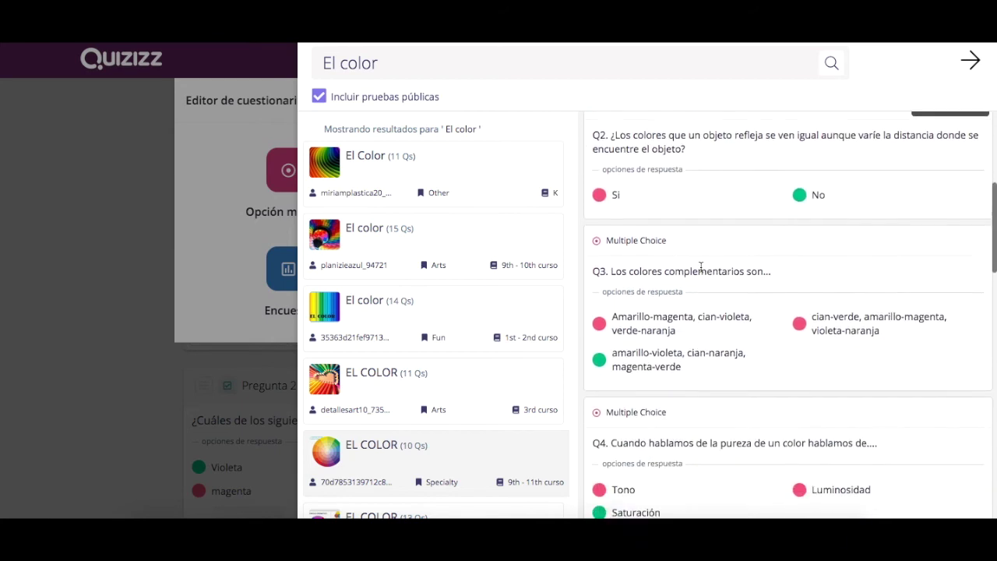
scroll(701, 267, "down", 2)
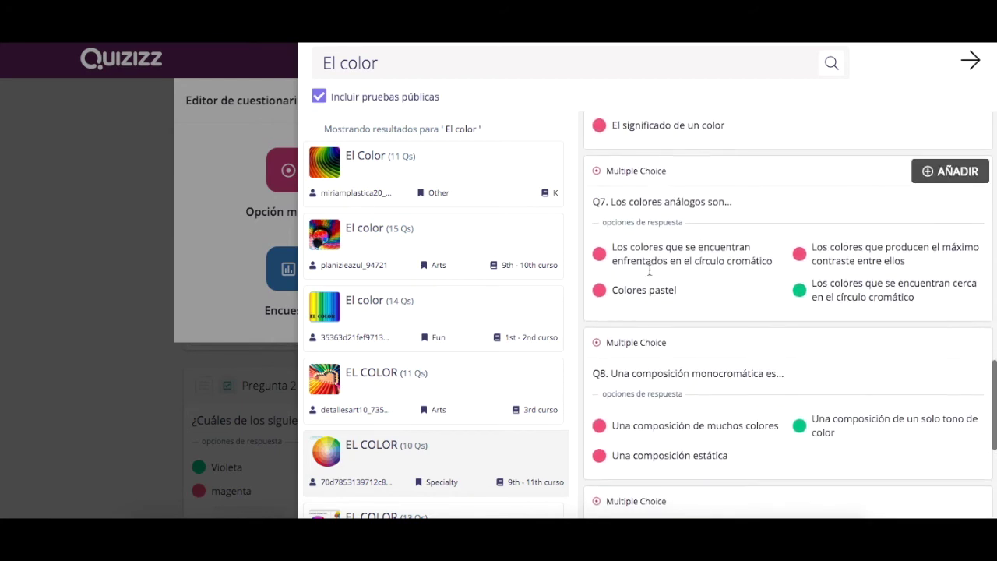
scroll(441, 445, "down", 5)
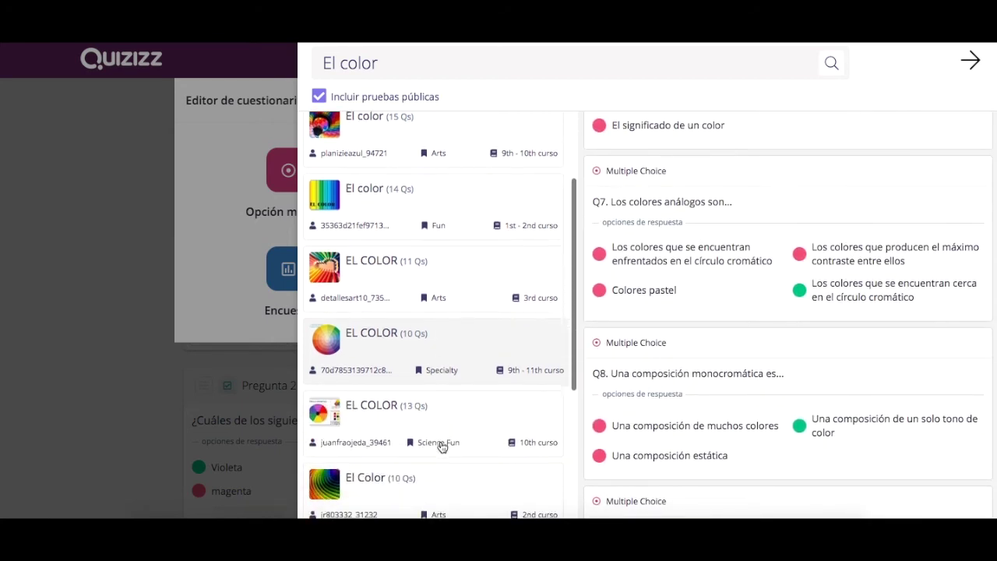
left_click(373, 350)
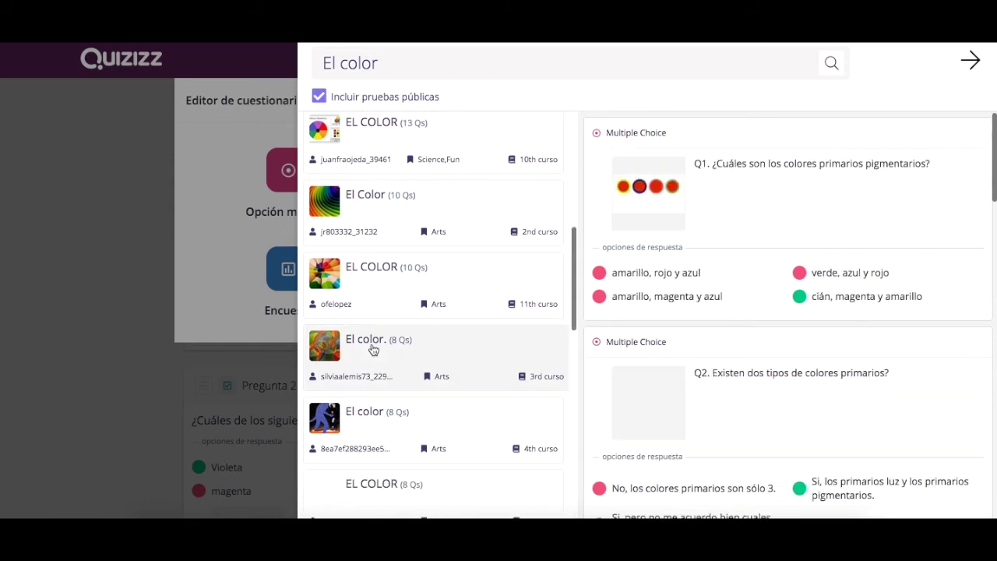
scroll(773, 304, "down", 8)
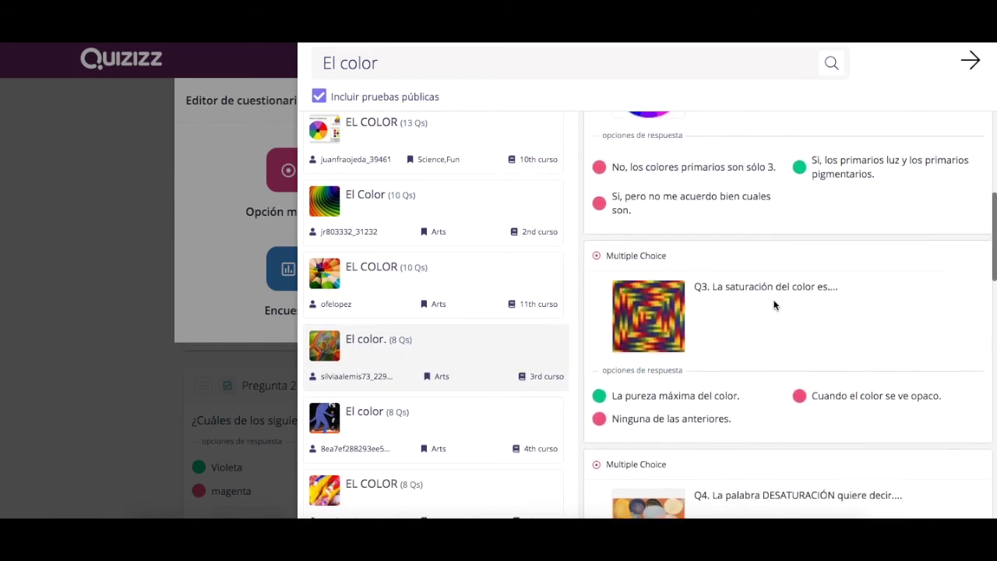
scroll(773, 306, "down", 3)
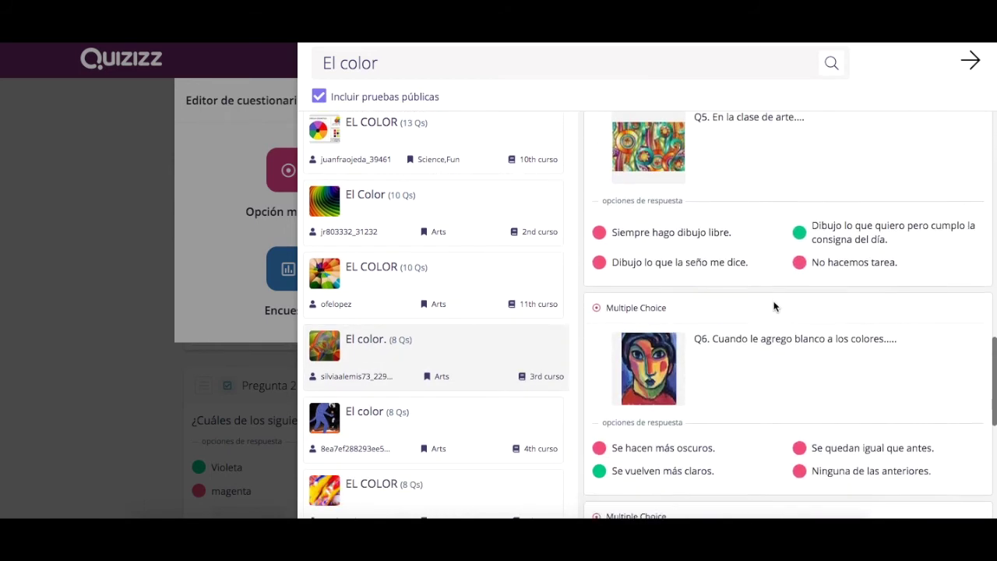
scroll(416, 313, "up", 10)
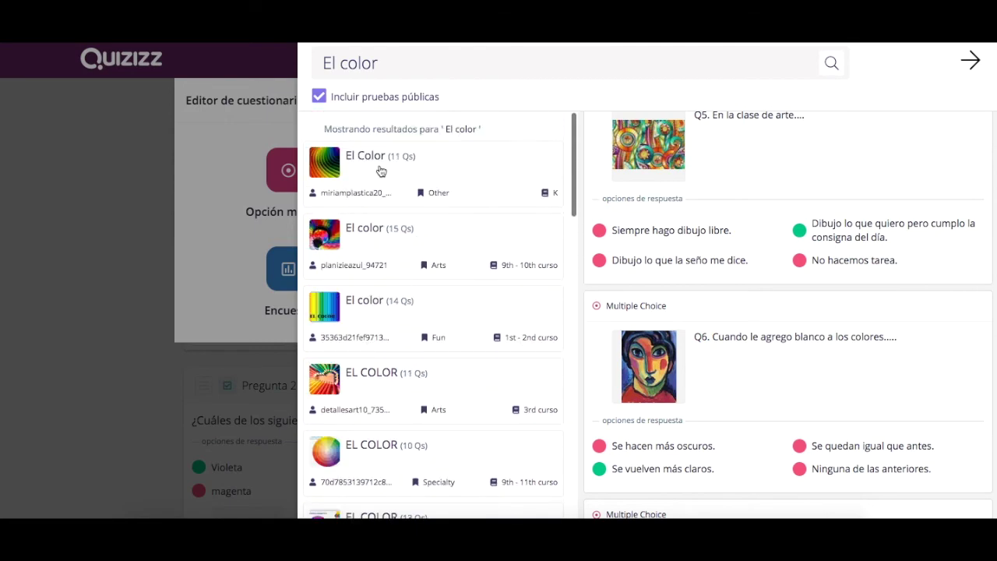
left_click(381, 159)
scroll(773, 266, "down", 3)
scroll(773, 265, "down", 6)
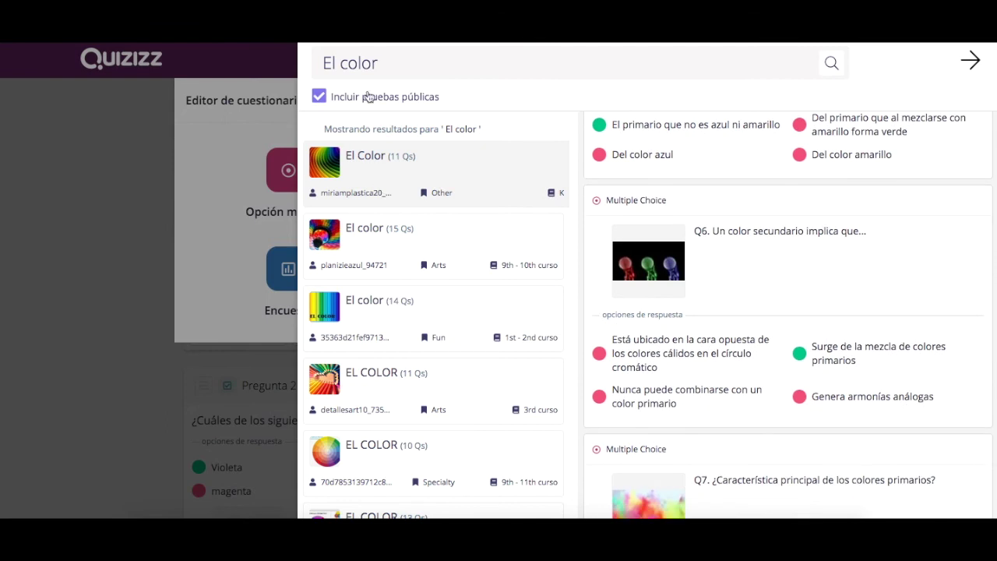
left_click(387, 257)
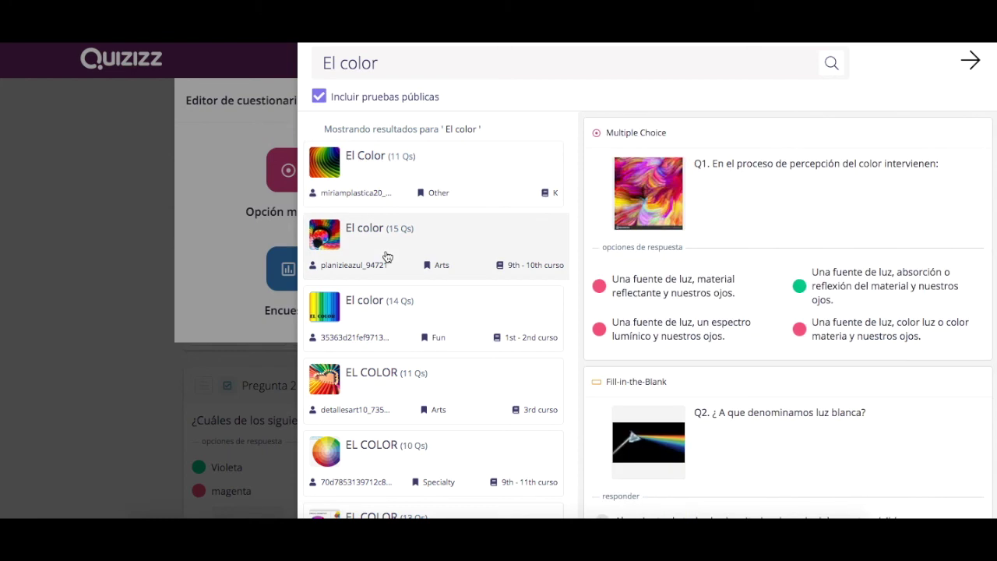
- Add the public quiz's white-light fill-in-the-blank question as question 3 via Teleport
mouse_move(749, 275)
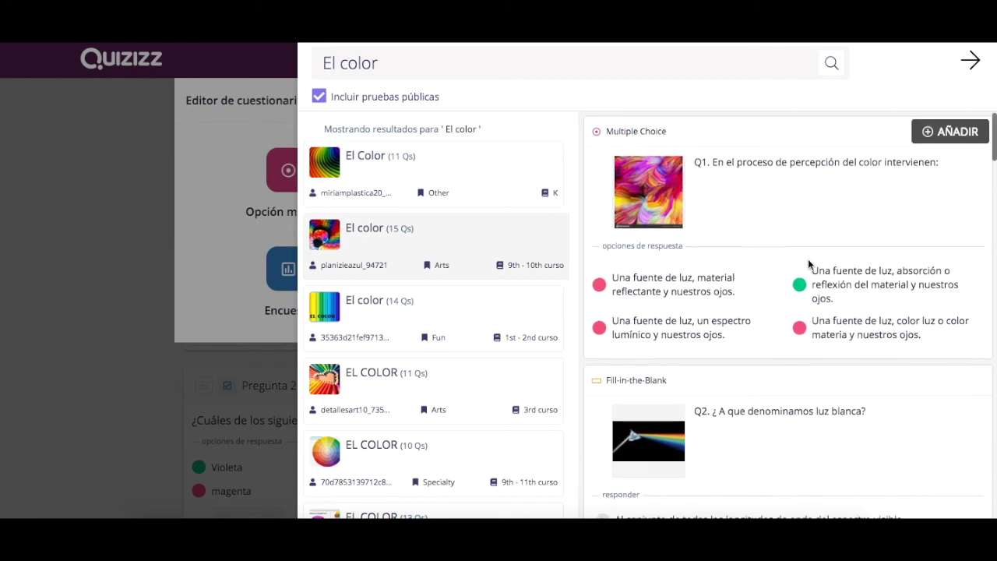
scroll(807, 258, "down", 3)
mouse_move(808, 258)
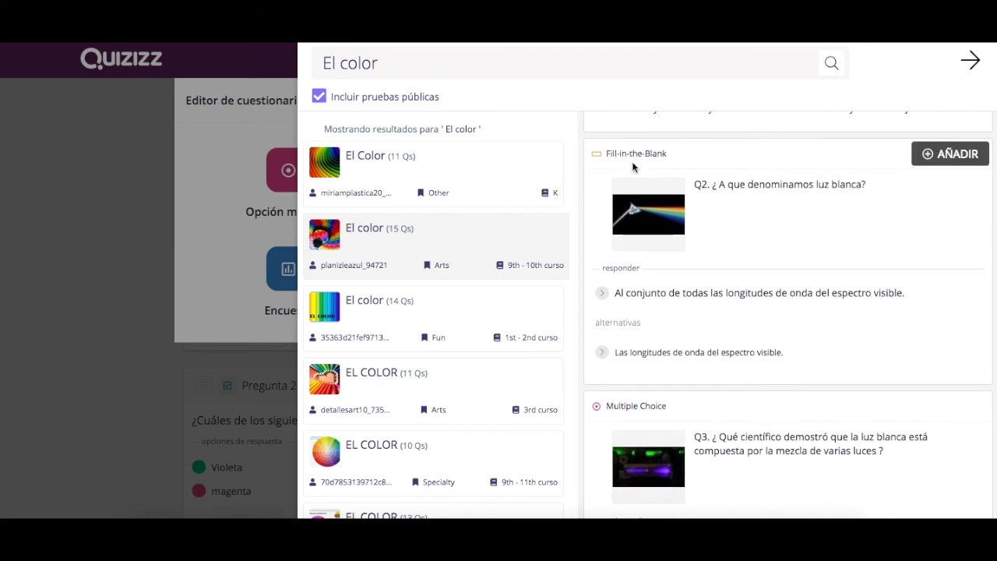
left_click(948, 159)
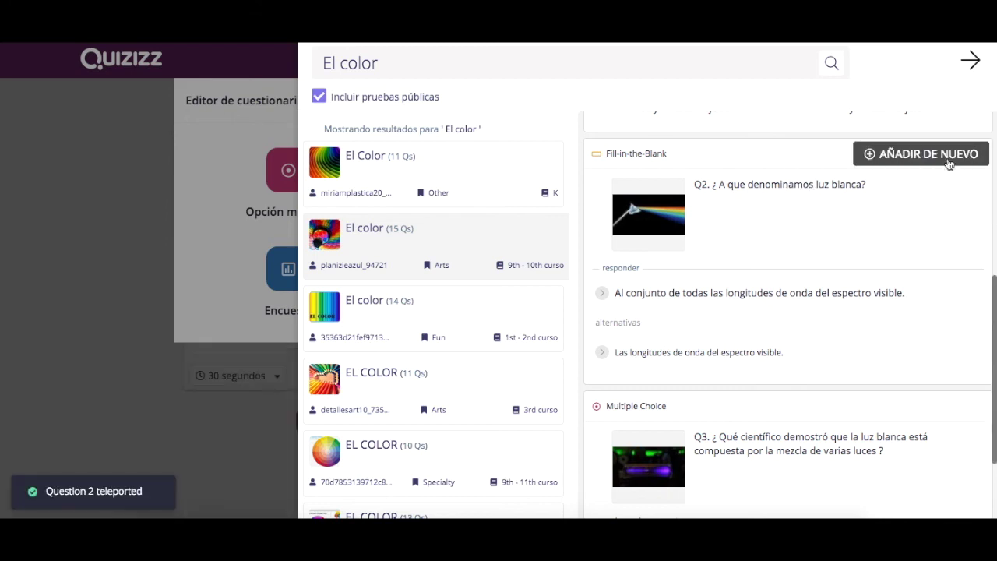
left_click(134, 187)
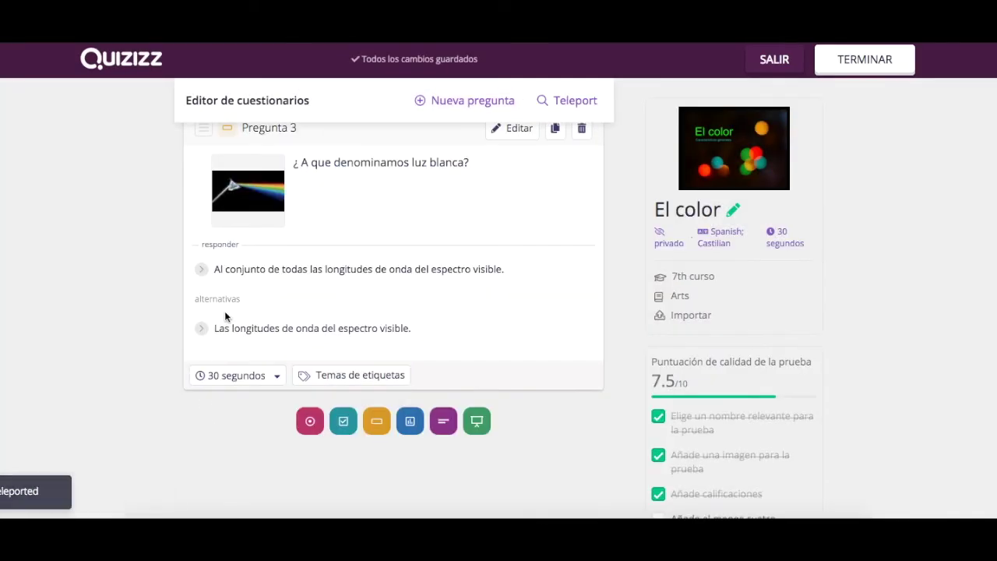
- Finish editing and save the El color quiz to the library
scroll(344, 301, "up", 1)
scroll(344, 300, "up", 5)
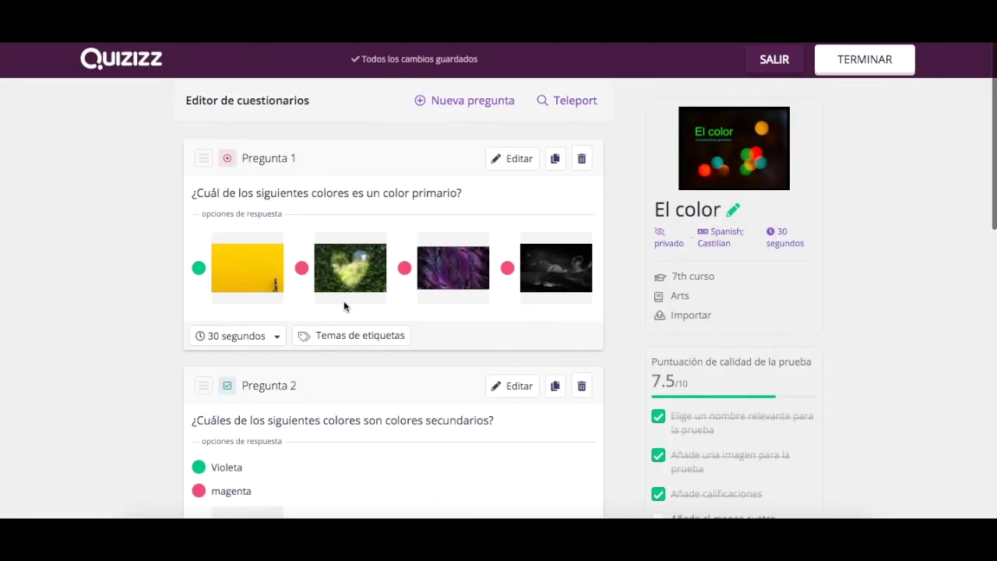
left_click(458, 107)
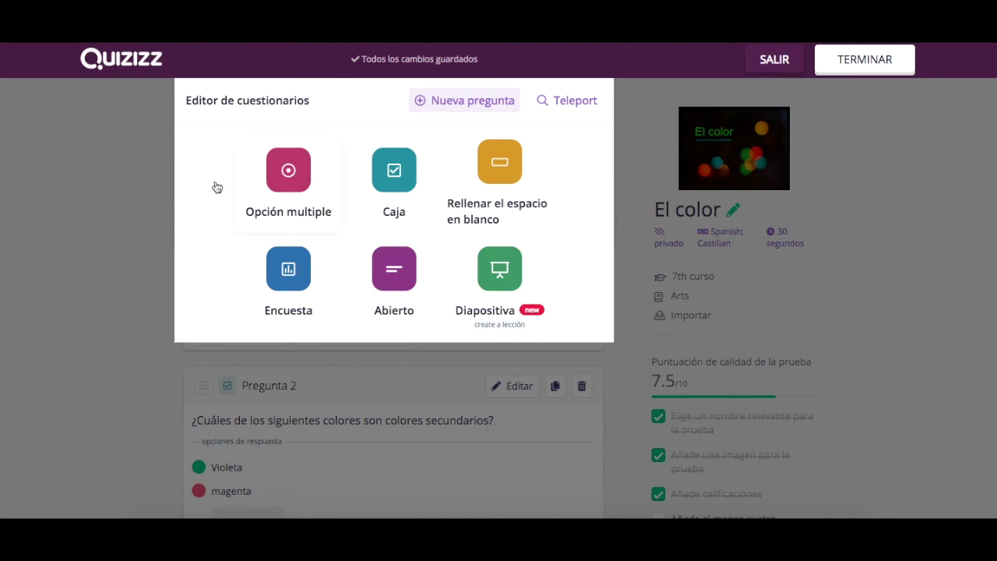
left_click(109, 216)
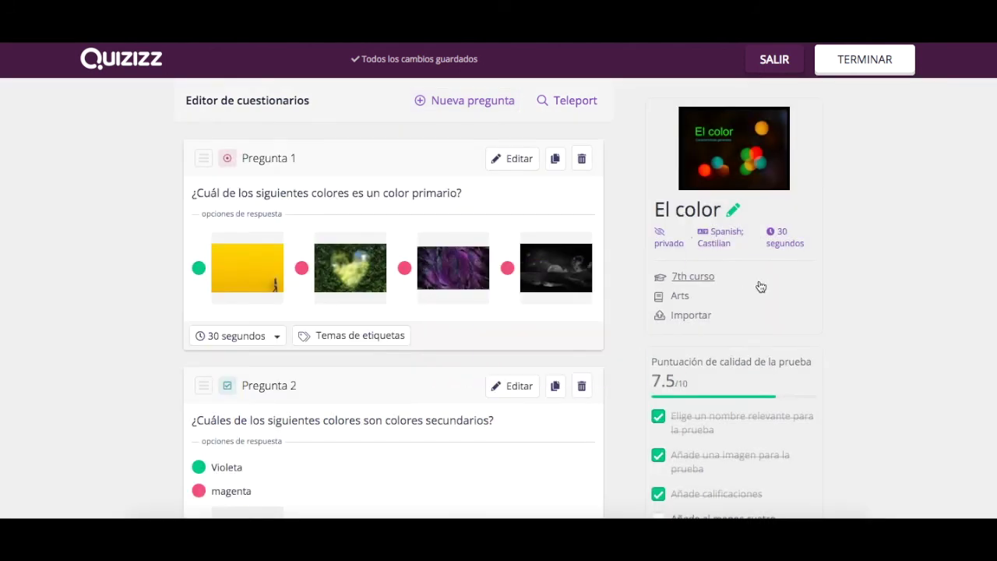
left_click(837, 62)
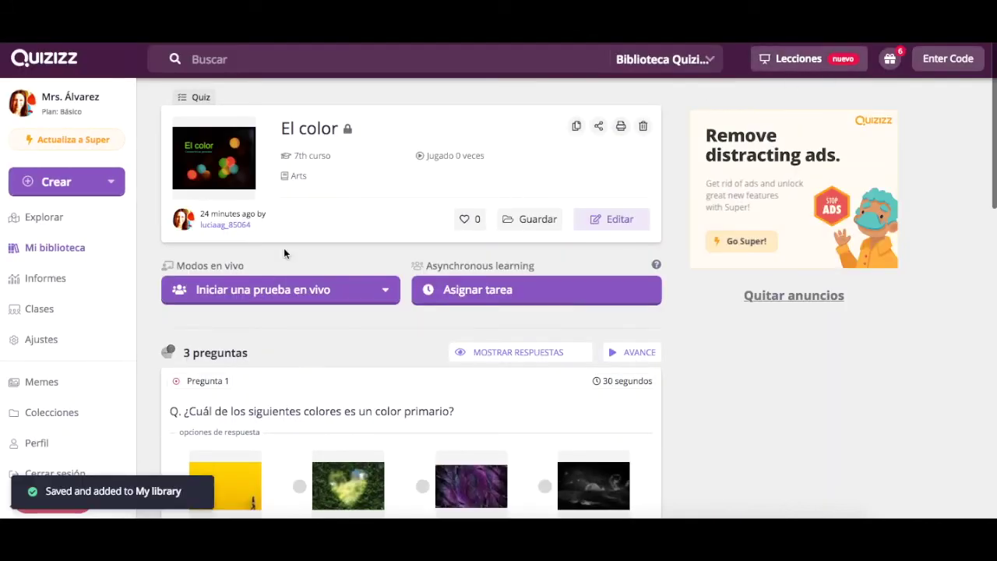
- Expand the 'Iniciar una prueba en vivo' menu to reveal the Clásico and A ritmo de instructor modes
scroll(348, 339, "down", 5)
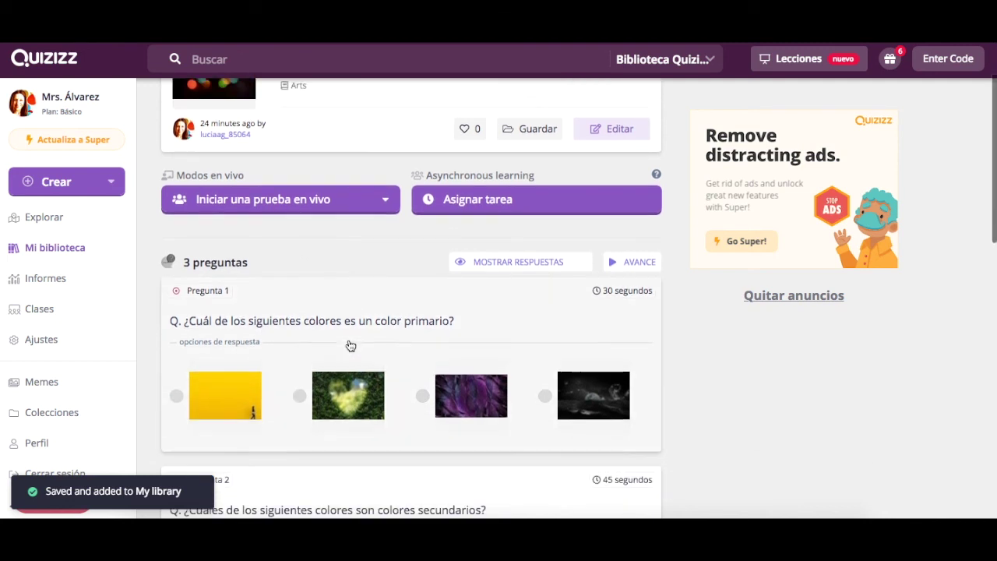
scroll(351, 345, "up", 5)
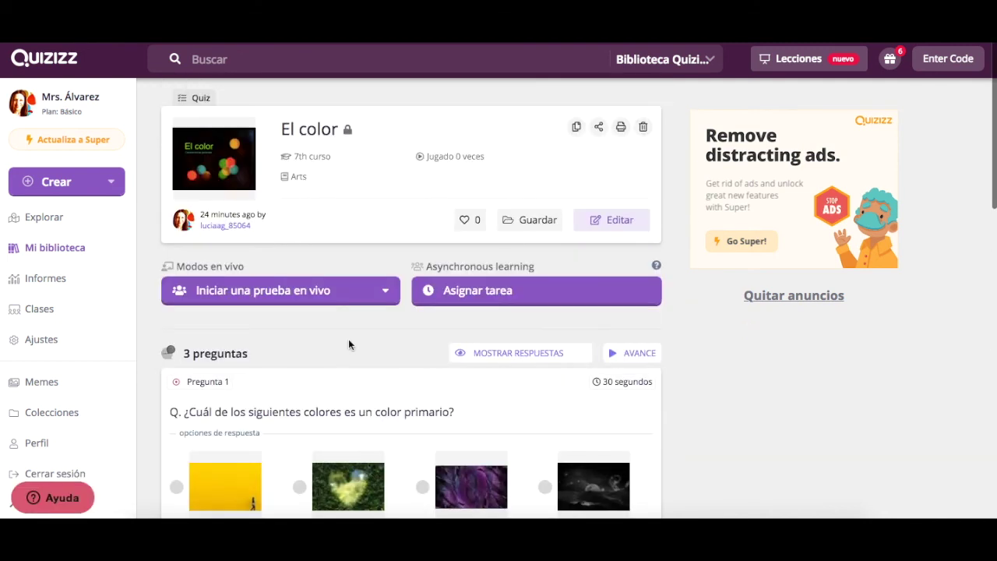
left_click(301, 292)
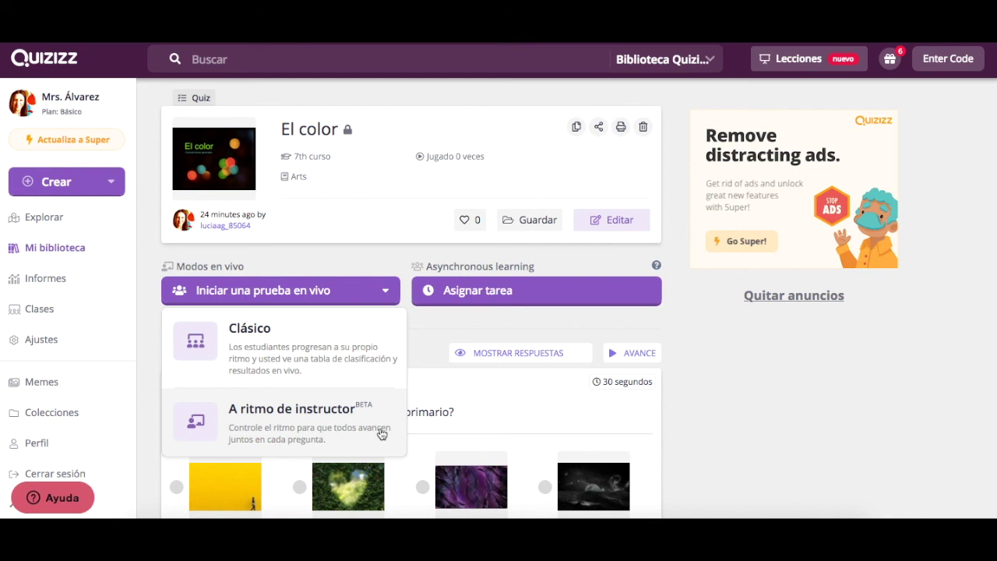
- Start the El color homework assignment, try class EPVA 1º ESO, and cancel since it has no students
left_click(504, 293)
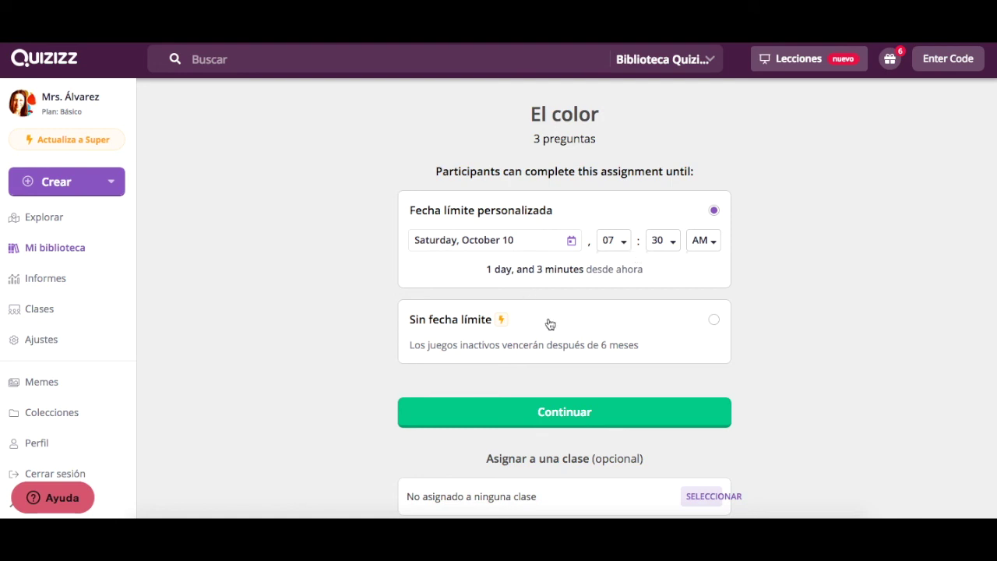
scroll(580, 383, "down", 2)
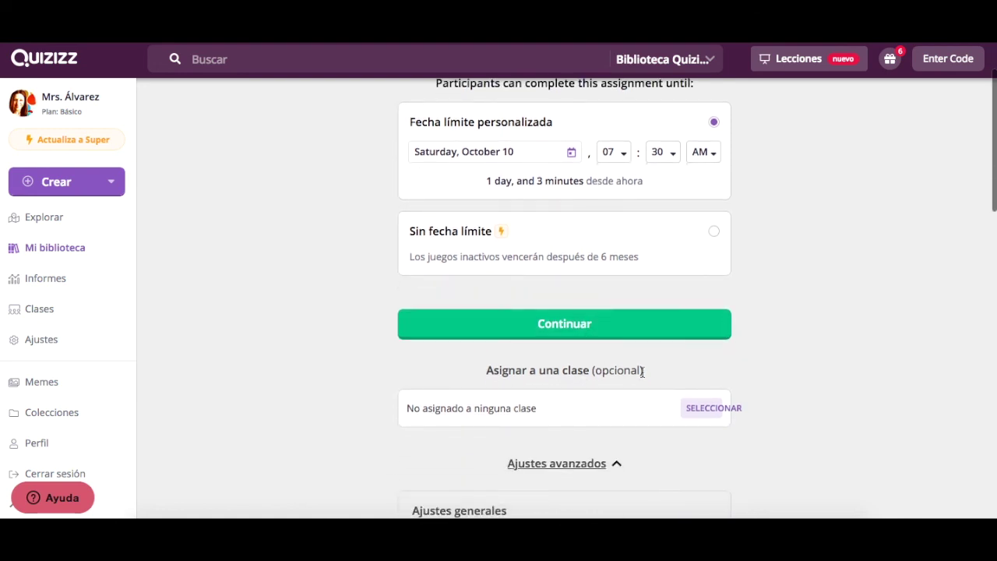
left_click(713, 410)
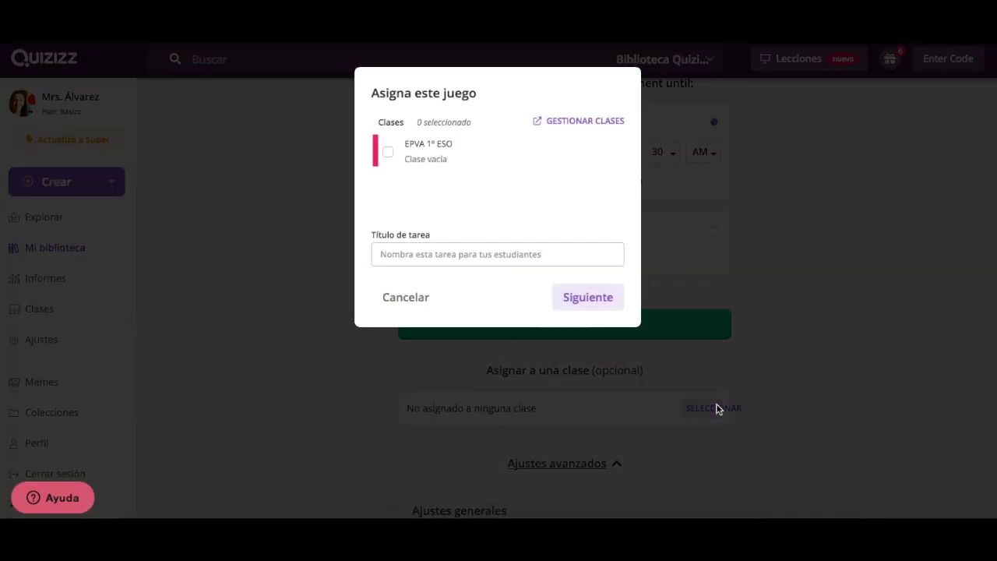
left_click(424, 166)
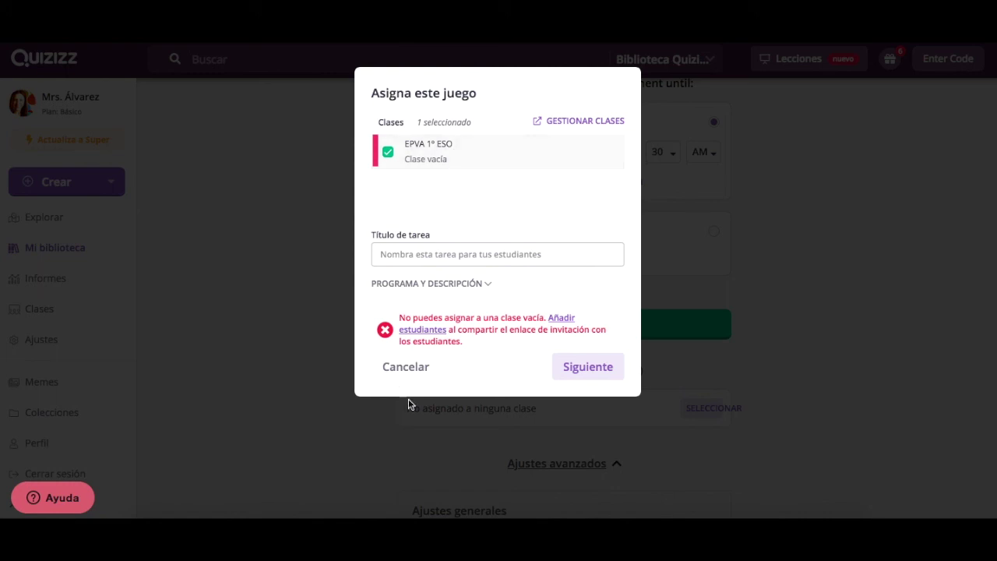
left_click(404, 367)
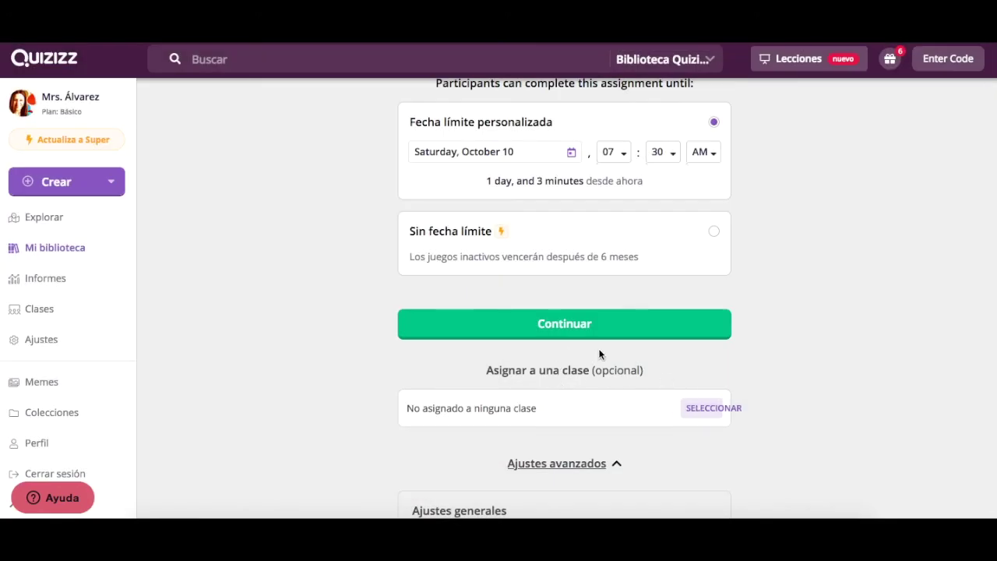
- Switch on the Tiempo per-question countdown toggle in the El color homework's activity settings
scroll(682, 420, "down", 5)
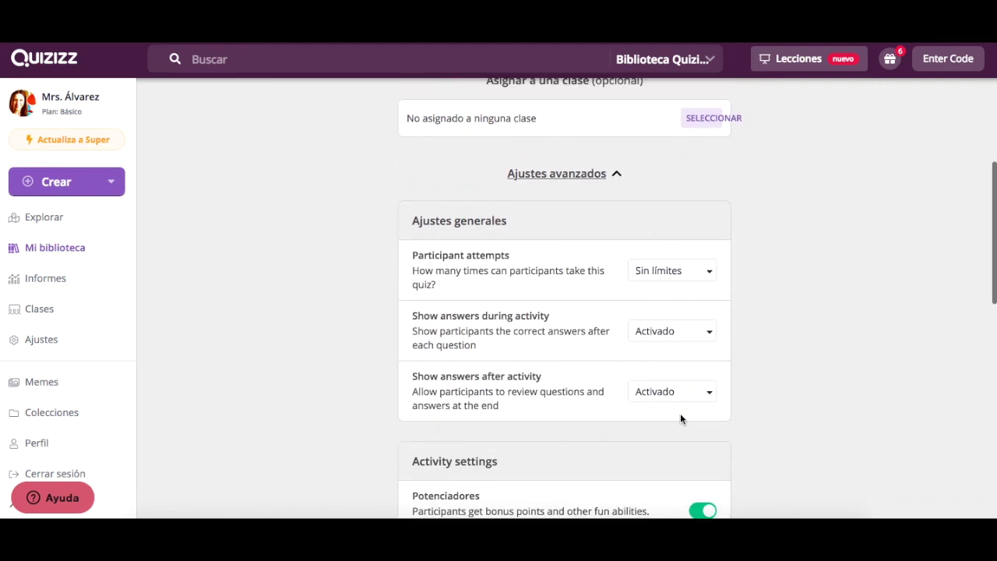
scroll(680, 419, "up", 5)
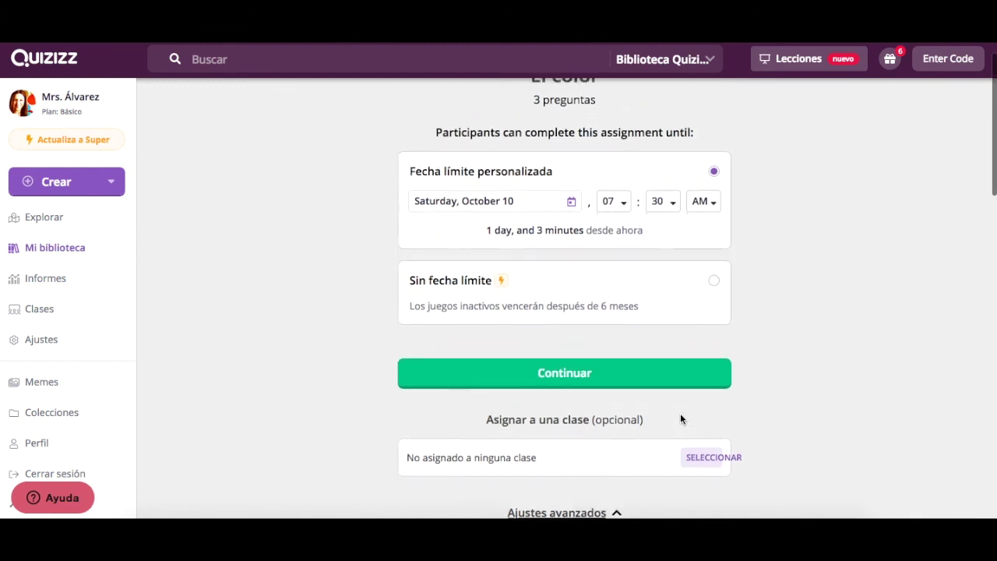
scroll(680, 418, "down", 2)
scroll(680, 418, "down", 3)
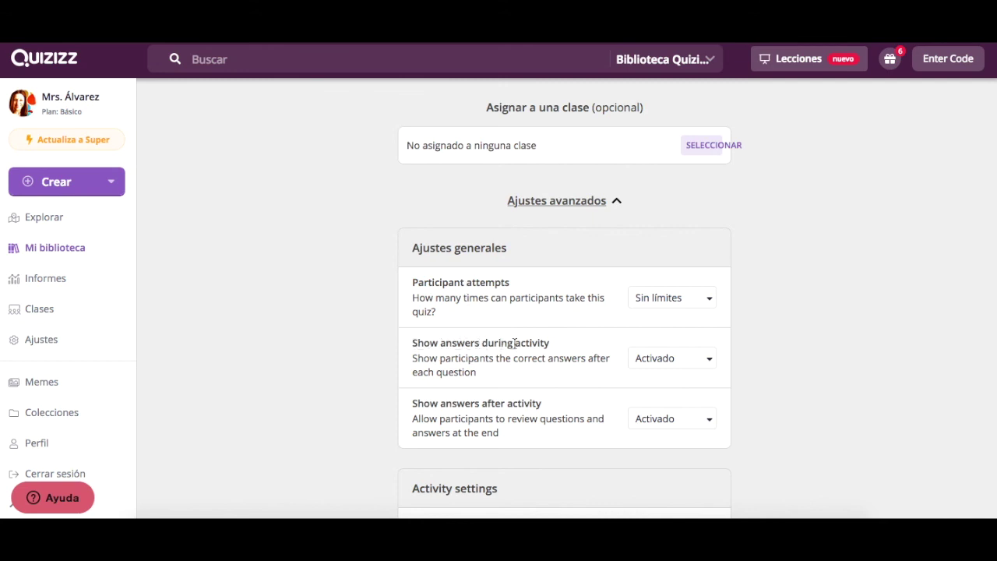
scroll(573, 352, "down", 1)
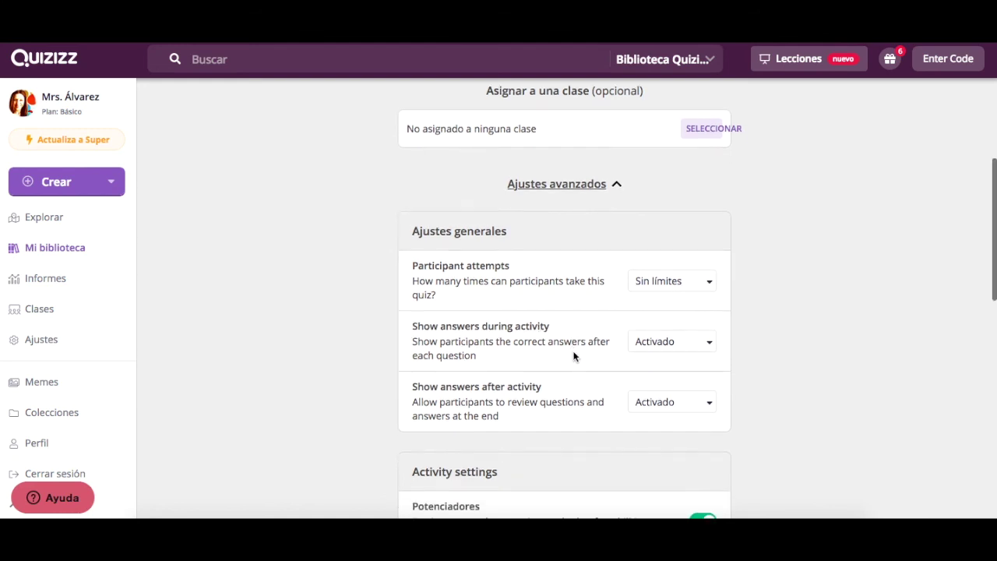
scroll(573, 356, "down", 3)
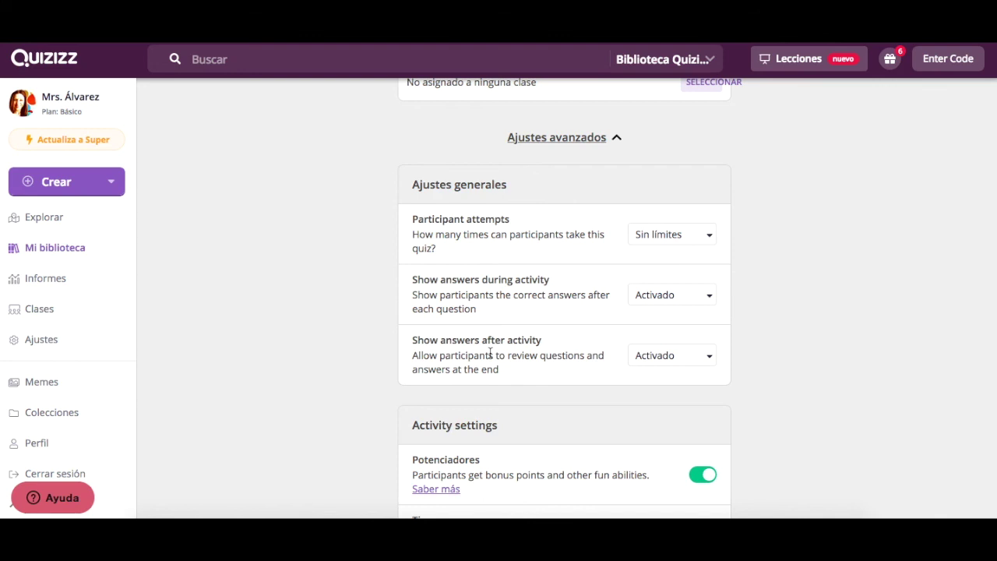
scroll(490, 352, "down", 2)
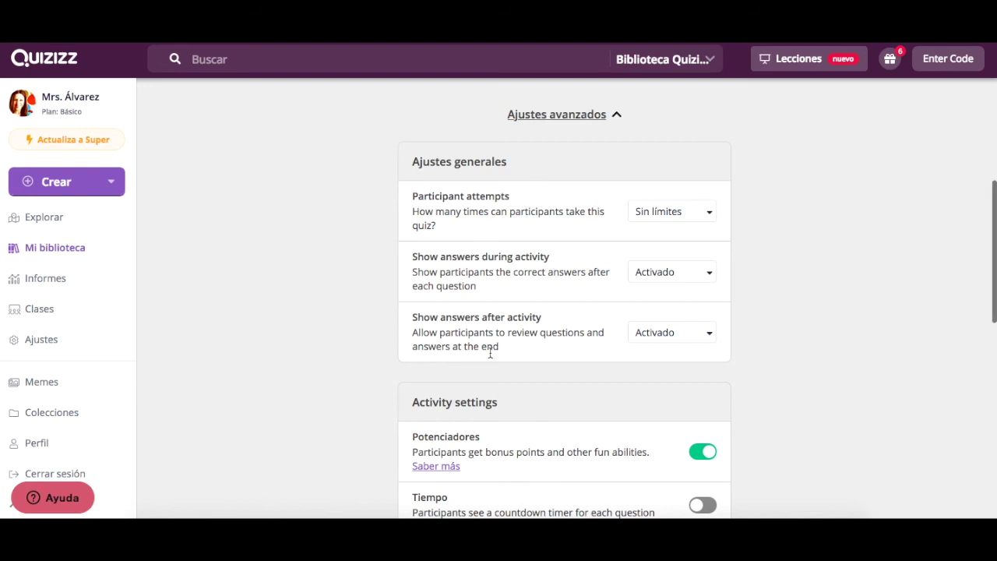
scroll(490, 353, "down", 3)
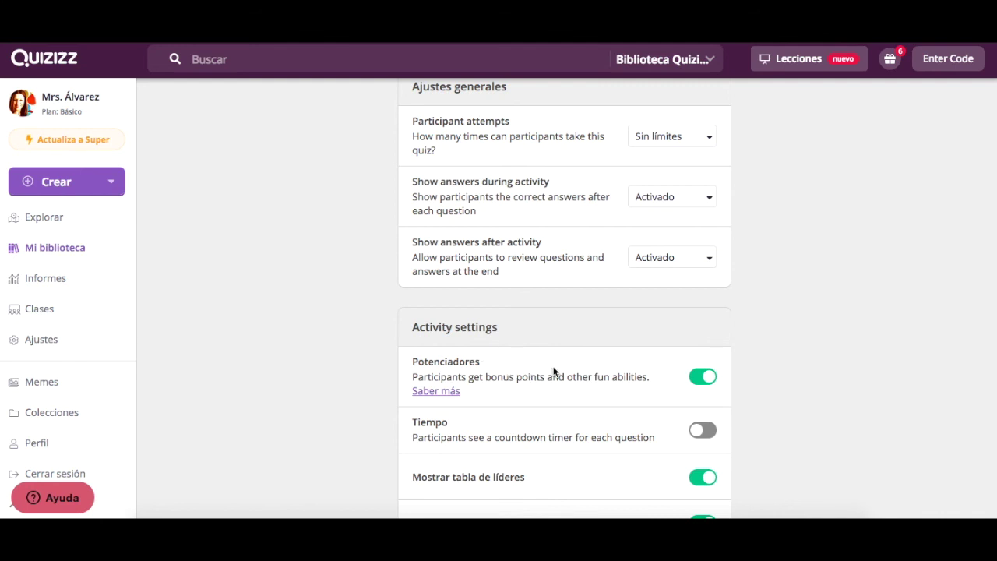
scroll(604, 374, "down", 1)
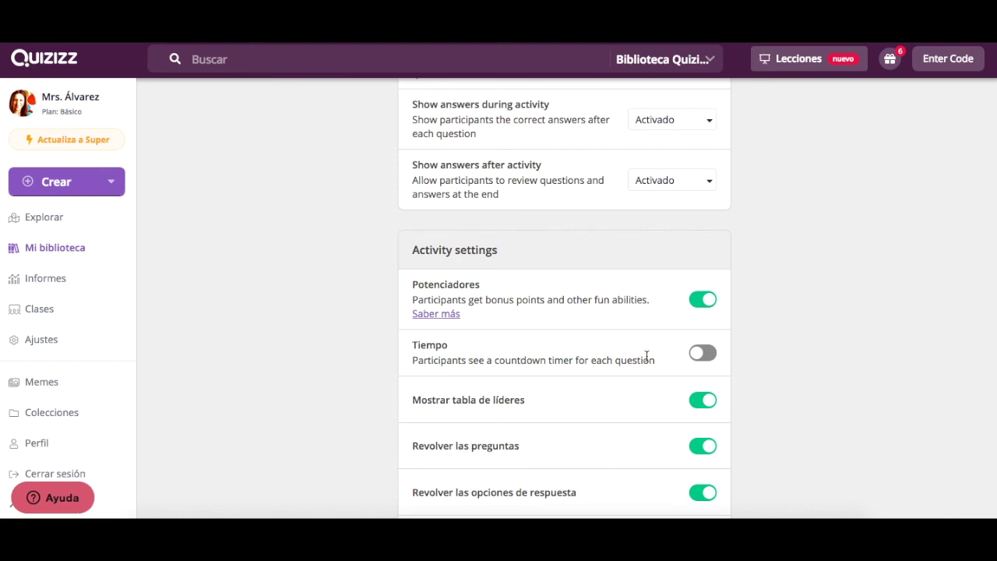
left_click(702, 362)
scroll(642, 359, "down", 2)
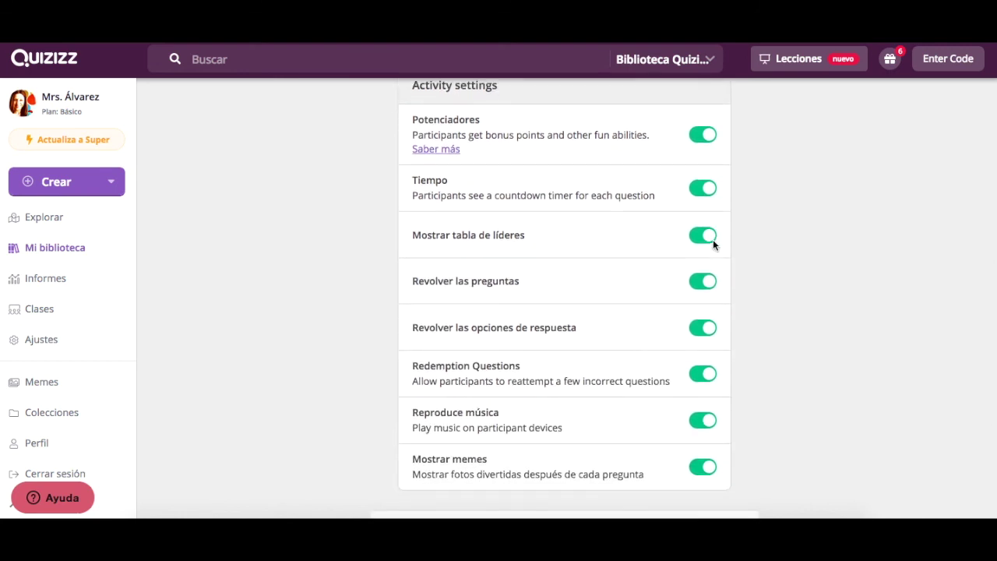
scroll(612, 289, "up", 10)
scroll(607, 296, "up", 3)
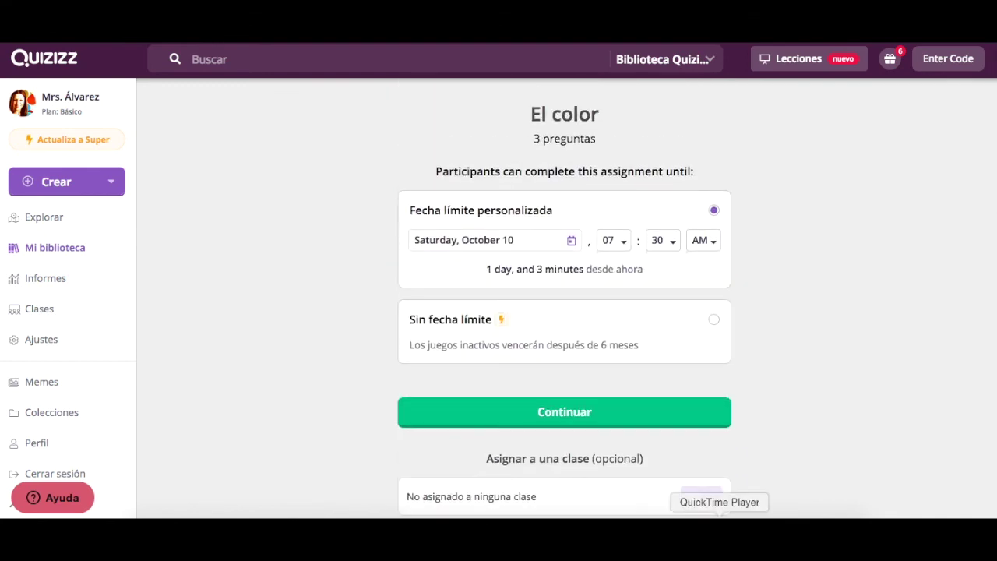
right_click(719, 515)
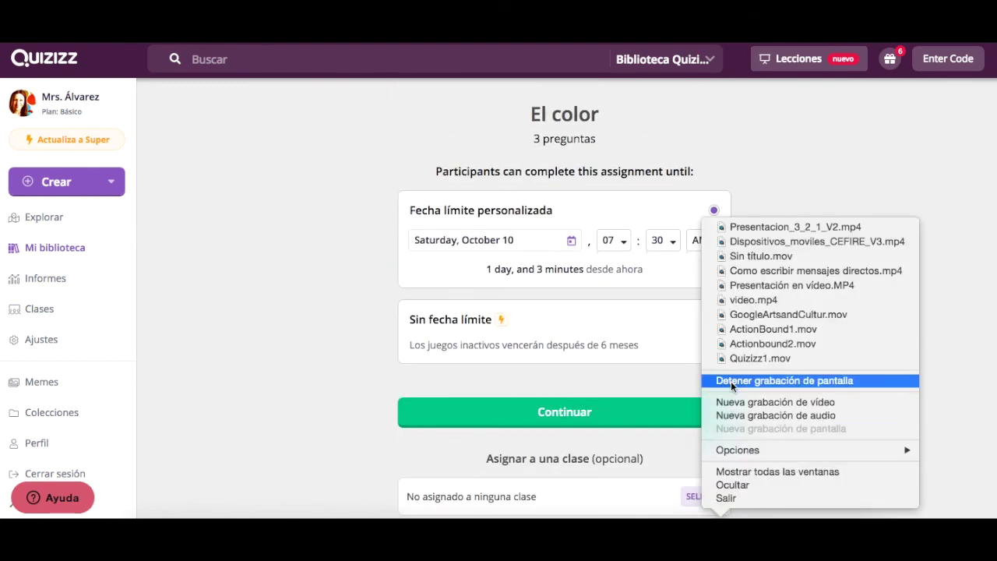